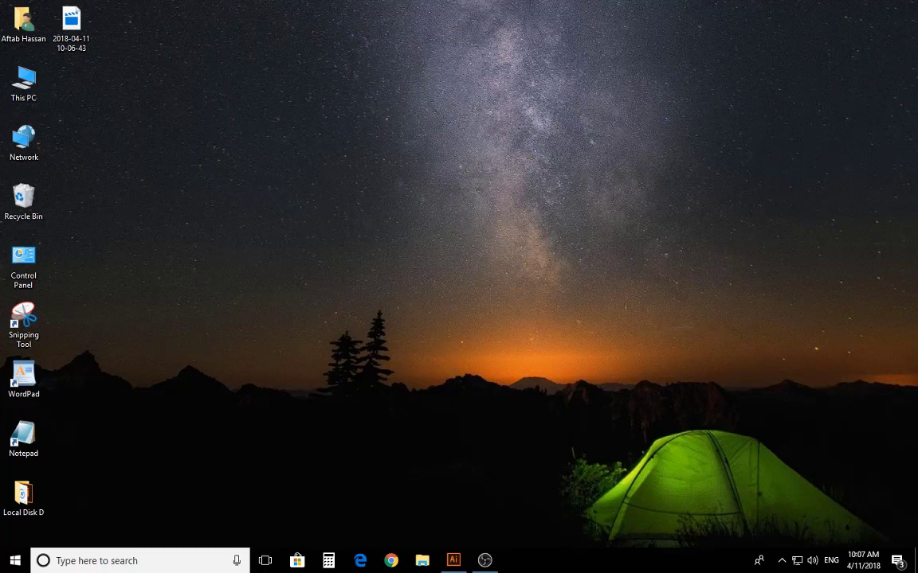
# Step: Restore the Illustrator window showing the blank Untitled-1 document
pyautogui.click(454, 560)
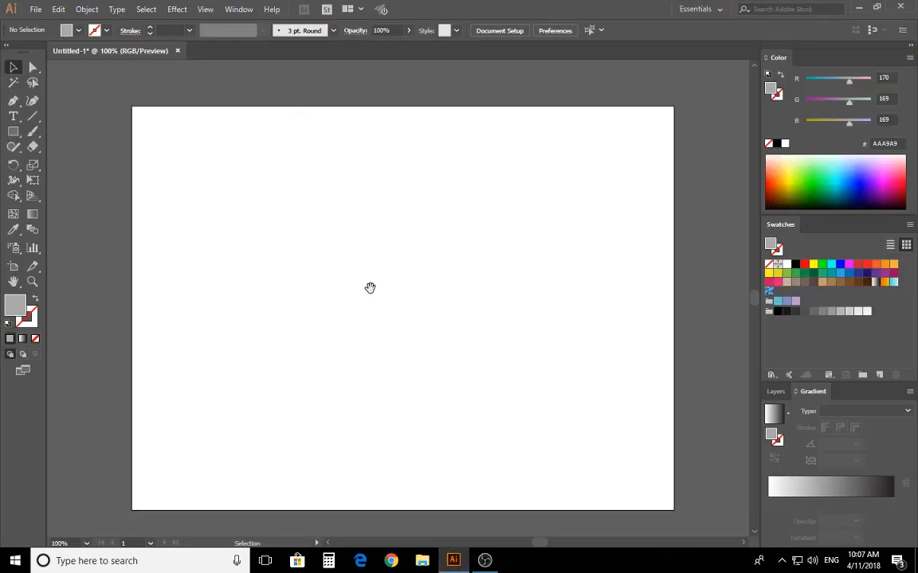
# Step: Collapse the colour and swatch panels to icons and select the Pen Tool
pyautogui.moveTo(371, 287); pyautogui.dragTo(373, 269)
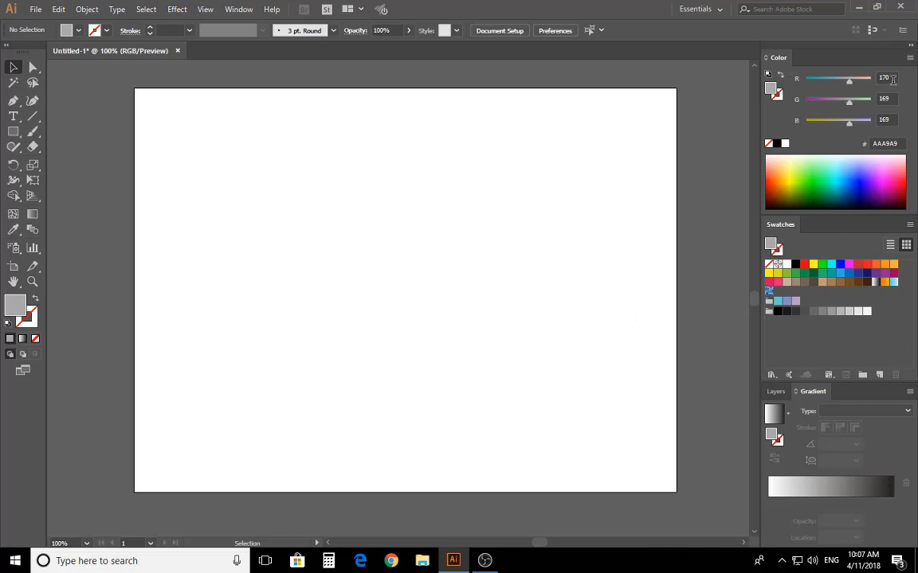
pyautogui.click(912, 46)
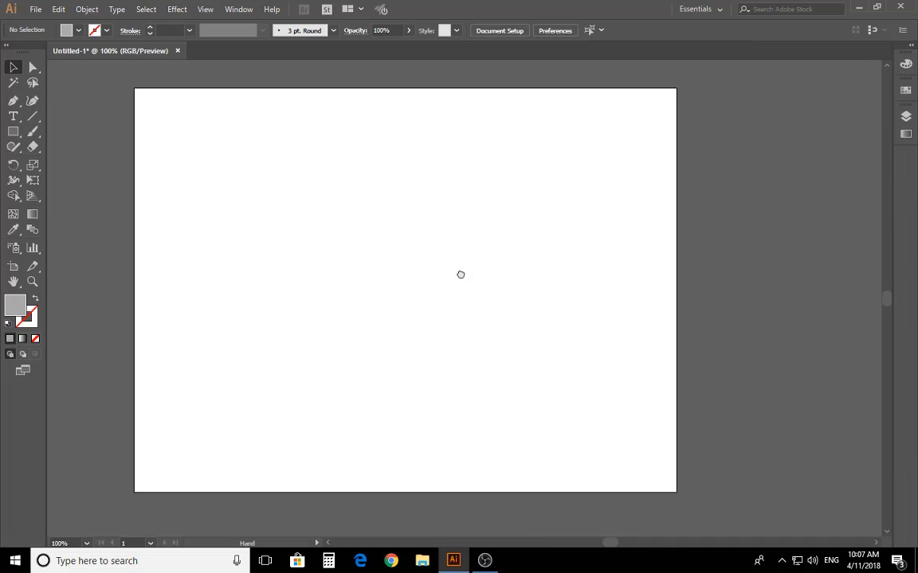
pyautogui.moveTo(461, 275); pyautogui.dragTo(497, 281)
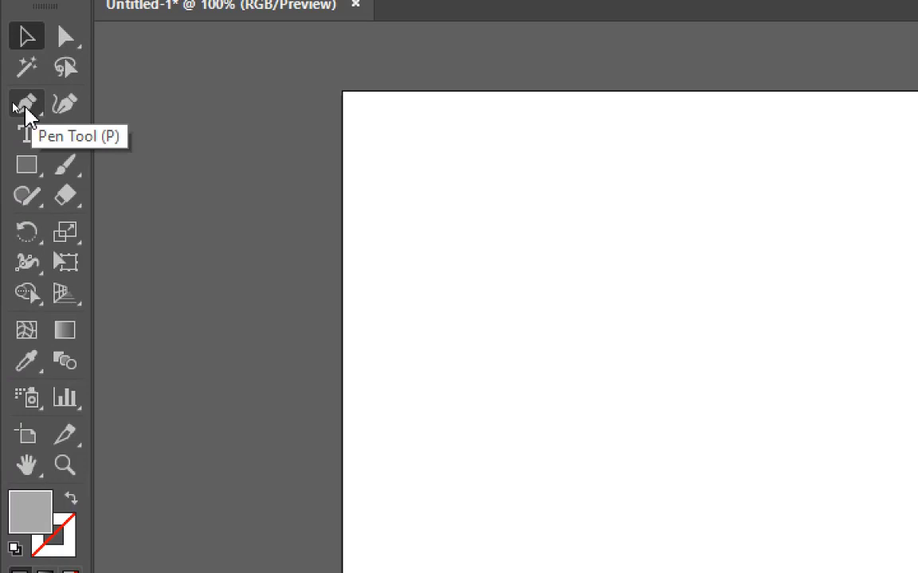
pyautogui.moveTo(26, 110); pyautogui.dragTo(157, 166)
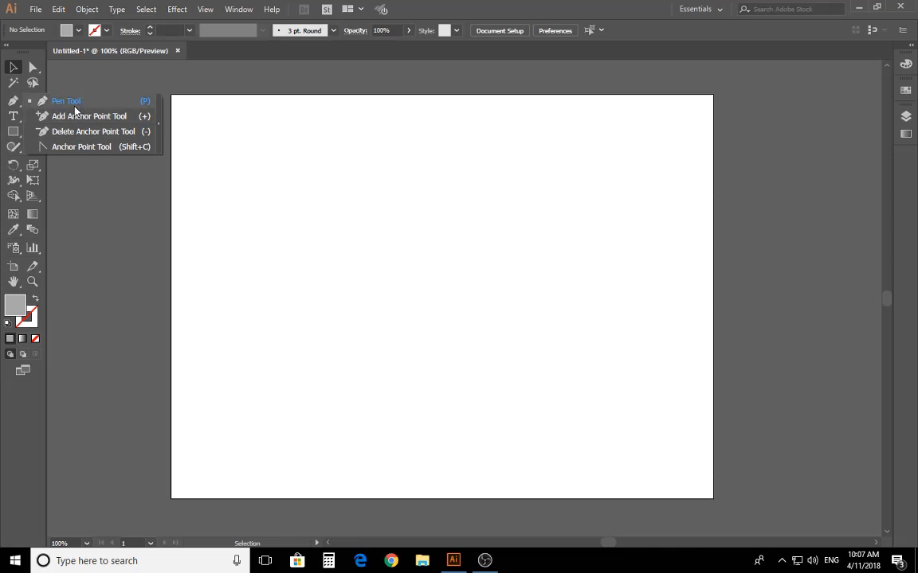
pyautogui.click(75, 103)
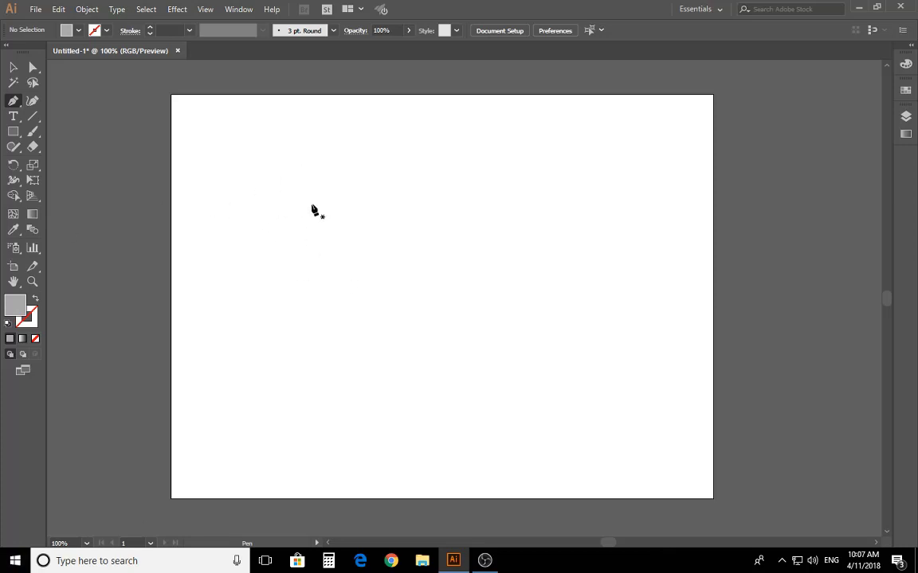
# Step: Place four Pen corner anchors outlining a trapezoid wider at the top
pyautogui.click(285, 183)
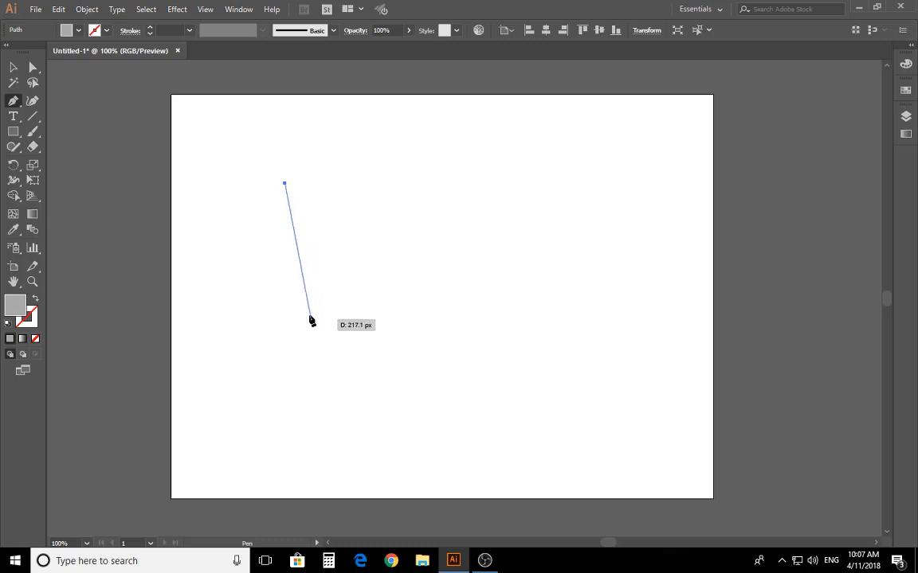
pyautogui.click(325, 341)
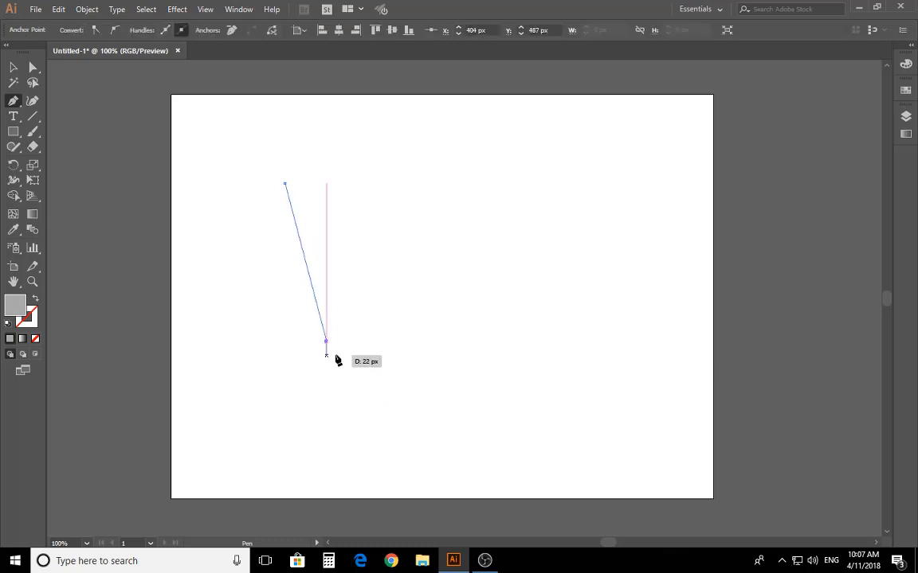
pyautogui.click(461, 341)
pyautogui.click(509, 187)
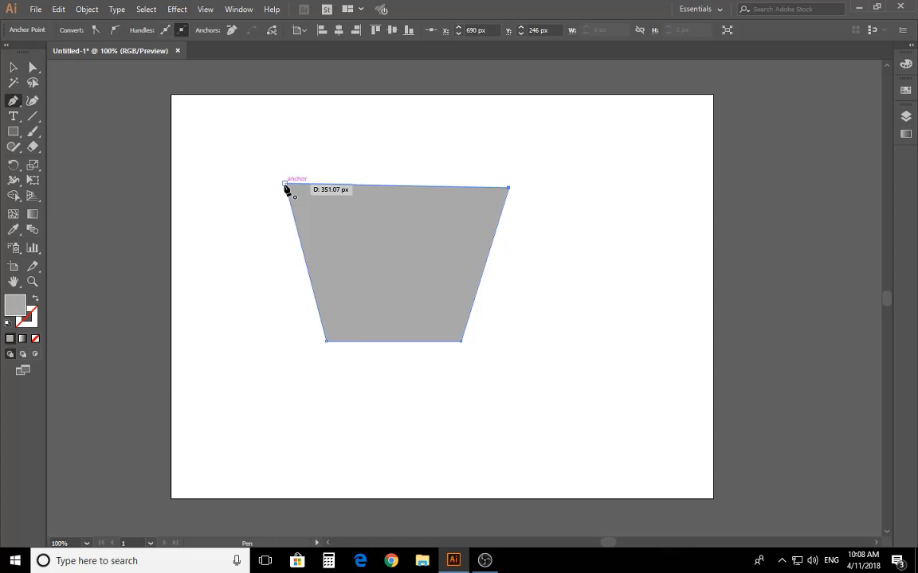
# Step: Confirm Smart Guides are on and close the trapezoid at its starting anchor
pyautogui.click(239, 9)
pyautogui.click(189, 34)
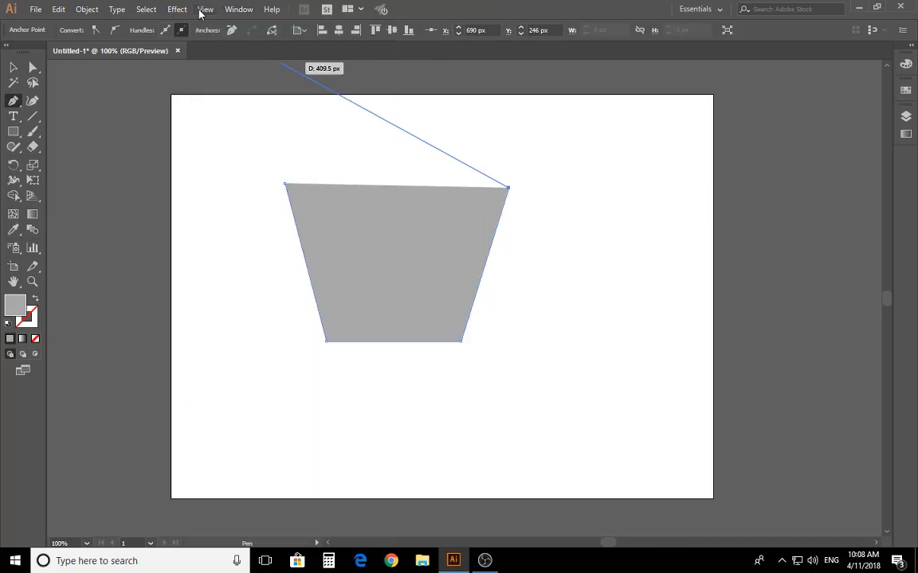
pyautogui.click(205, 11)
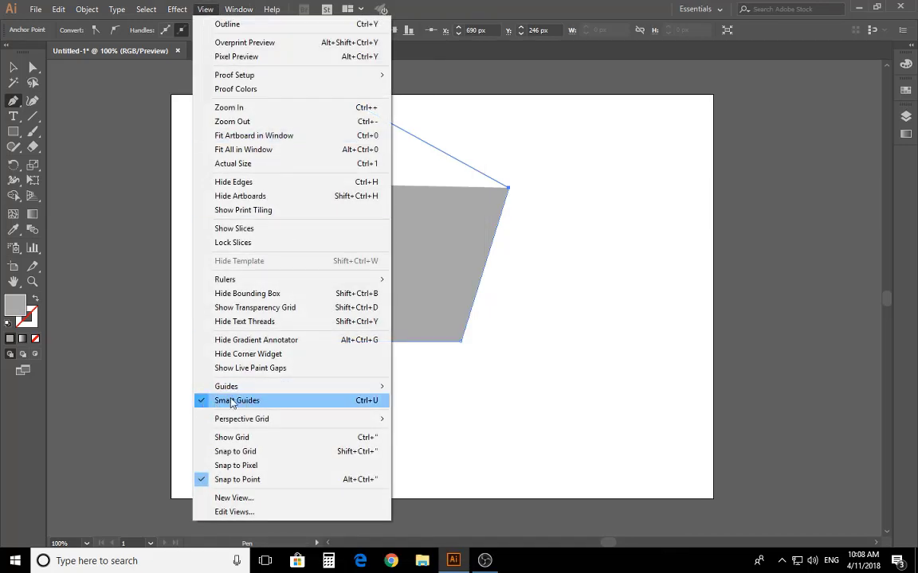
pyautogui.click(451, 219)
pyautogui.moveTo(452, 220); pyautogui.dragTo(288, 187)
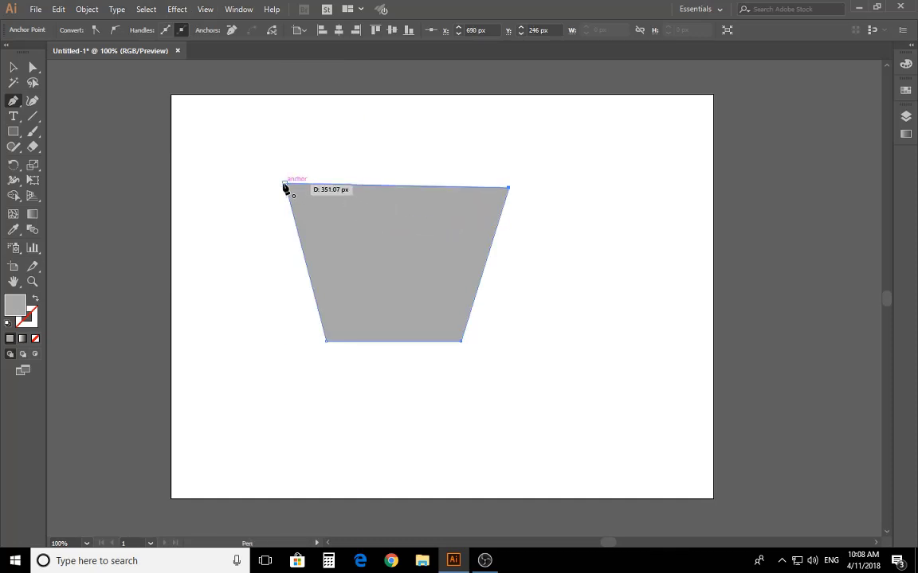
pyautogui.moveTo(287, 187); pyautogui.dragTo(287, 186)
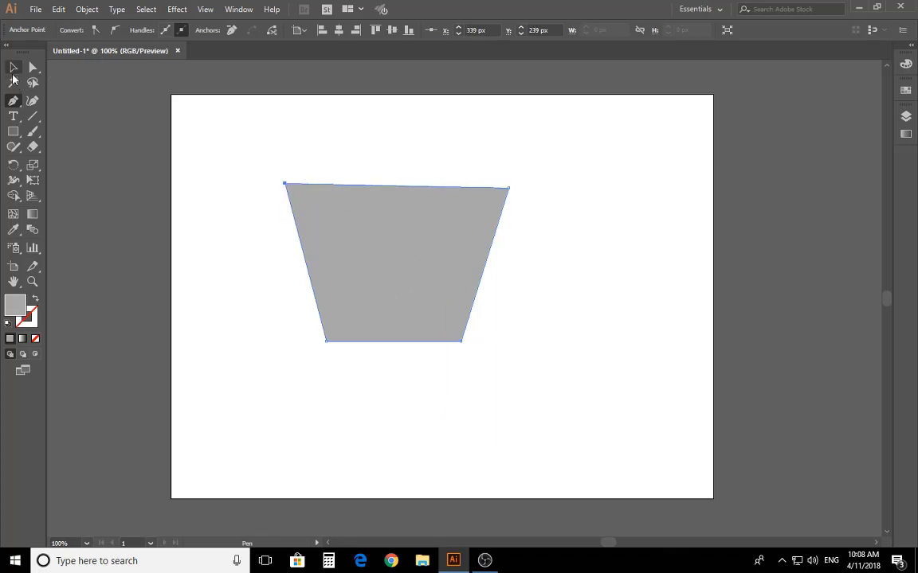
# Step: Set the trapezoid's fill to light pinkish-grey CCC6C6
pyautogui.click(32, 314)
pyautogui.doubleClick(14, 305)
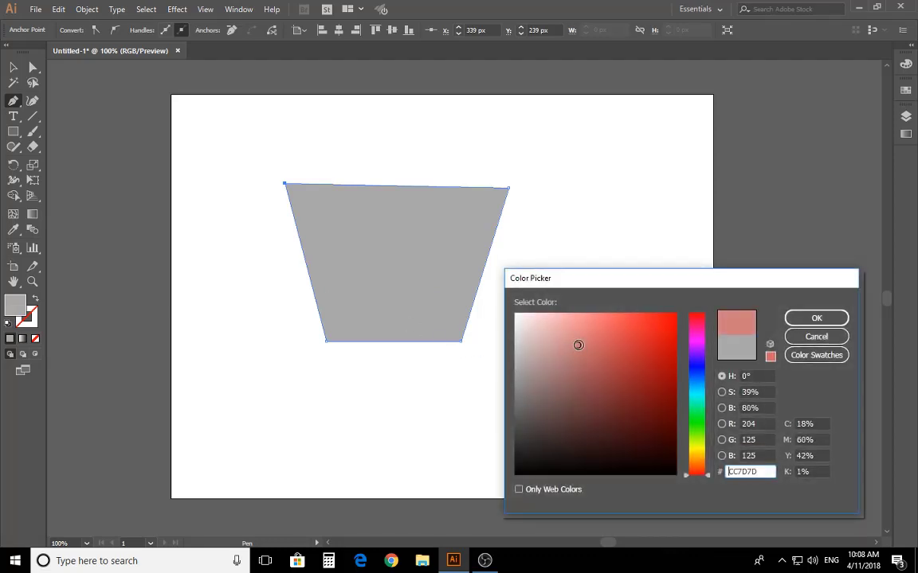
pyautogui.moveTo(577, 344)
pyautogui.mouseDown()
pyautogui.moveTo(533, 352)
pyautogui.moveTo(518, 345)
pyautogui.mouseUp()
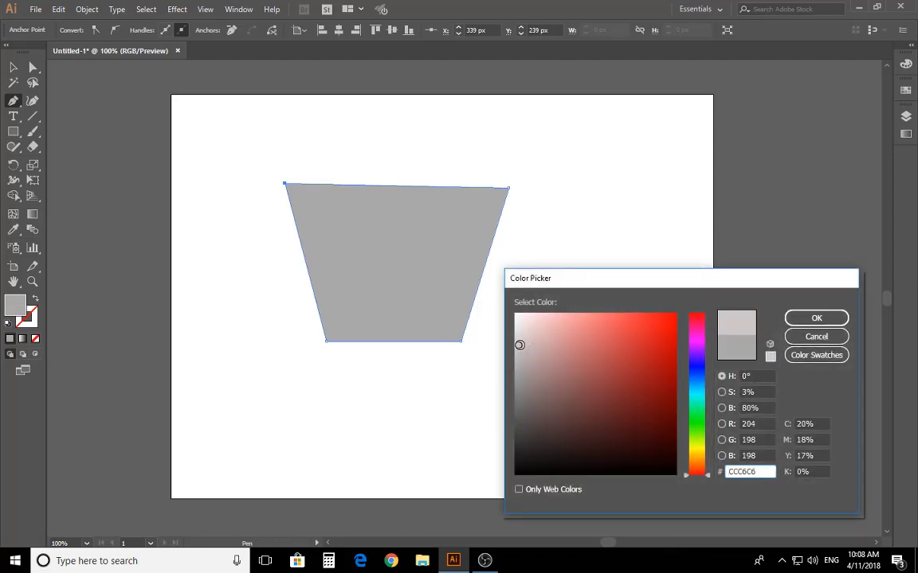
pyautogui.click(812, 317)
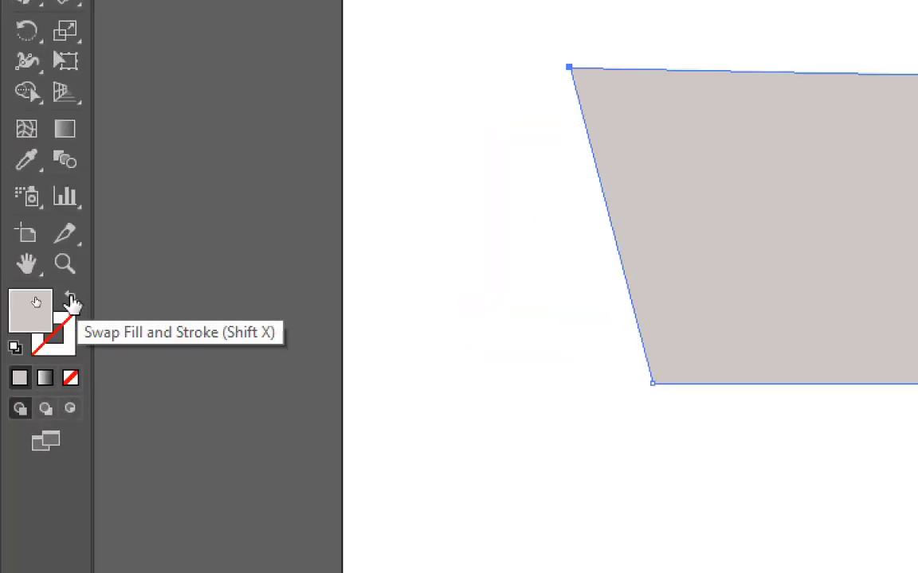
# Step: Swap fill to stroke and thicken the trapezoid outline to 19 pt
pyautogui.click(70, 298)
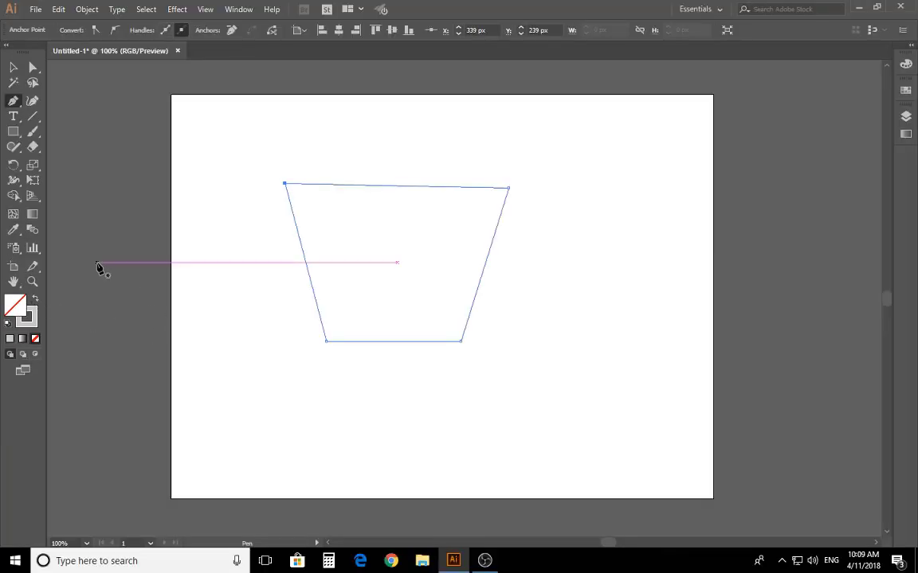
pyautogui.click(14, 67)
pyautogui.click(295, 184)
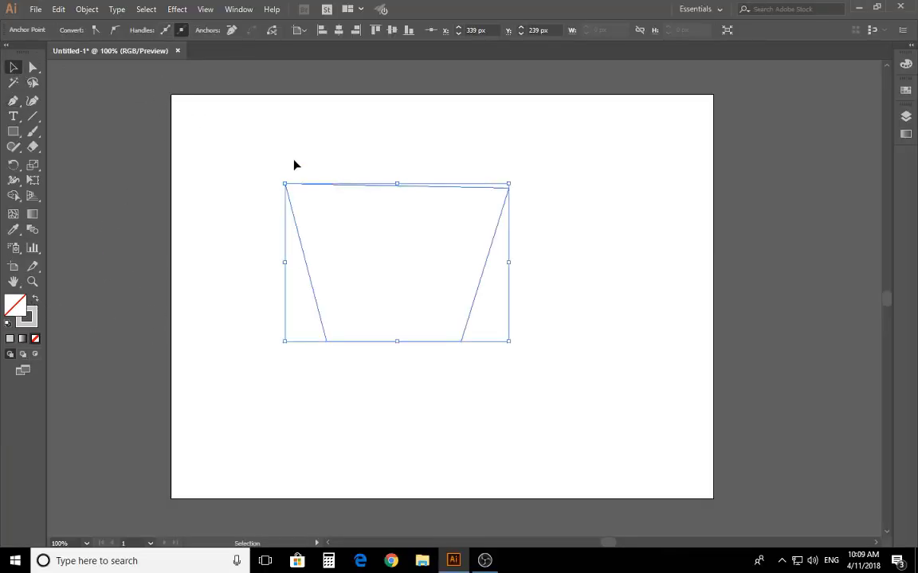
pyautogui.moveTo(267, 170); pyautogui.dragTo(412, 297)
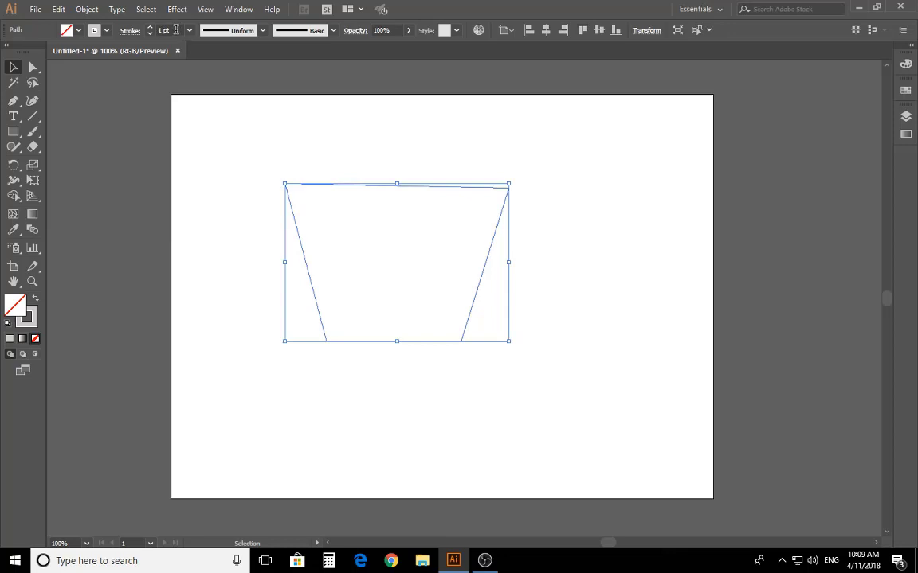
pyautogui.scroll(4, 172, 26)
pyautogui.scroll(5, 171, 26)
pyautogui.scroll(5, 171, 25)
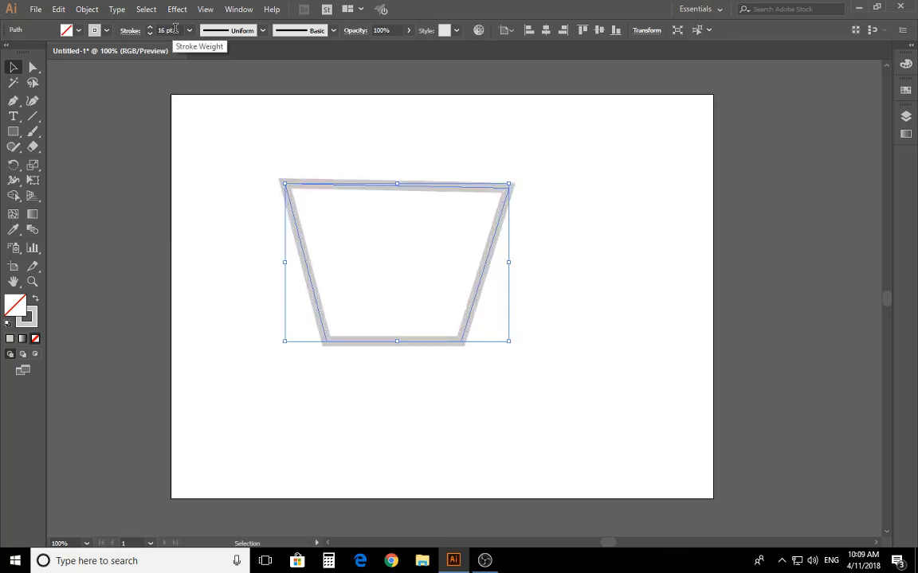
pyautogui.scroll(4, 172, 25)
pyautogui.click(401, 169)
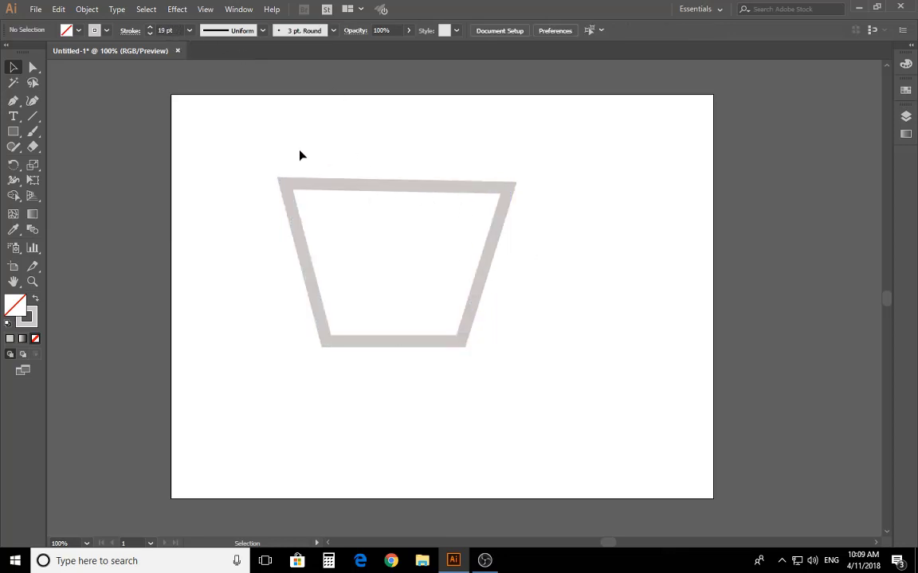
pyautogui.moveTo(300, 155); pyautogui.dragTo(399, 321)
# Step: Swap the outline back to a fill, move the trapezoid, then delete it
pyautogui.hotkey('shift', 'x')
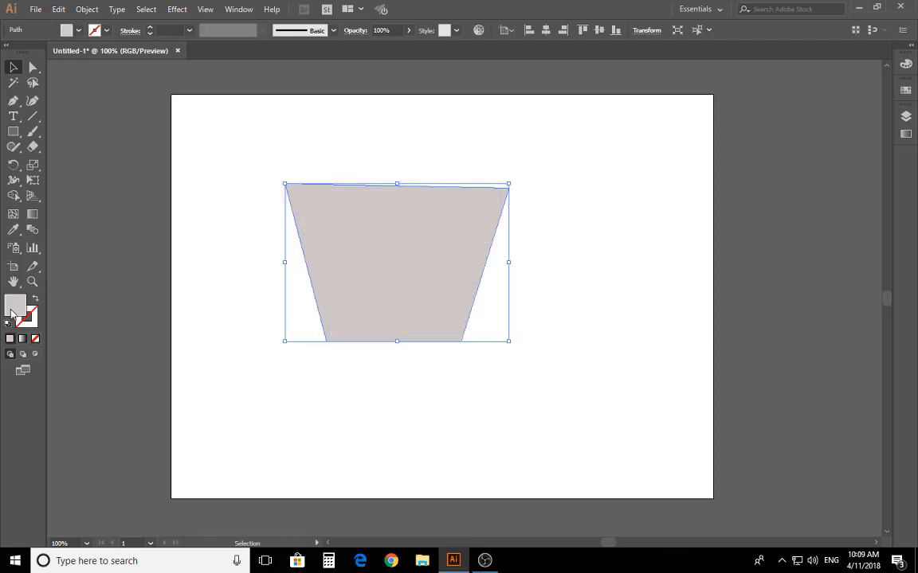
pyautogui.moveTo(393, 267); pyautogui.dragTo(485, 293)
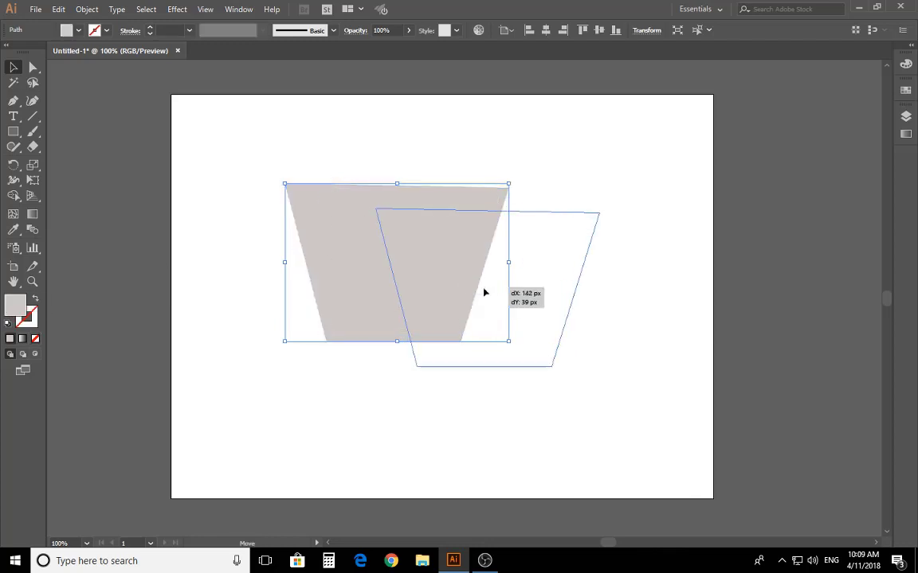
pyautogui.click(211, 281)
pyautogui.click(559, 272)
pyautogui.press('Delete')
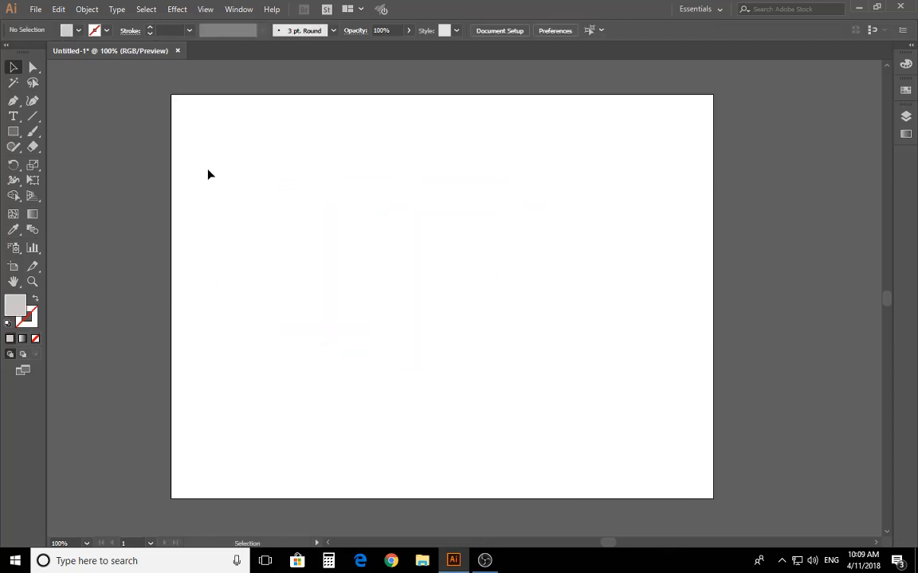
# Step: Draw and discard a trial curved Pen path, then start a new path upper-middle
pyautogui.click(13, 102)
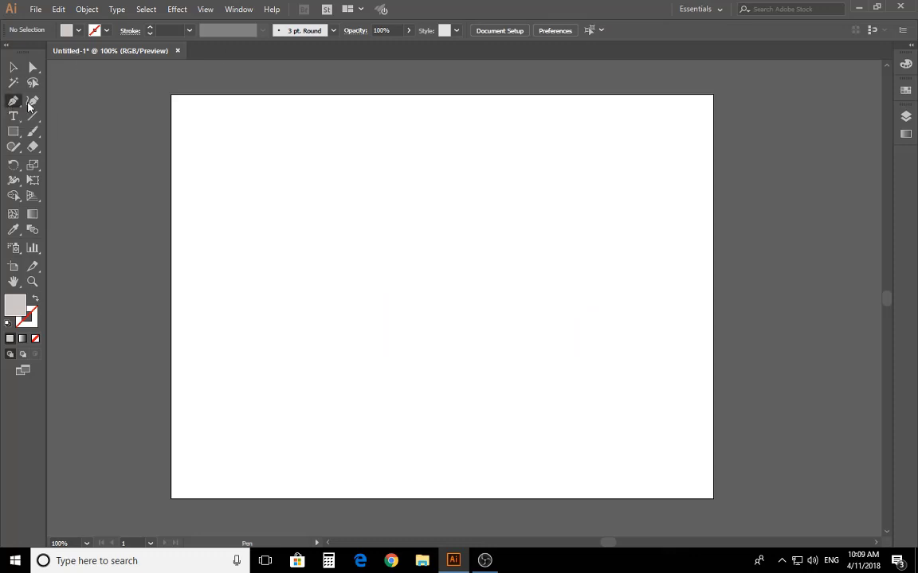
pyautogui.click(314, 193)
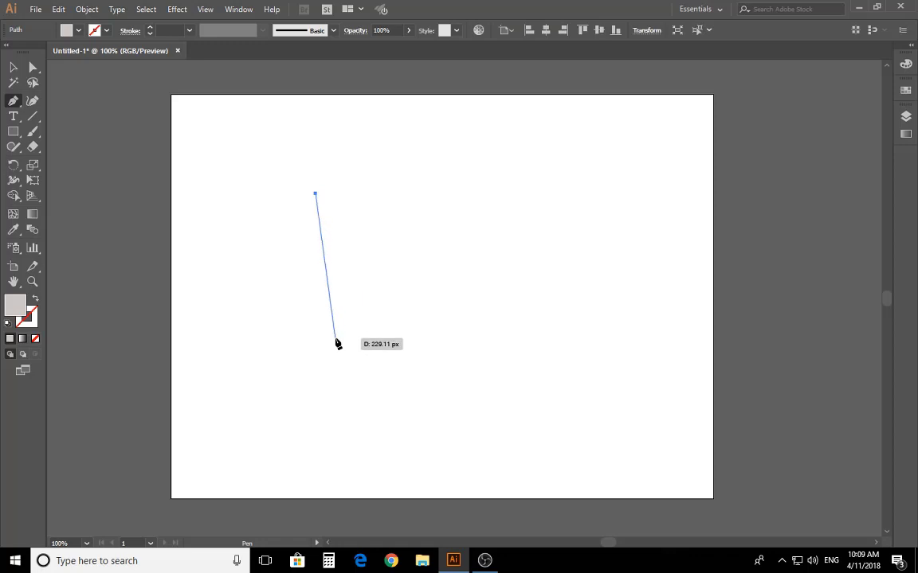
pyautogui.click(333, 339)
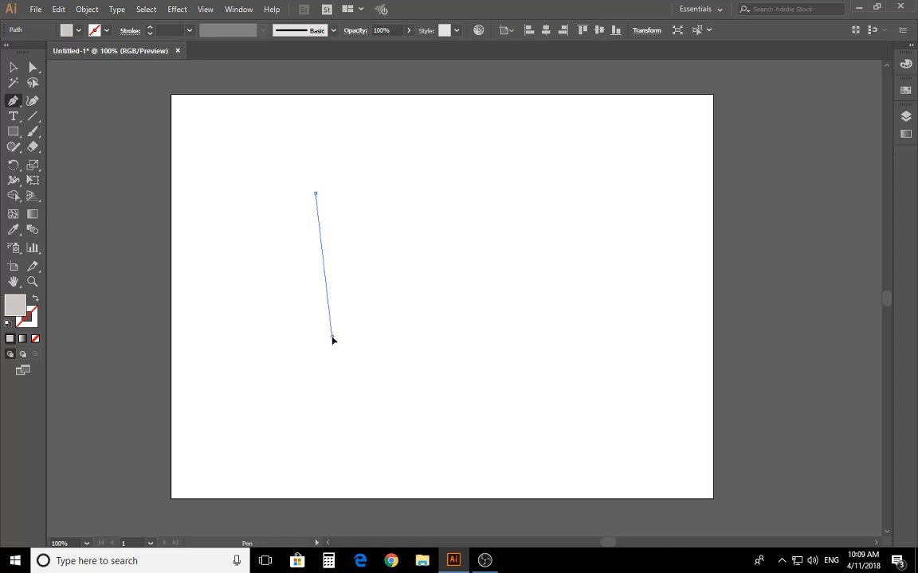
pyautogui.moveTo(333, 337); pyautogui.dragTo(432, 394)
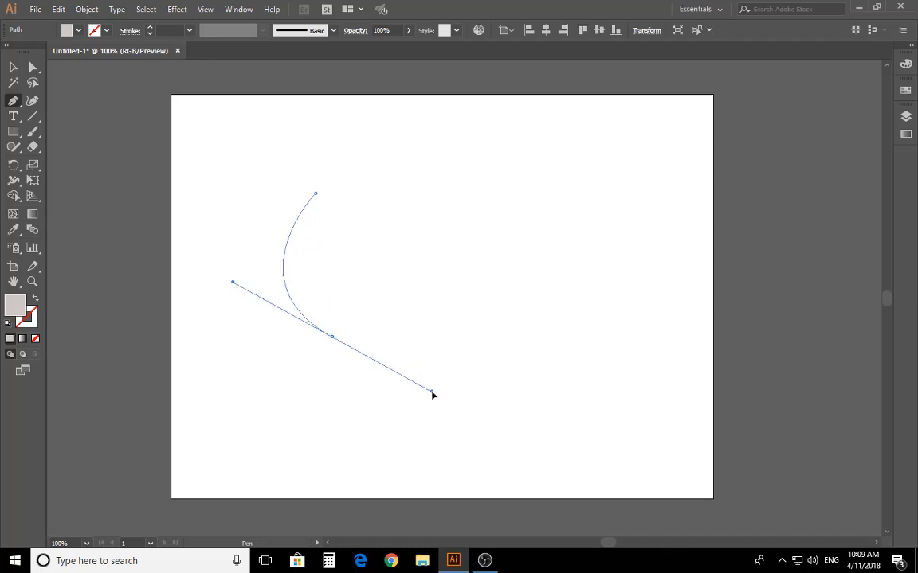
pyautogui.moveTo(432, 394); pyautogui.dragTo(415, 391)
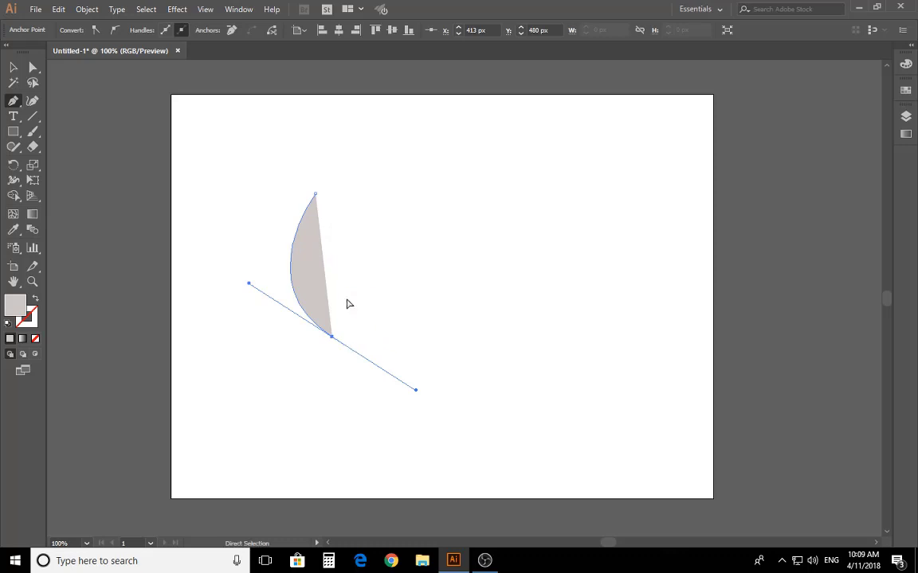
pyautogui.press('Delete')
pyautogui.moveTo(380, 192); pyautogui.dragTo(381, 308)
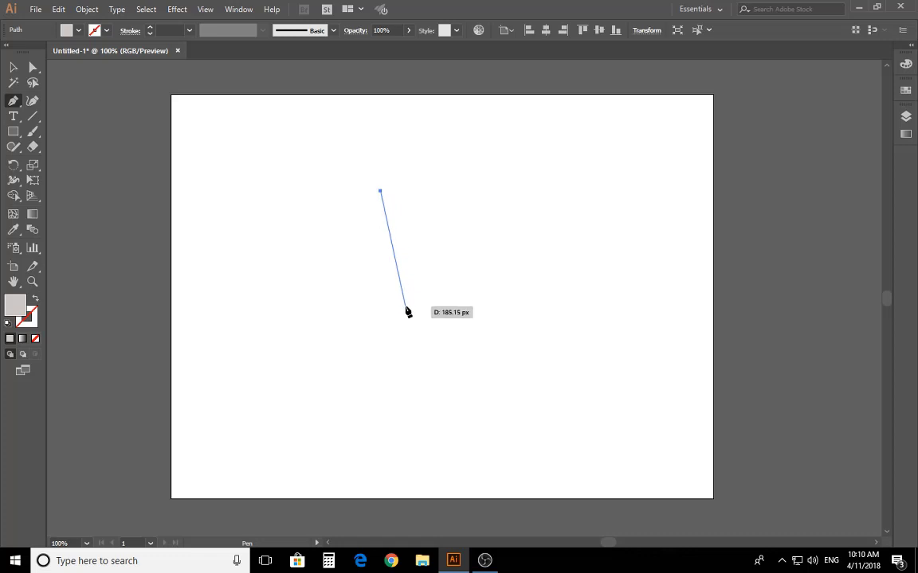
# Step: Add a vertical segment, bend it into a curve, and close the path
pyautogui.press('shift')
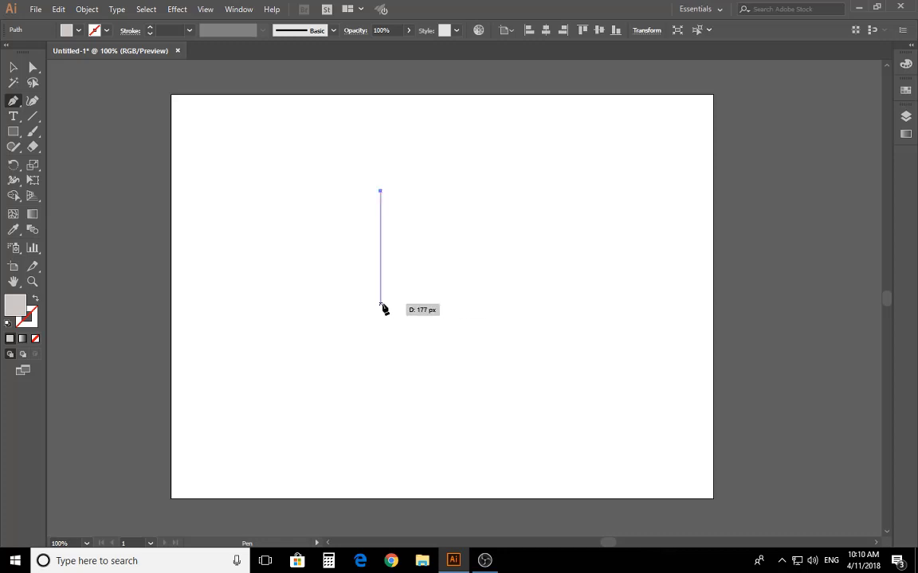
pyautogui.click(380, 303)
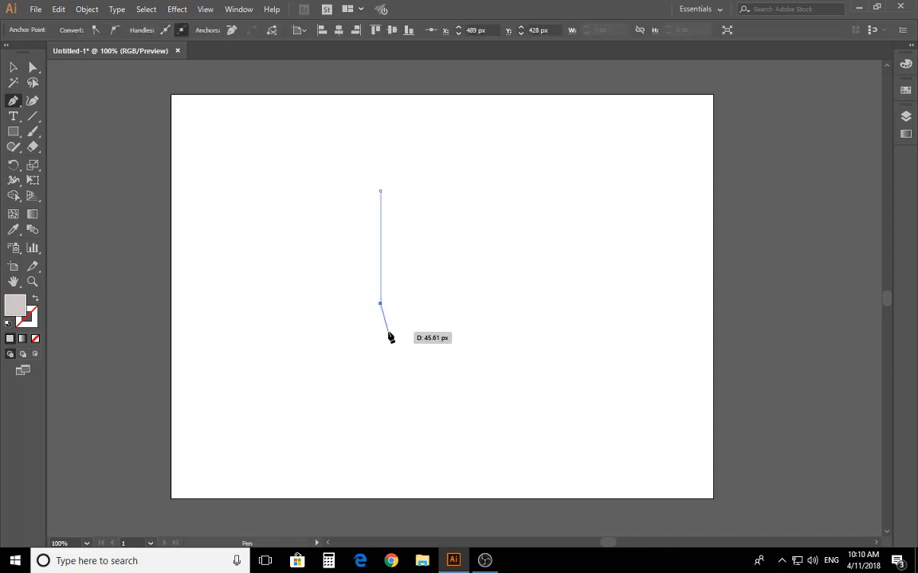
pyautogui.press('ctrl')
pyautogui.keyDown('ctrl'); pyautogui.click(388, 332); pyautogui.keyUp('ctrl')
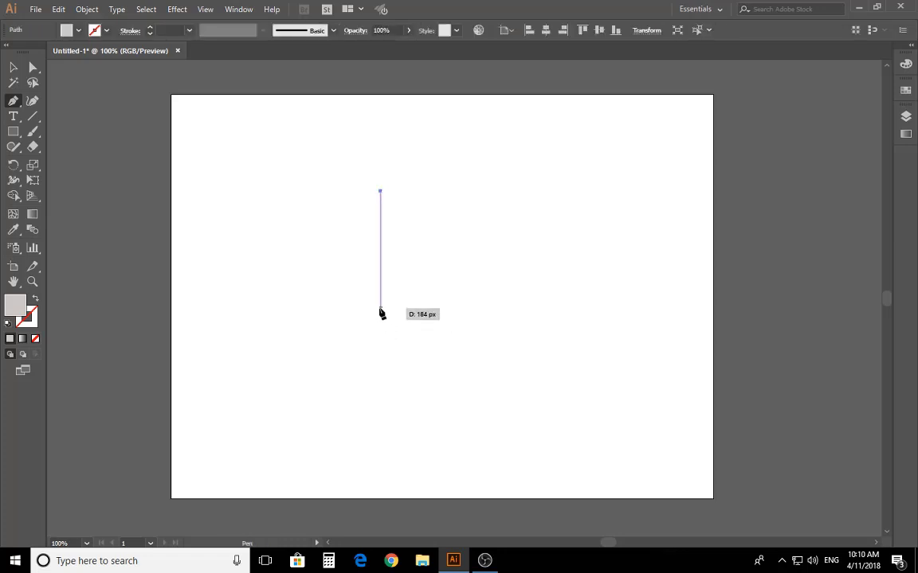
pyautogui.moveTo(380, 308)
pyautogui.mouseDown()
pyautogui.moveTo(451, 348)
pyautogui.moveTo(443, 367)
pyautogui.mouseUp()
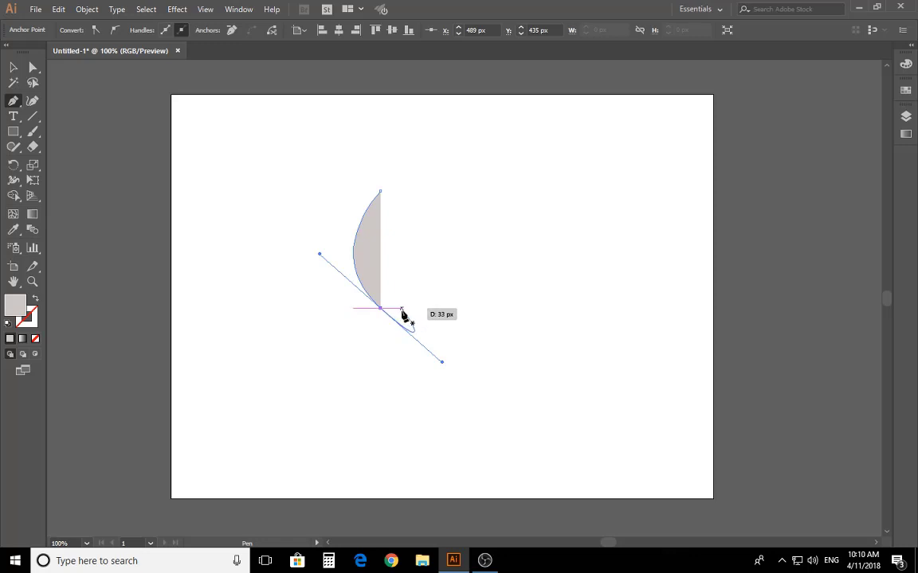
pyautogui.moveTo(390, 317); pyautogui.dragTo(392, 320)
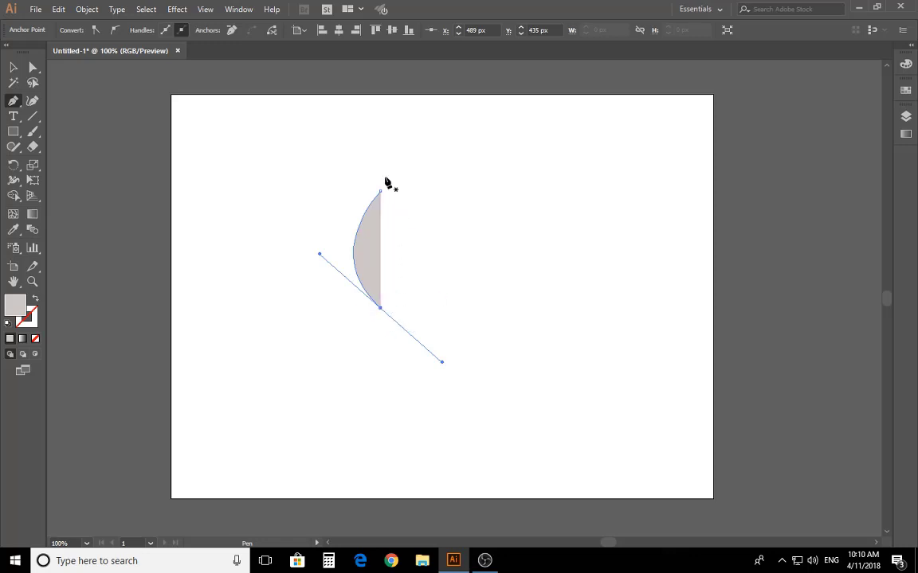
# Step: Undo the closure and redraw the curved left side ending in a corner anchor
pyautogui.hotkey('ctrl', 'z')
pyautogui.hotkey('ctrl', 'z')
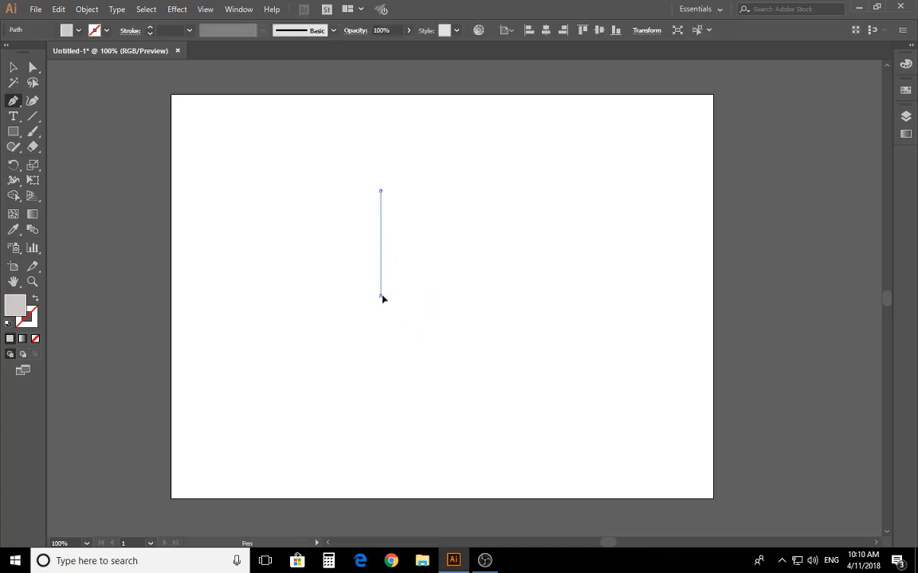
pyautogui.moveTo(380, 296); pyautogui.dragTo(423, 345)
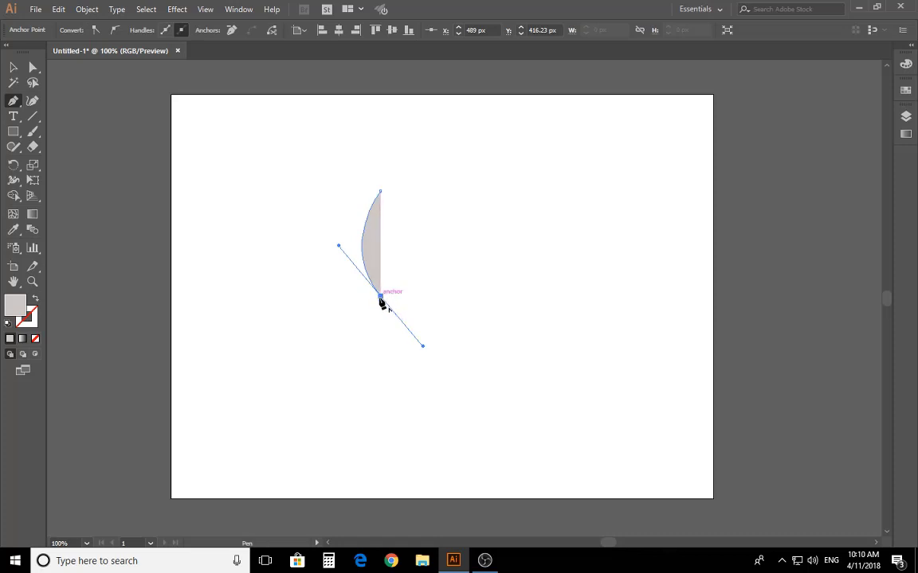
pyautogui.click(380, 298)
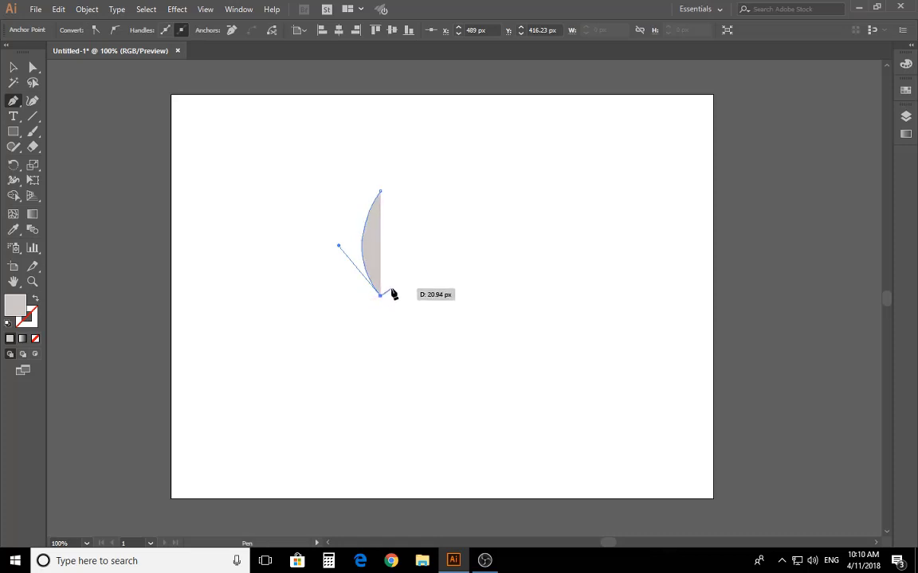
# Step: Close the leaf at the top anchor and curve its right edge
pyautogui.click(380, 193)
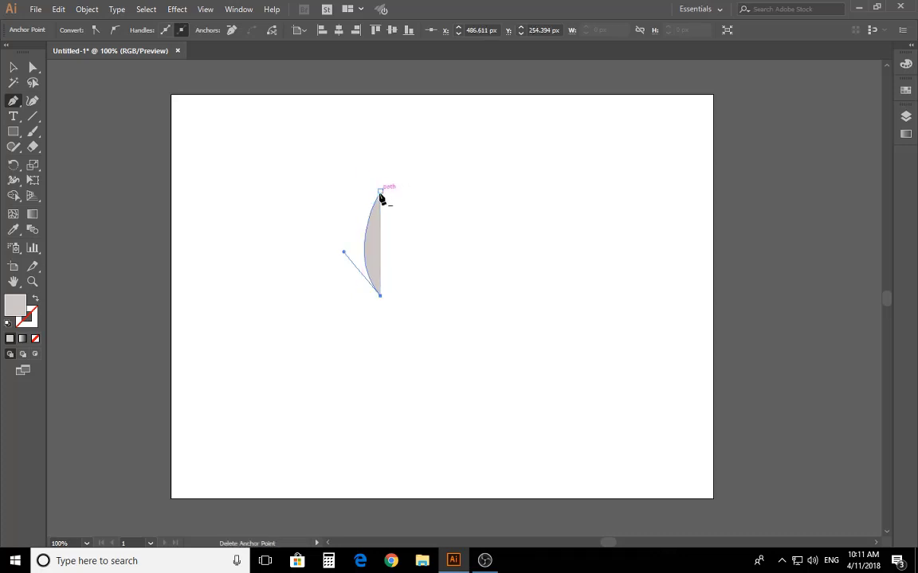
pyautogui.press('ctrl')
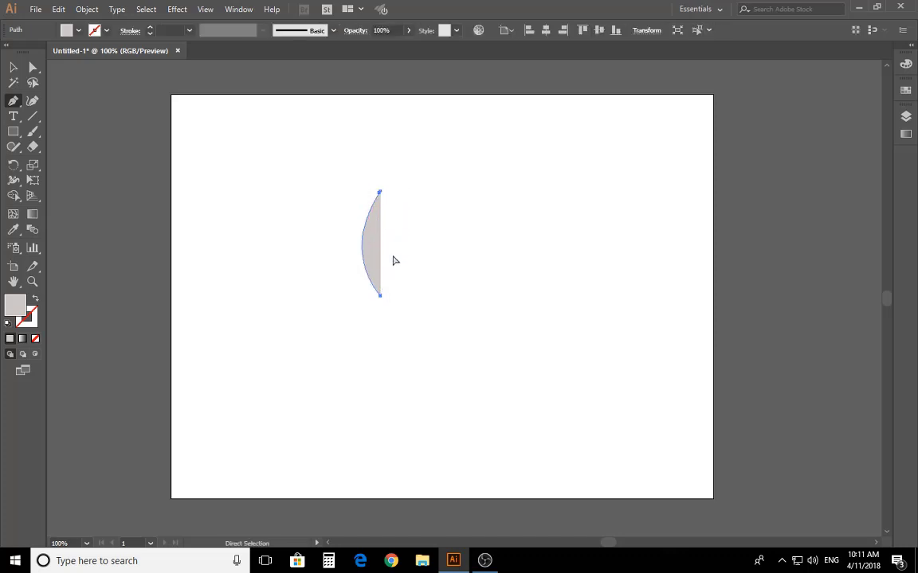
pyautogui.moveTo(409, 218)
pyautogui.mouseDown()
pyautogui.moveTo(336, 133)
pyautogui.moveTo(345, 137)
pyautogui.mouseUp()
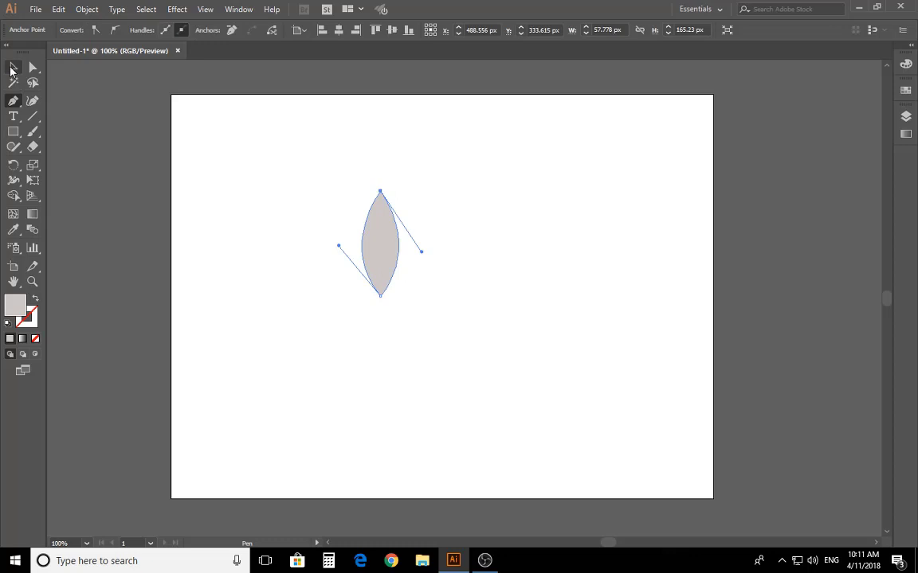
# Step: Move the leaf shape slightly with the Selection tool, then delete it
pyautogui.click(12, 69)
pyautogui.moveTo(402, 258); pyautogui.dragTo(443, 266)
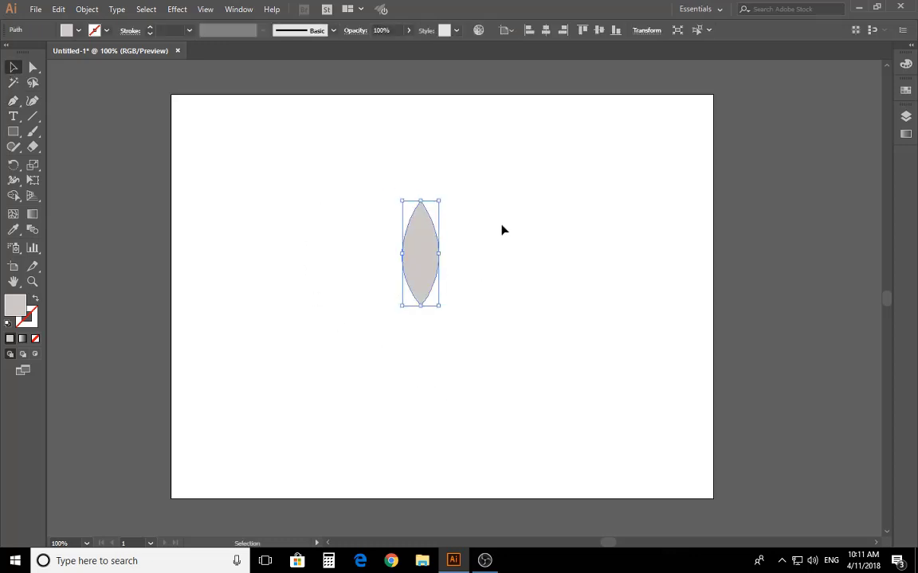
pyautogui.click(463, 227)
pyautogui.moveTo(463, 227); pyautogui.dragTo(356, 351)
pyautogui.press('Delete')
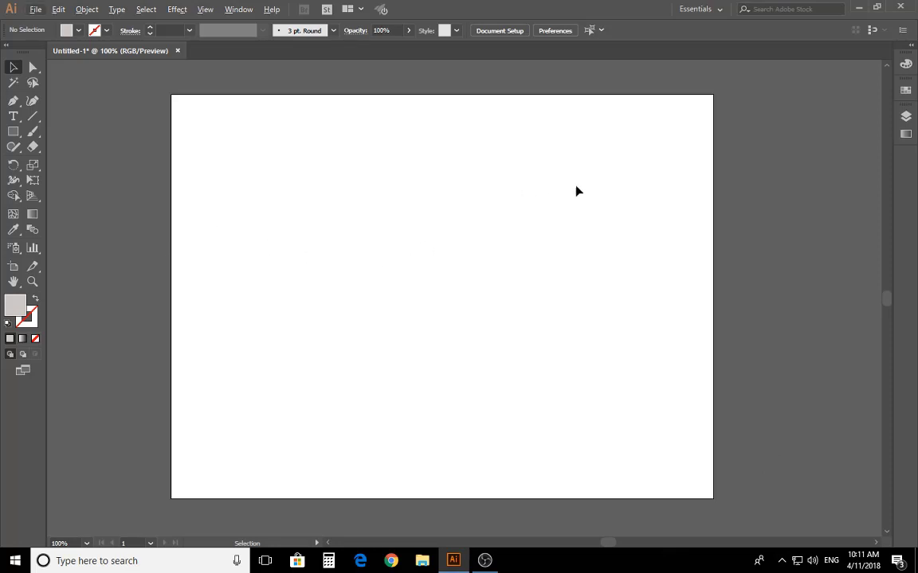
# Step: Drag the artboard's top-right corner out to about 947 × 707 px
pyautogui.click(13, 266)
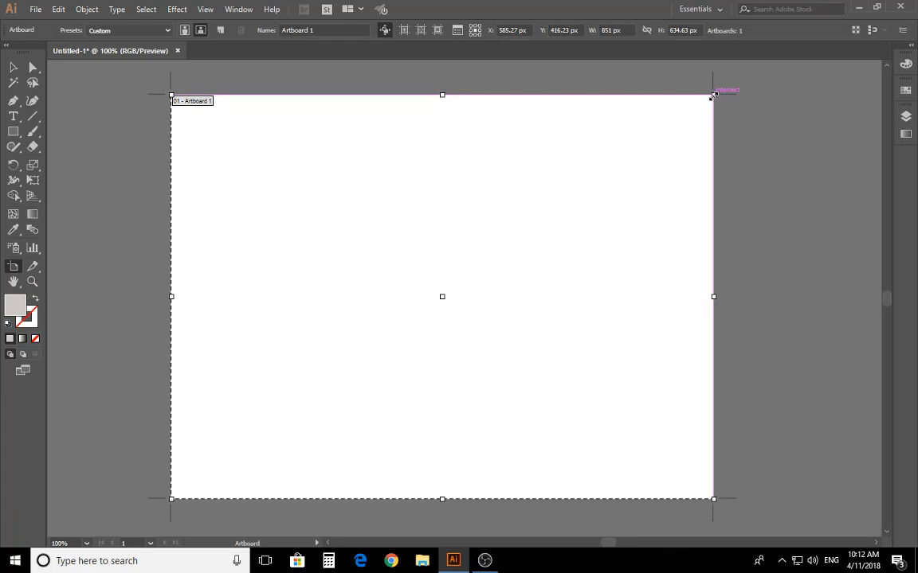
pyautogui.moveTo(713, 95); pyautogui.dragTo(746, 81)
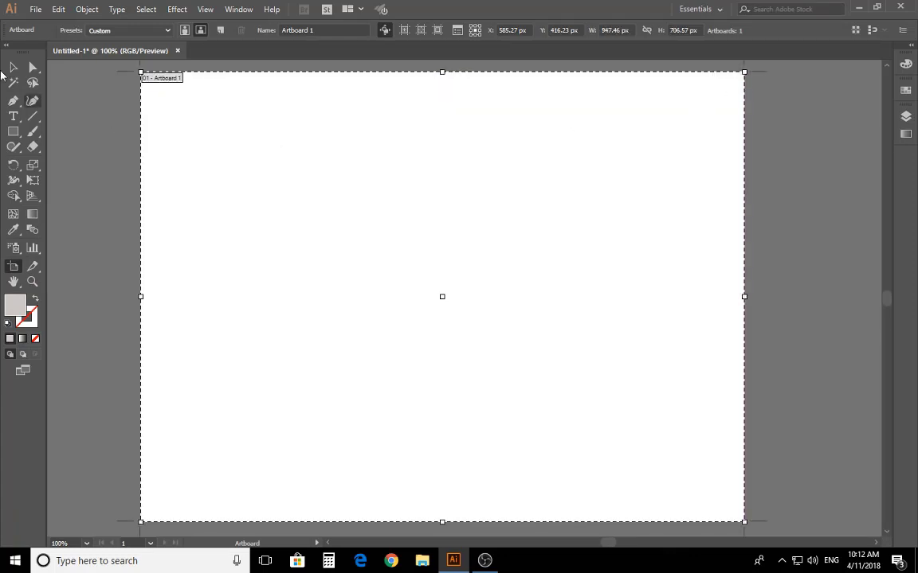
pyautogui.click(12, 68)
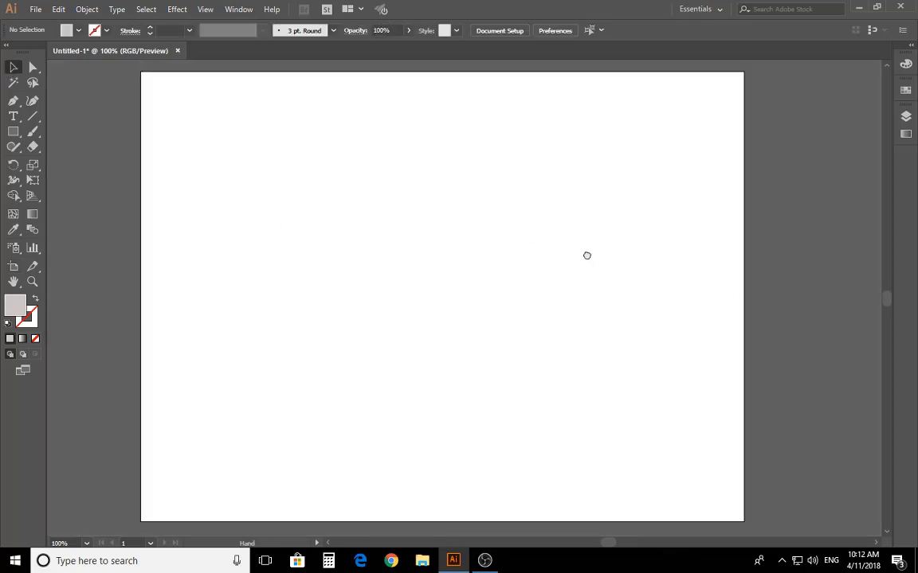
pyautogui.moveTo(587, 256); pyautogui.dragTo(604, 253)
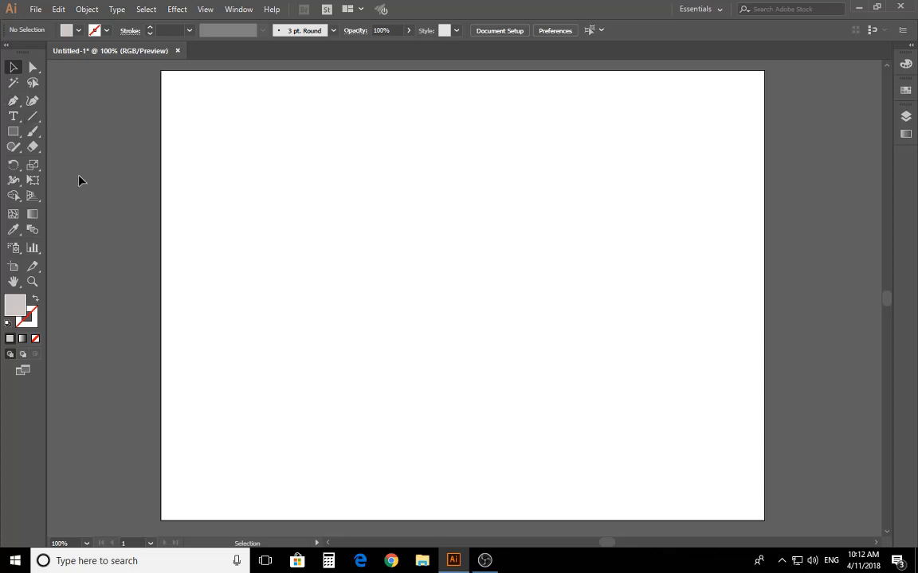
# Step: Show the rulers and drag a vertical guide to the artboard's centre
pyautogui.hotkey('ctrl', 'r')
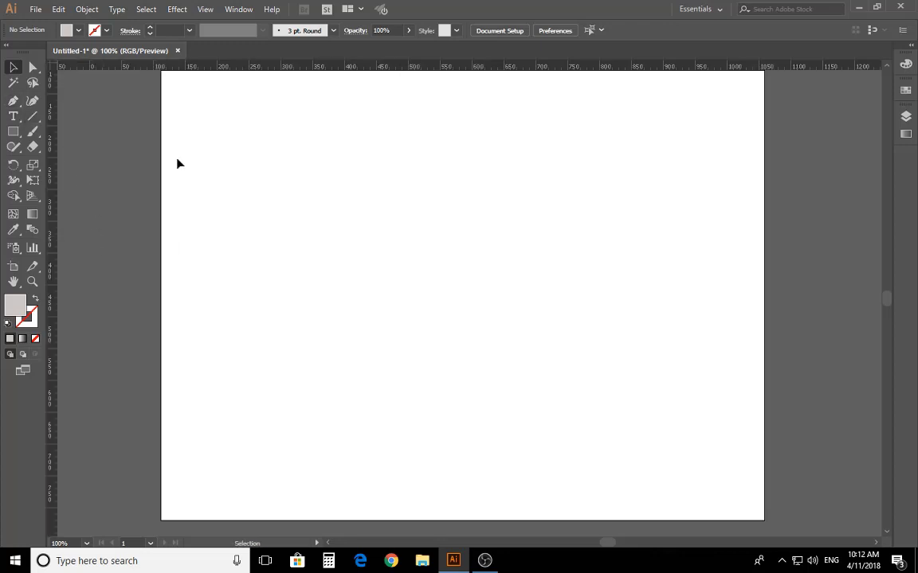
pyautogui.hotkey('ctrl', 'z')
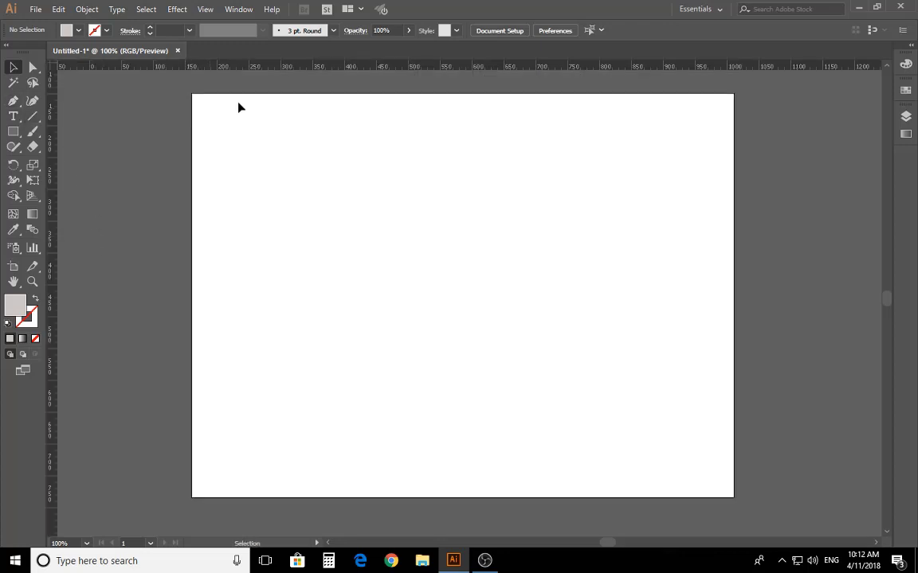
pyautogui.click(205, 9)
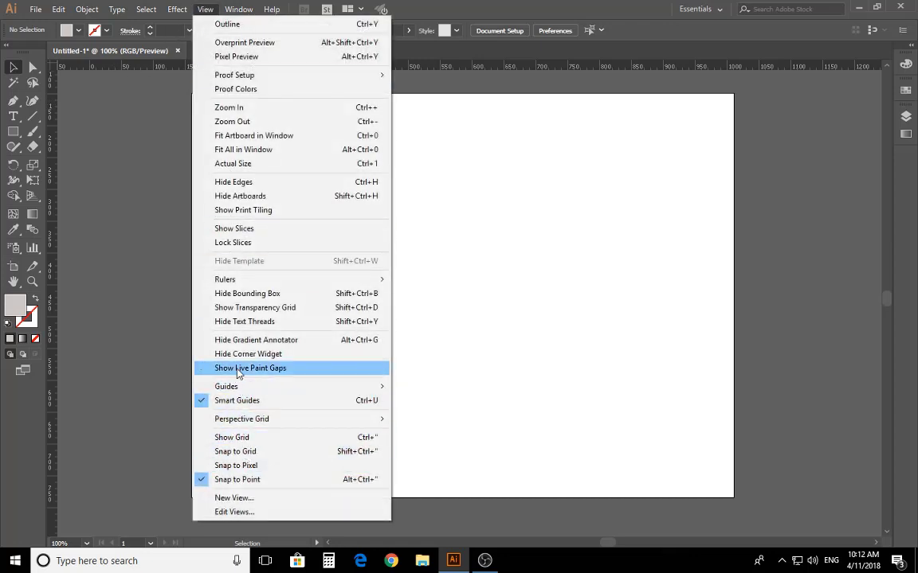
pyautogui.moveTo(225, 280)
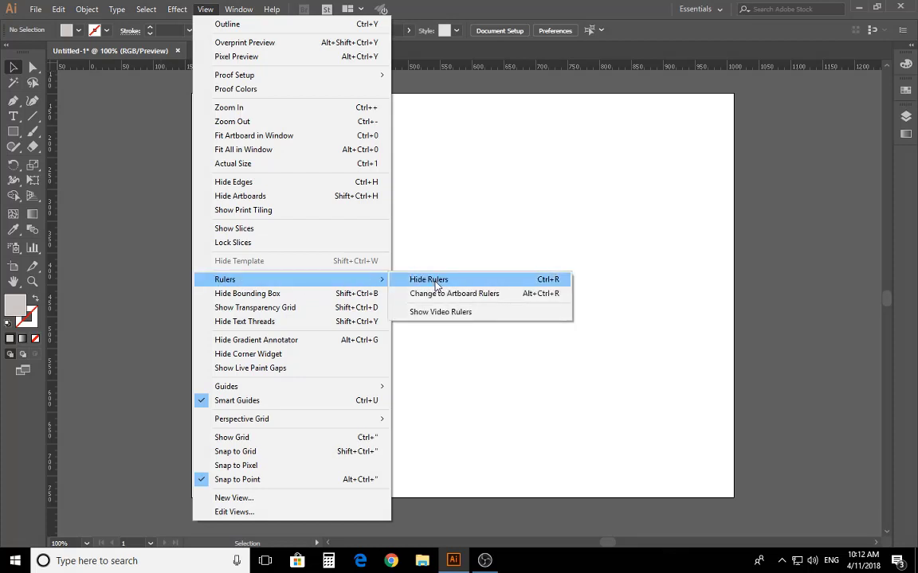
pyautogui.click(105, 243)
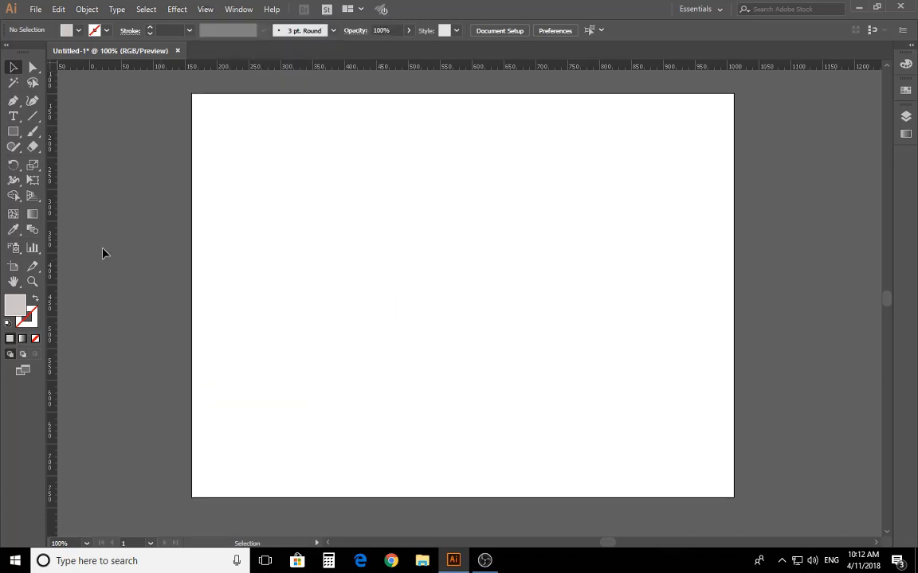
pyautogui.moveTo(52, 293); pyautogui.dragTo(464, 328)
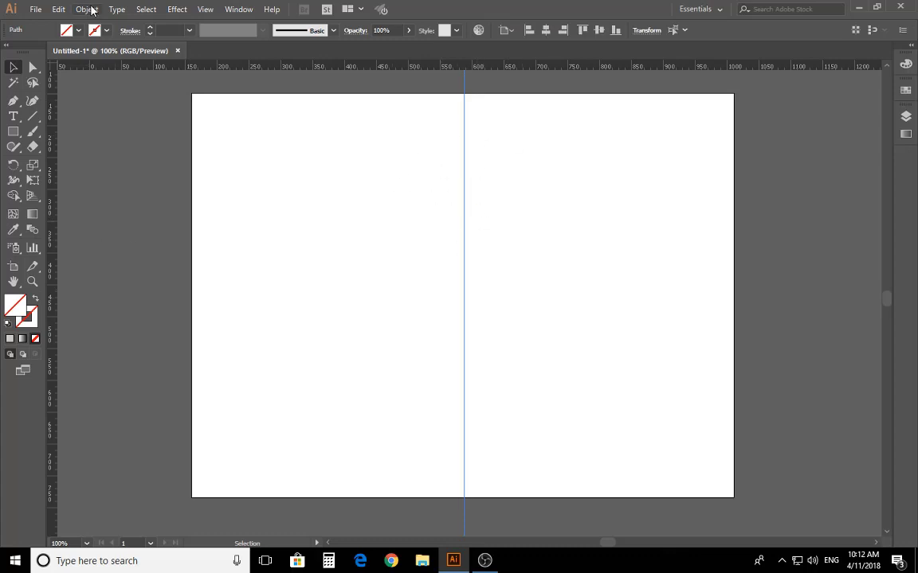
# Step: Lock the guides via the guide's right-click menu
pyautogui.click(13, 101)
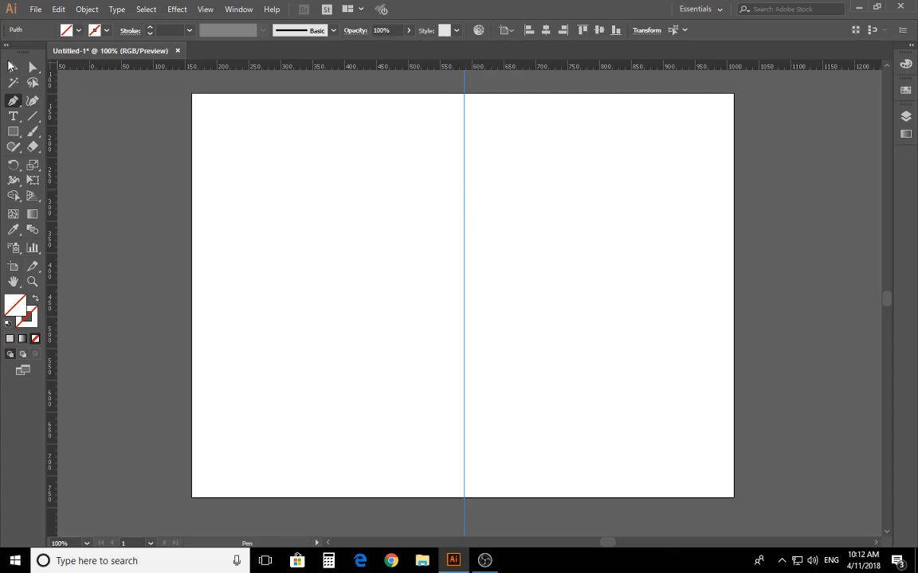
pyautogui.click(12, 66)
pyautogui.rightClick(463, 185)
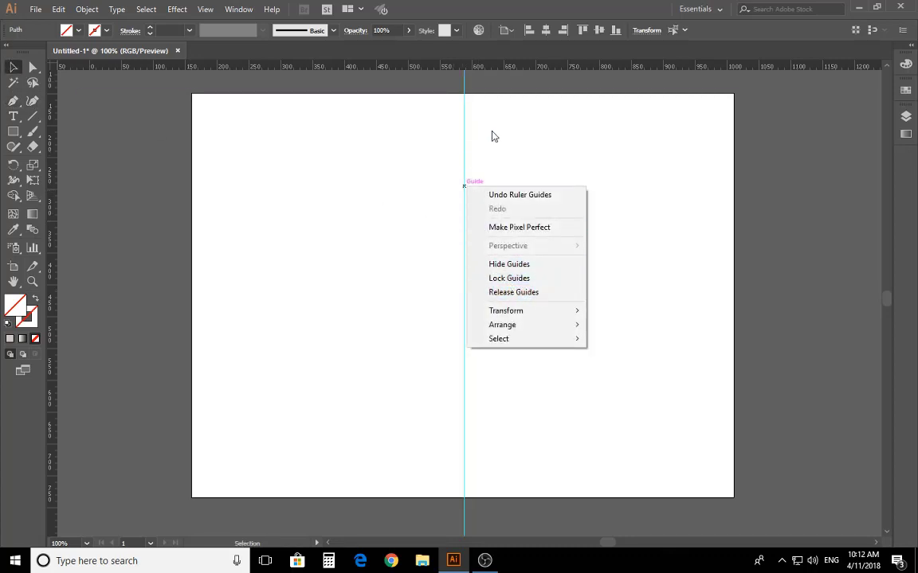
pyautogui.click(505, 281)
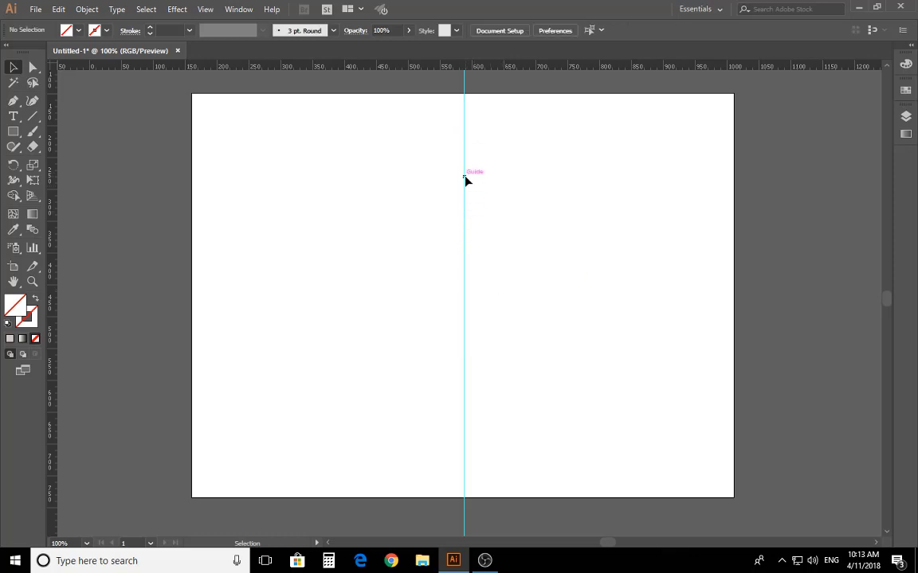
# Step: Pen-draw the closed left half of the nib with its straight edge on the guide
pyautogui.click(13, 100)
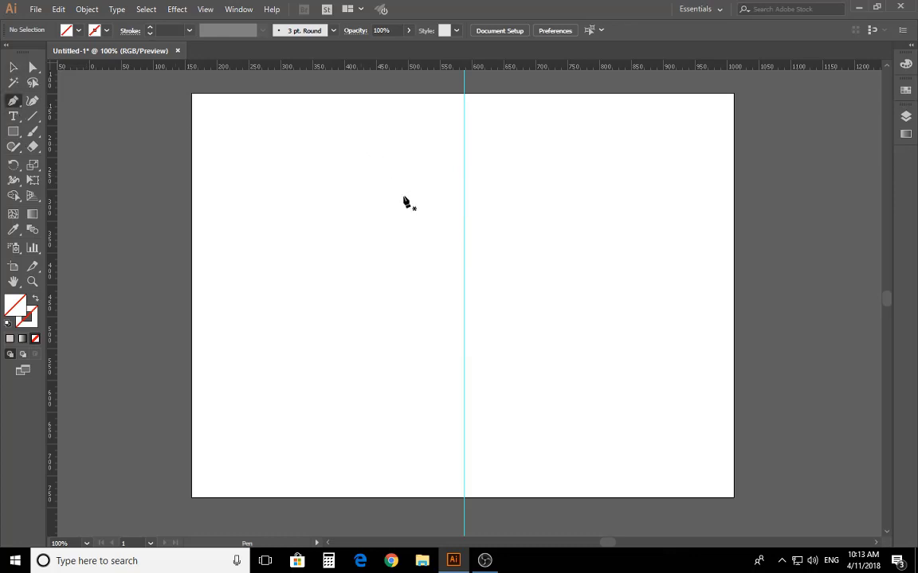
pyautogui.click(464, 173)
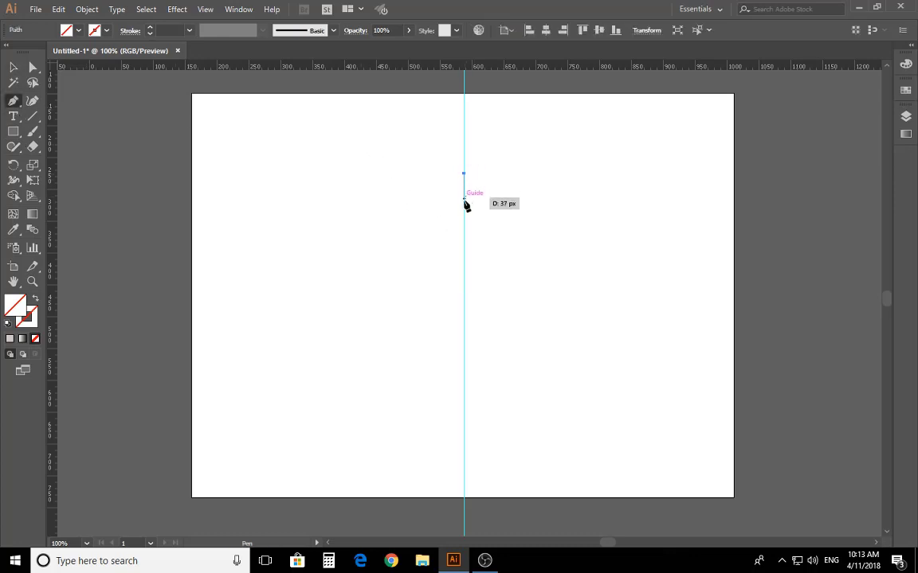
pyautogui.click(426, 248)
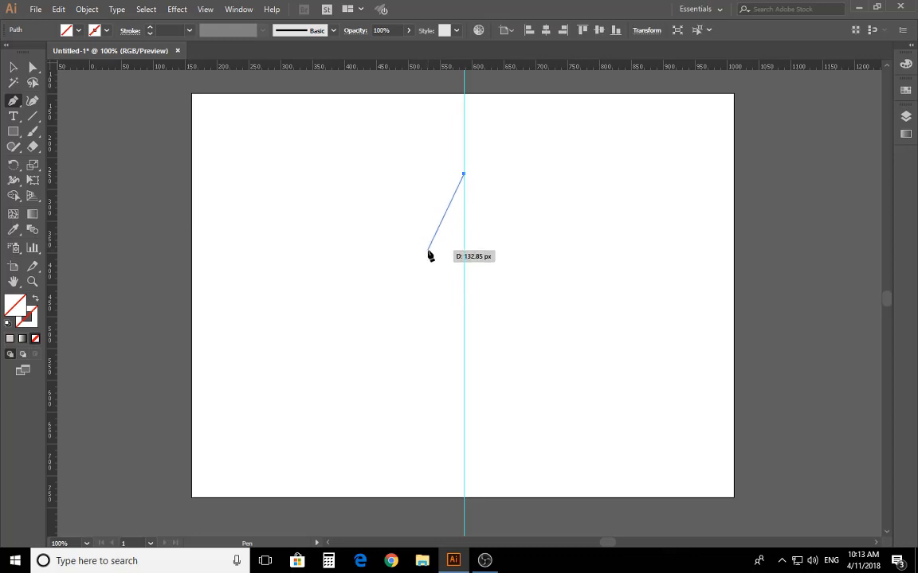
pyautogui.click(424, 247)
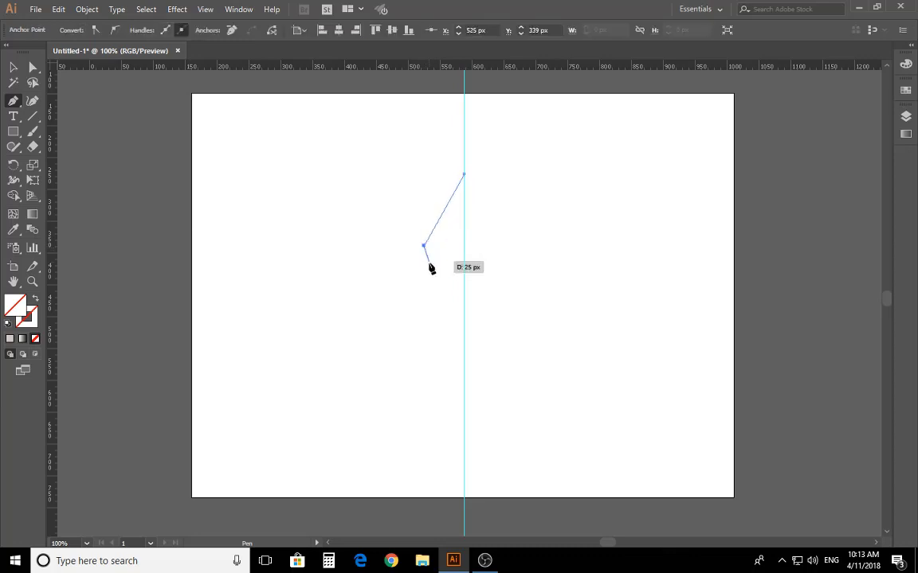
pyautogui.click(444, 288)
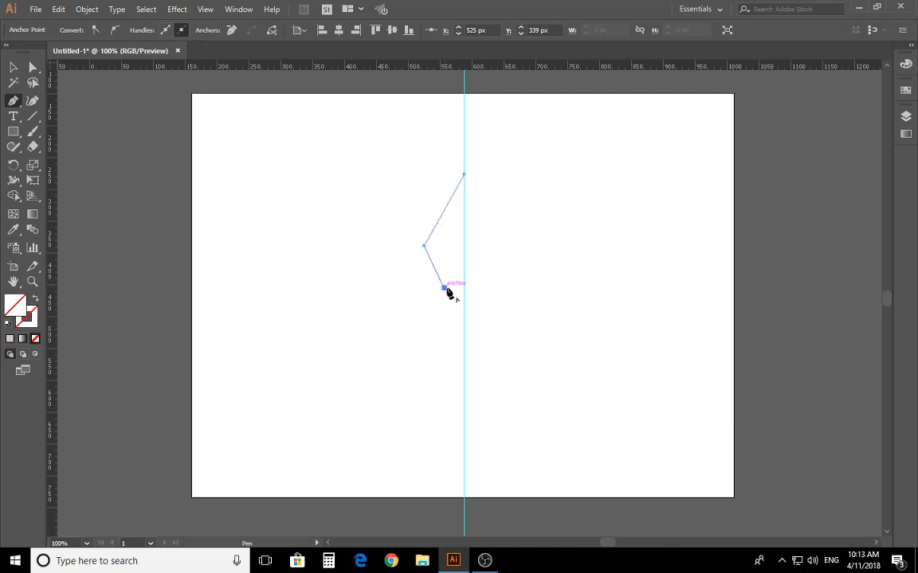
pyautogui.click(464, 289)
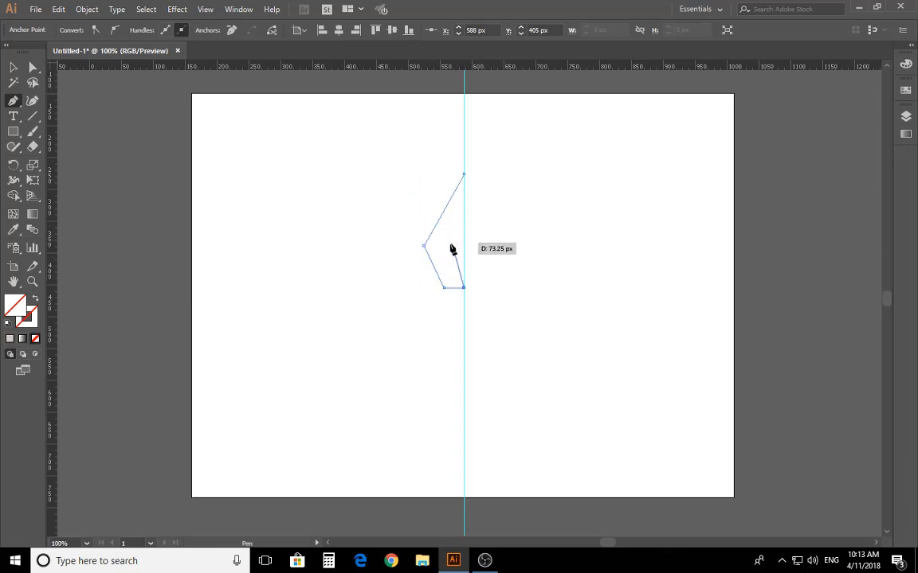
pyautogui.click(435, 230)
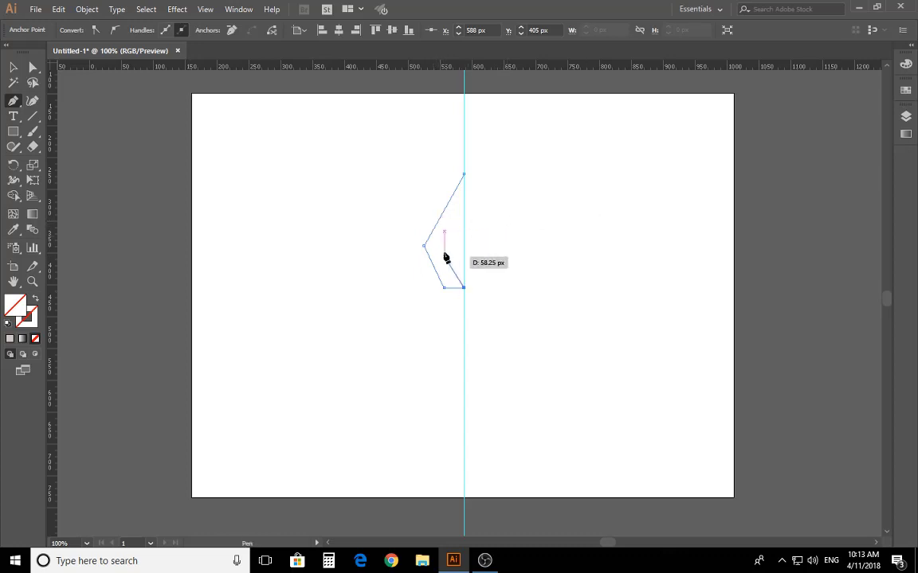
pyautogui.click(465, 175)
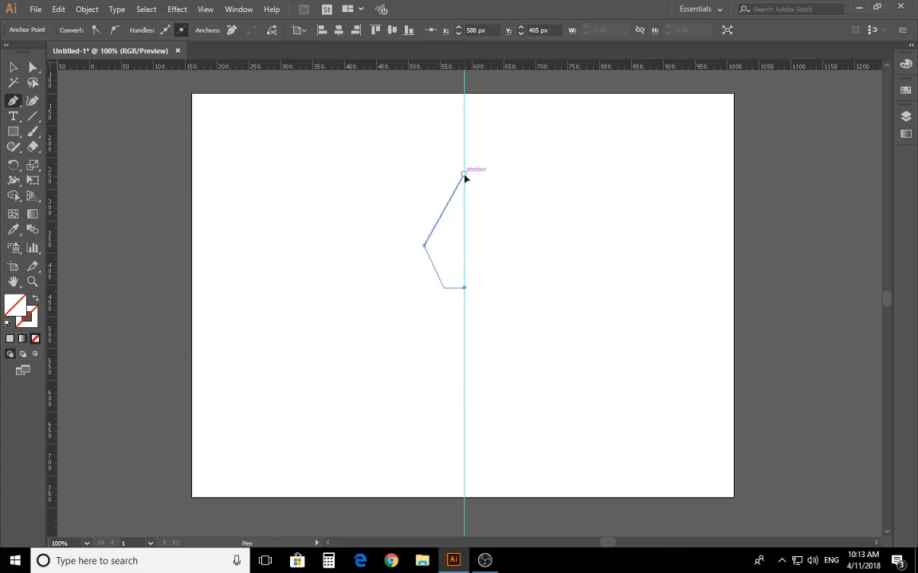
# Step: Fill the half nib with light grey C9C2C2
pyautogui.doubleClick(16, 306)
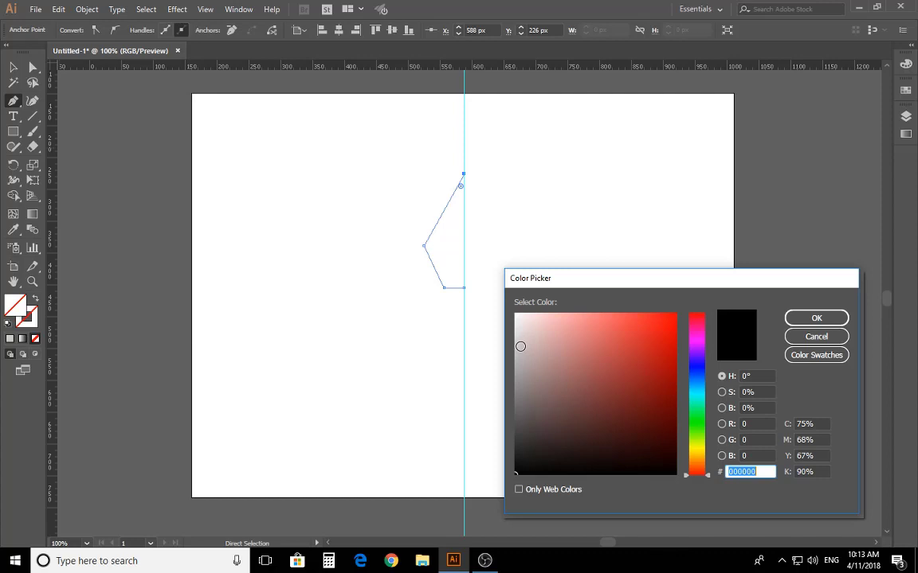
pyautogui.write('C9C2C2')
pyautogui.press('Return')
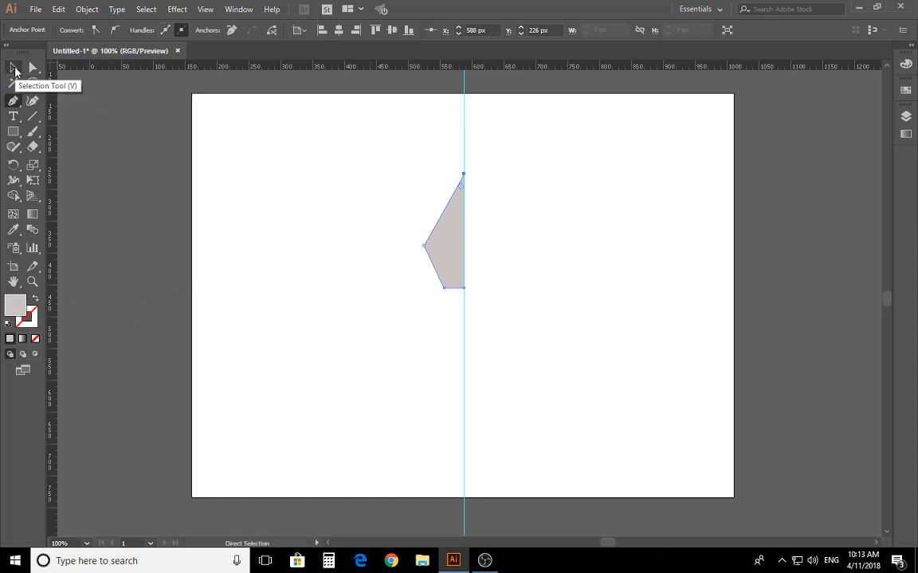
# Step: Reflect a vertical copy of the half nib and slide it right to complete the pentagon
pyautogui.click(15, 69)
pyautogui.click(376, 271)
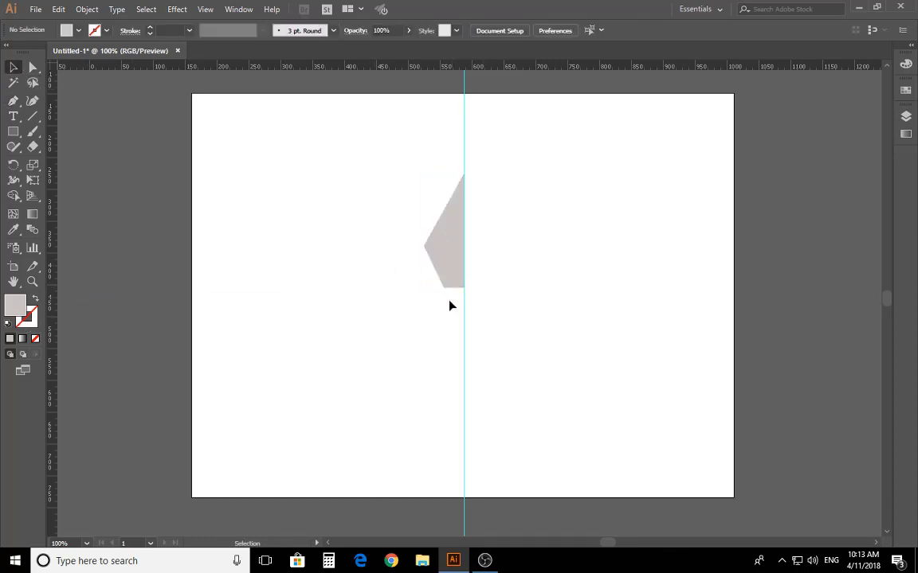
pyautogui.click(458, 246)
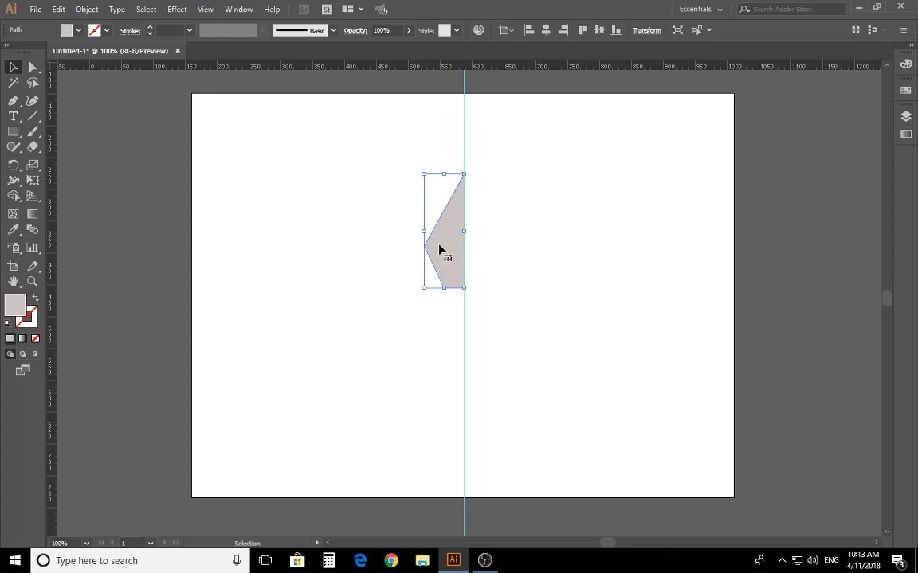
pyautogui.rightClick(440, 247)
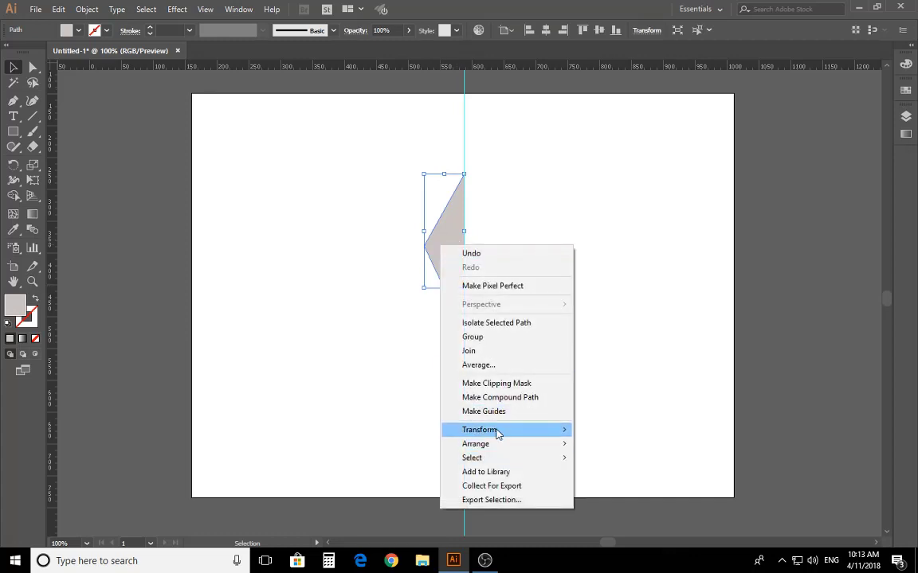
pyautogui.moveTo(479, 430)
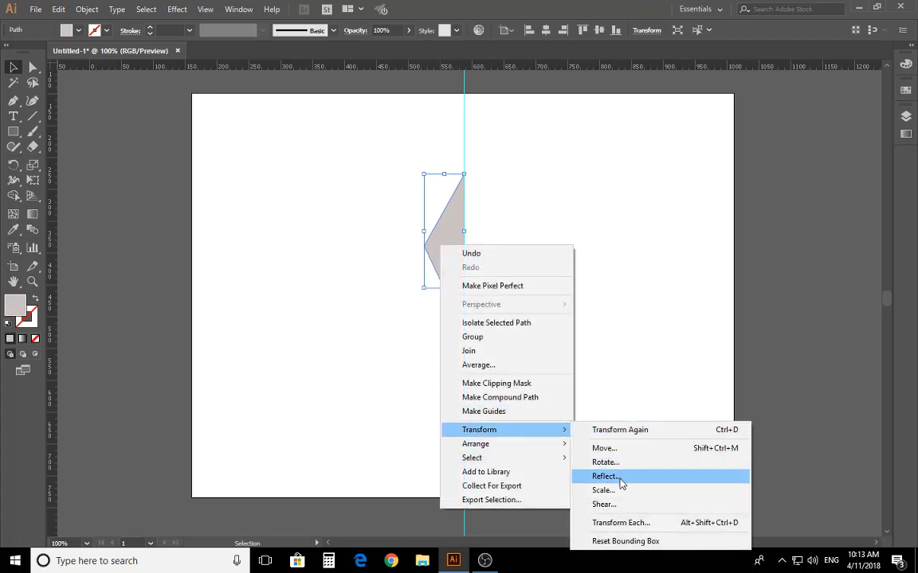
pyautogui.click(606, 476)
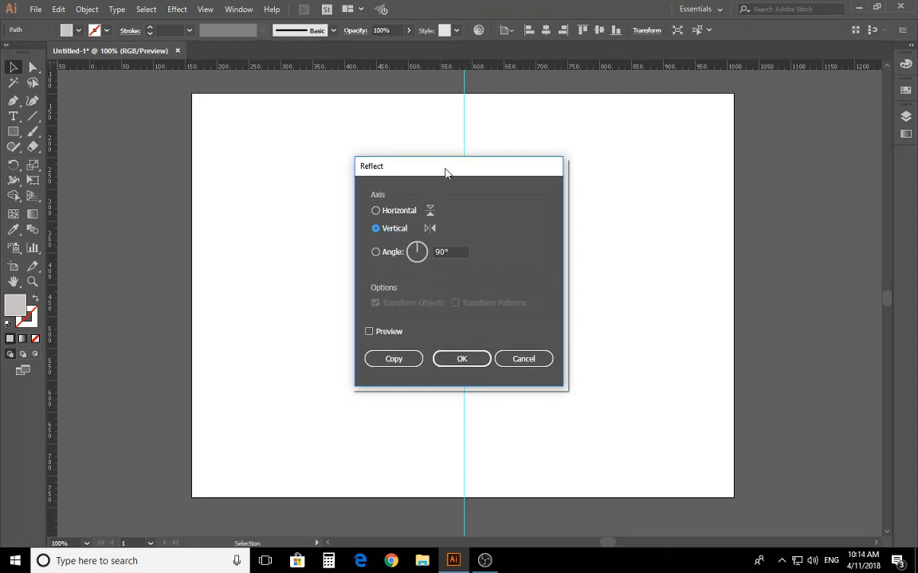
pyautogui.moveTo(445, 174); pyautogui.dragTo(697, 154)
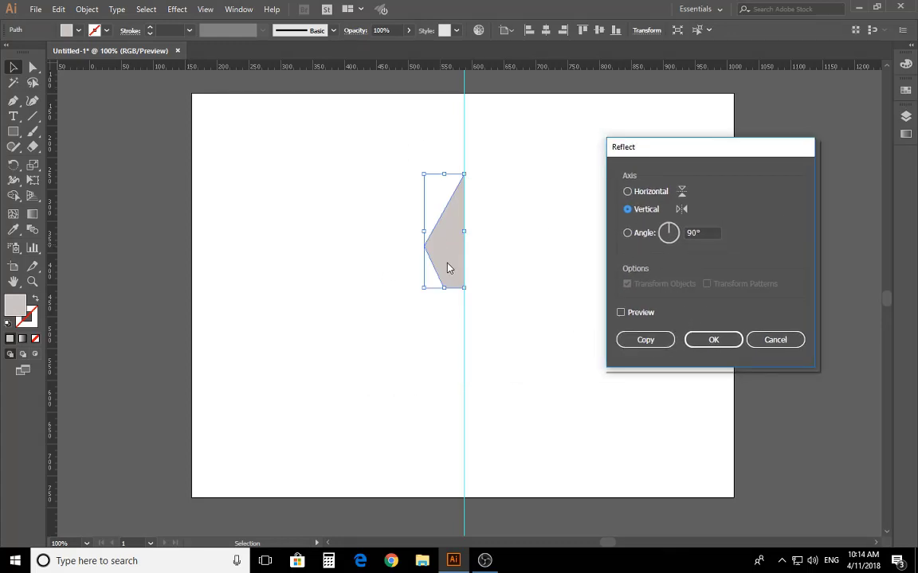
pyautogui.click(645, 346)
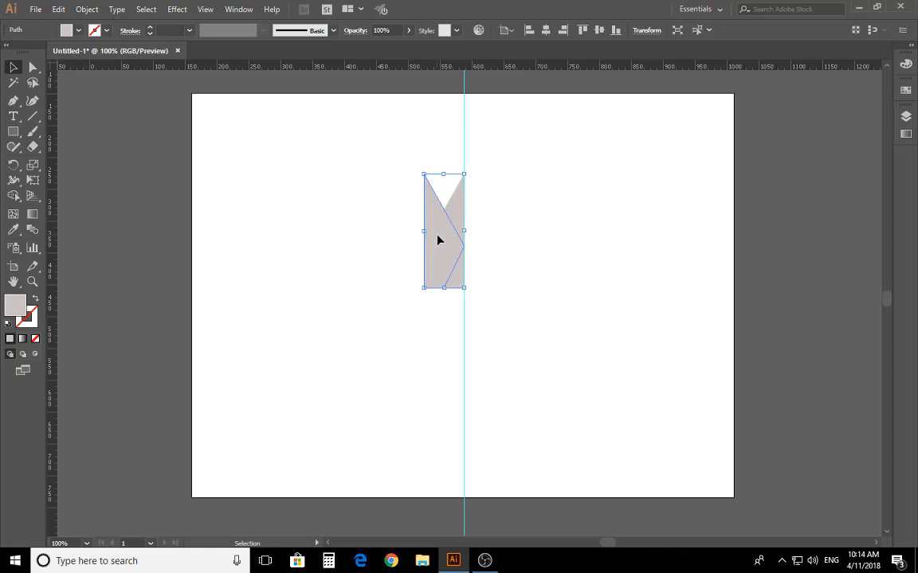
pyautogui.moveTo(437, 240); pyautogui.dragTo(477, 243)
pyautogui.click(560, 249)
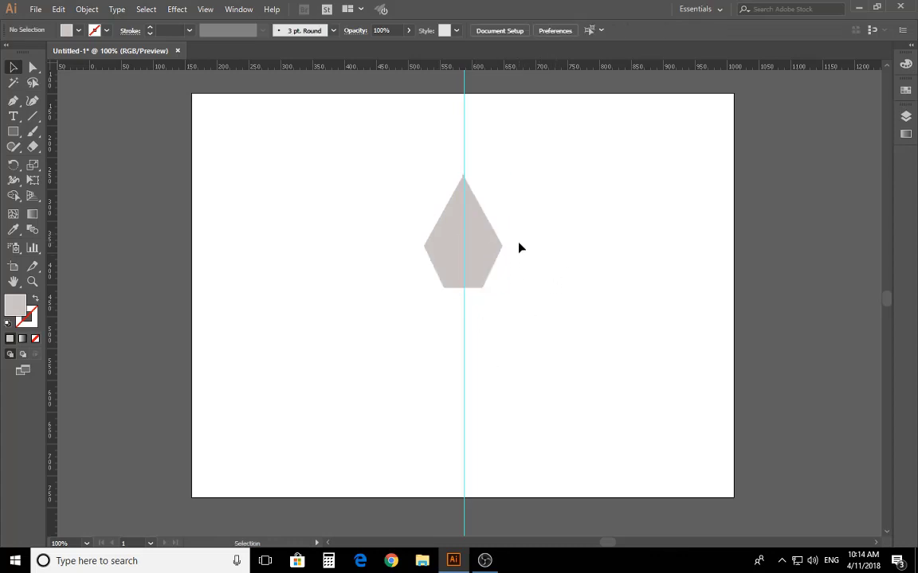
# Step: Nudge the nib's left and right side anchor points inward with the arrow keys
pyautogui.moveTo(533, 238); pyautogui.dragTo(499, 274)
pyautogui.click(500, 263)
pyautogui.click(33, 69)
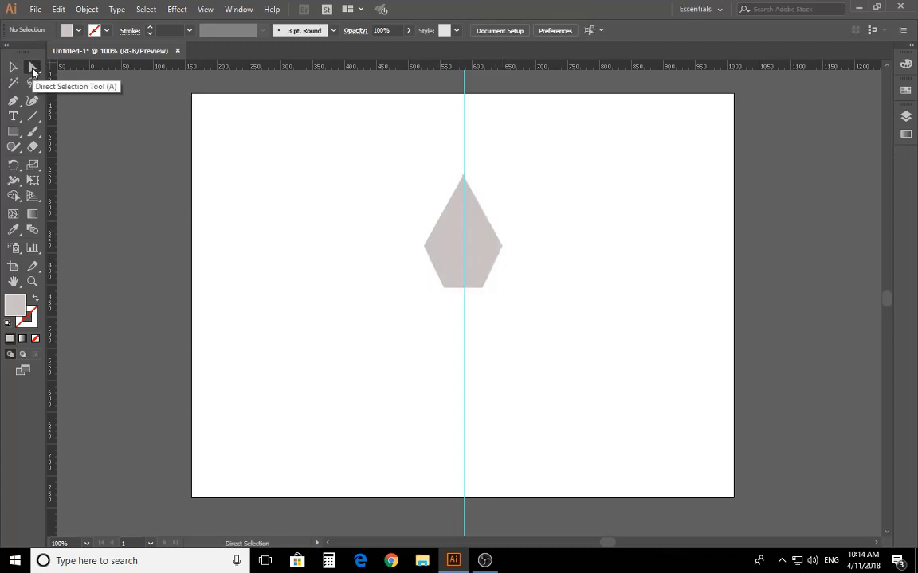
pyautogui.moveTo(517, 224); pyautogui.dragTo(494, 262)
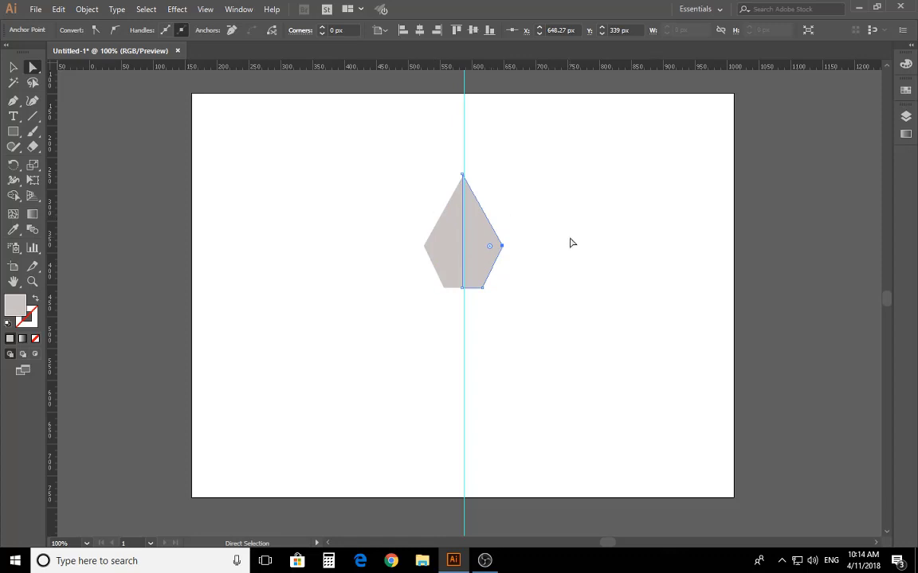
pyautogui.press('Left')
pyautogui.press('Left')
pyautogui.press('Left')
pyautogui.moveTo(407, 225); pyautogui.dragTo(439, 272)
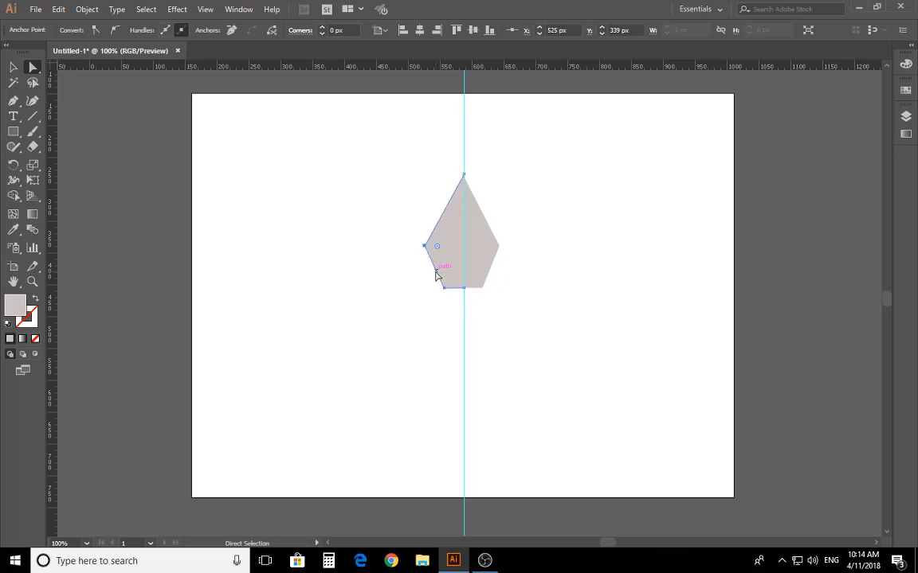
pyautogui.press('Right')
pyautogui.press('Right')
pyautogui.press('Right')
pyautogui.press('Right')
pyautogui.press('Right')
pyautogui.click(521, 314)
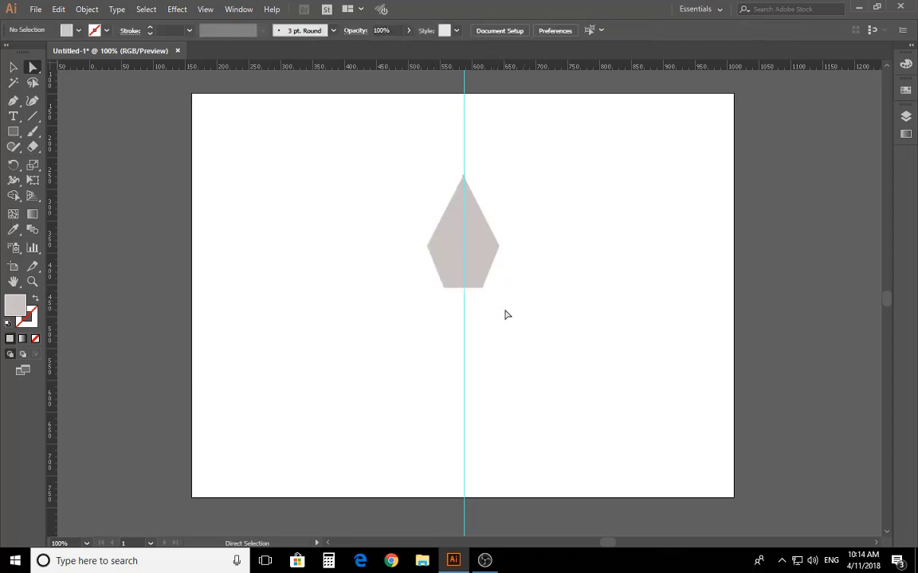
# Step: Lower the nib's bottom anchor points slightly to make it taller
pyautogui.moveTo(505, 311); pyautogui.dragTo(427, 281)
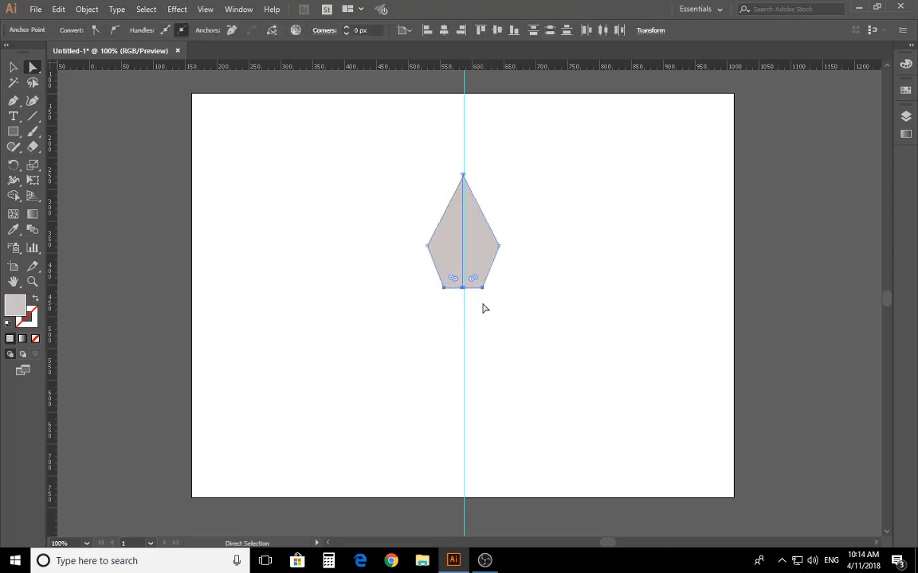
pyautogui.press('Down')
pyautogui.press('Down')
pyautogui.press('Down')
pyautogui.press('Down')
pyautogui.press('Down')
pyautogui.press('Down')
pyautogui.press('Down')
pyautogui.press('Down')
pyautogui.press('Down')
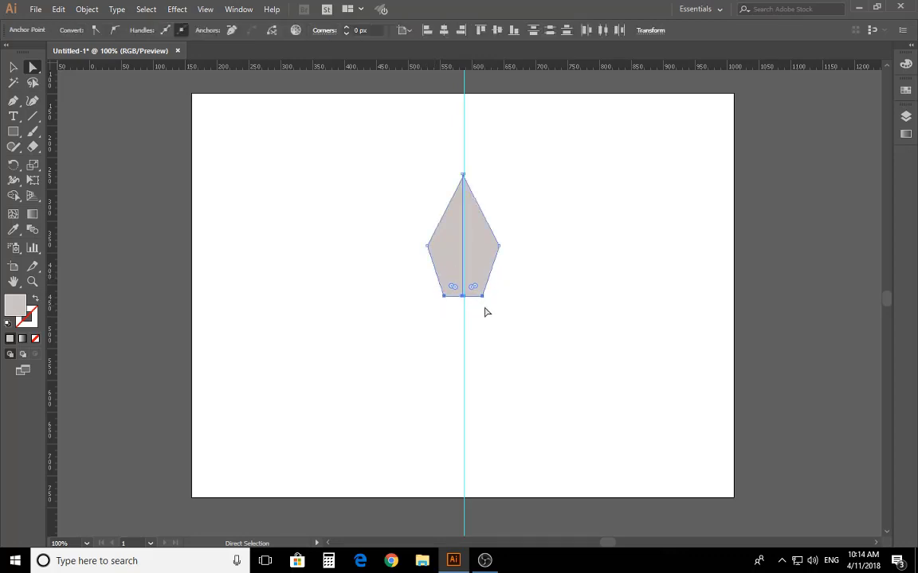
pyautogui.press('Down')
pyautogui.press('Down')
pyautogui.press('Up')
pyautogui.click(536, 336)
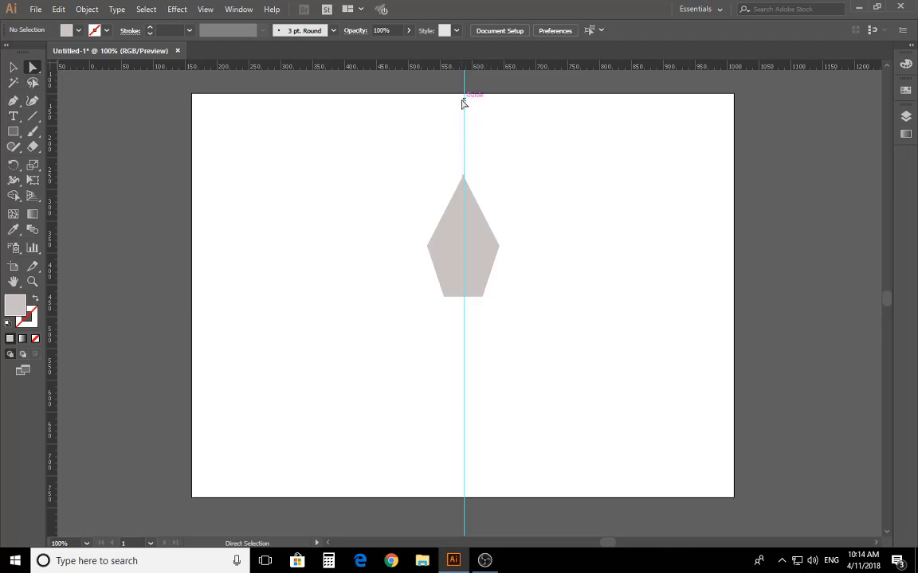
# Step: Unlock guides and delete the vertical centre guide
pyautogui.click(13, 66)
pyautogui.rightClick(466, 124)
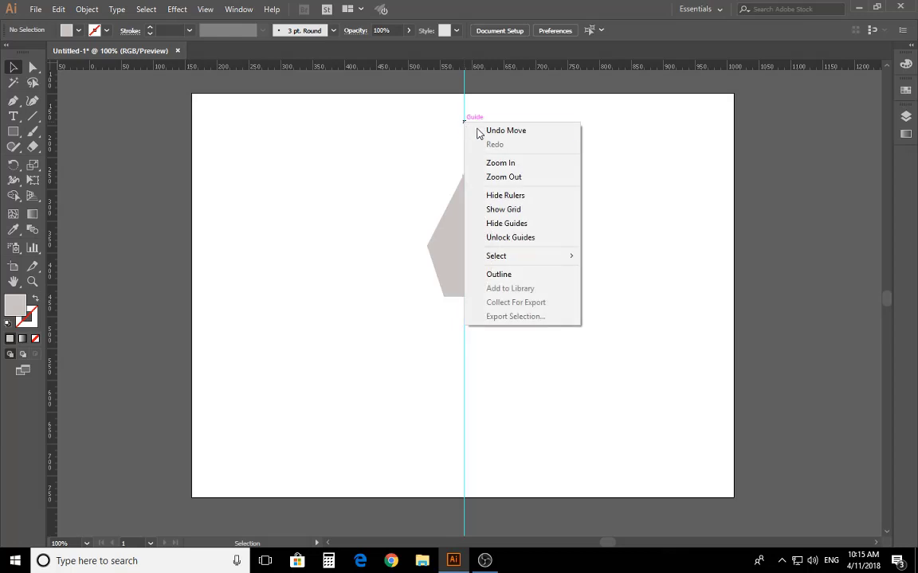
pyautogui.click(521, 238)
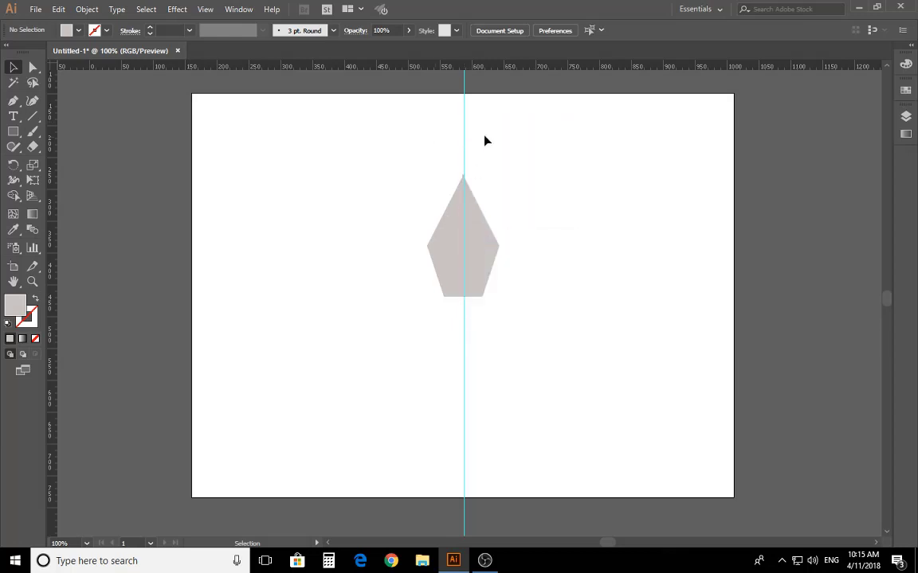
pyautogui.moveTo(493, 118); pyautogui.dragTo(434, 125)
pyautogui.press('Delete')
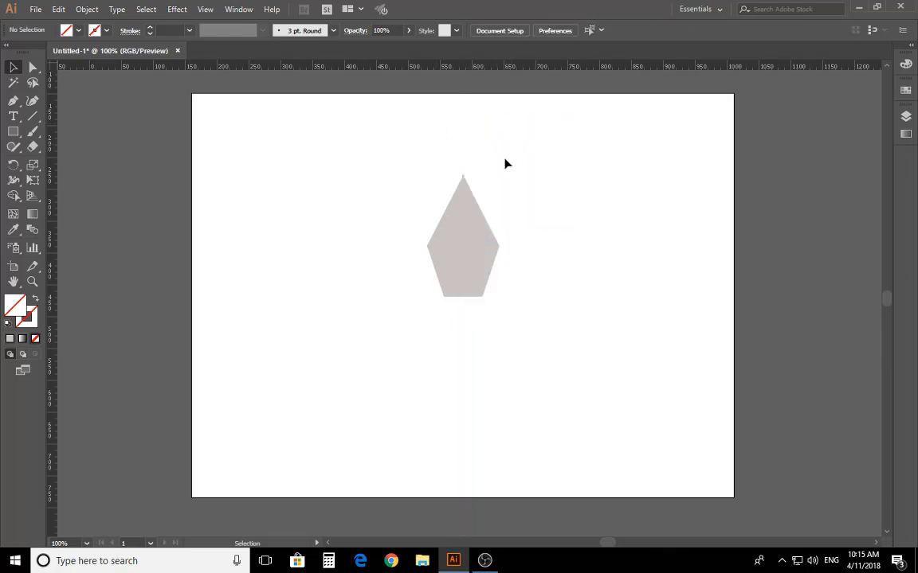
# Step: Zoom in and check the right nib half by selecting and deselecting it
pyautogui.scroll(1, 488, 311)
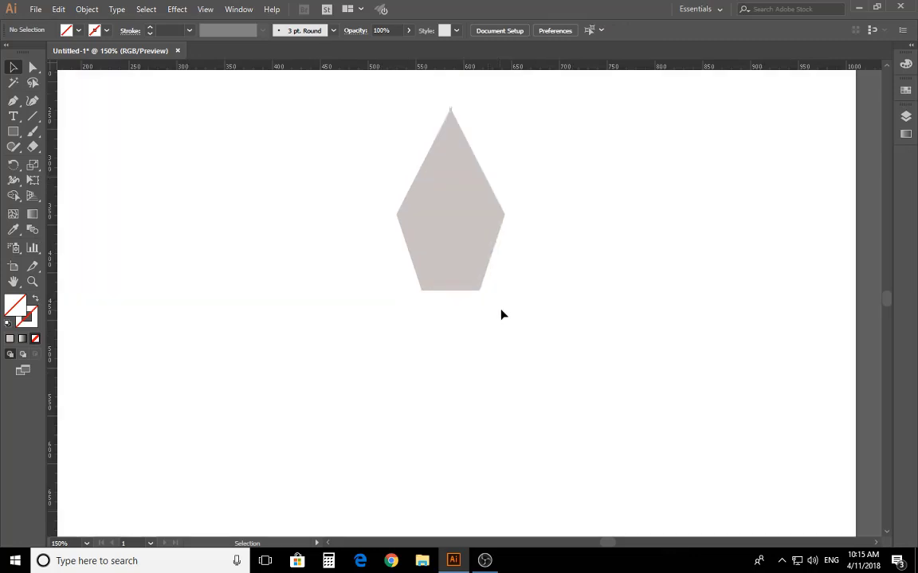
pyautogui.click(474, 164)
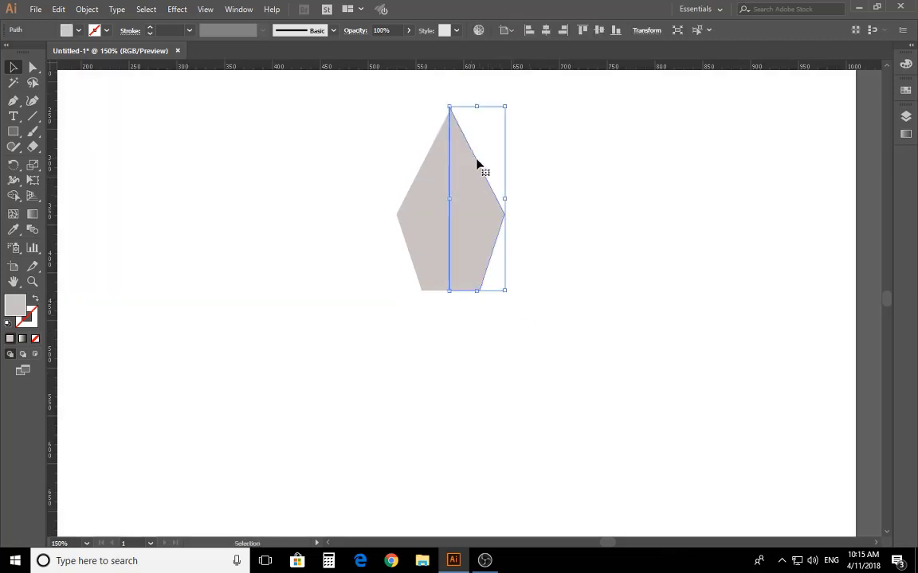
pyautogui.click(549, 182)
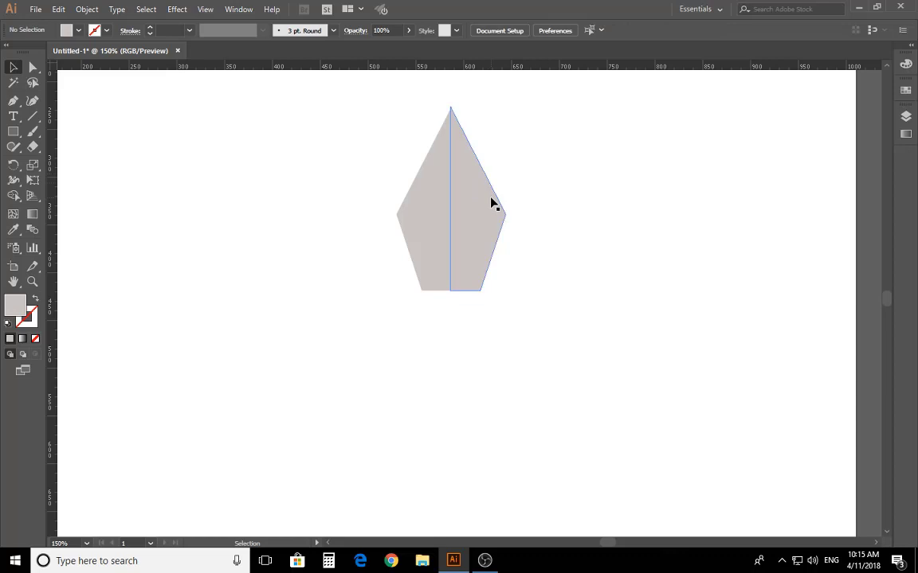
pyautogui.click(491, 202)
pyautogui.click(570, 203)
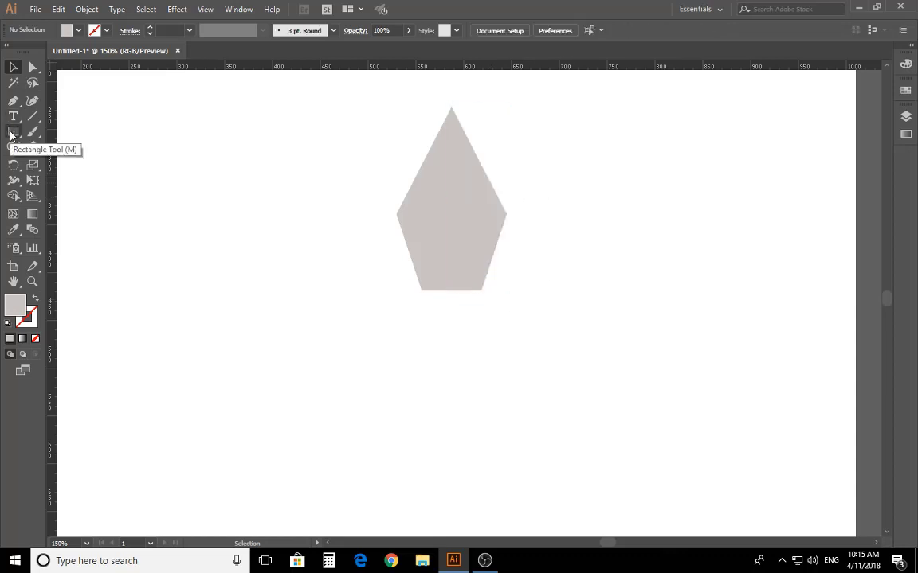
# Step: Draw a small rectangle and move it up under the nib's base
pyautogui.click(12, 132)
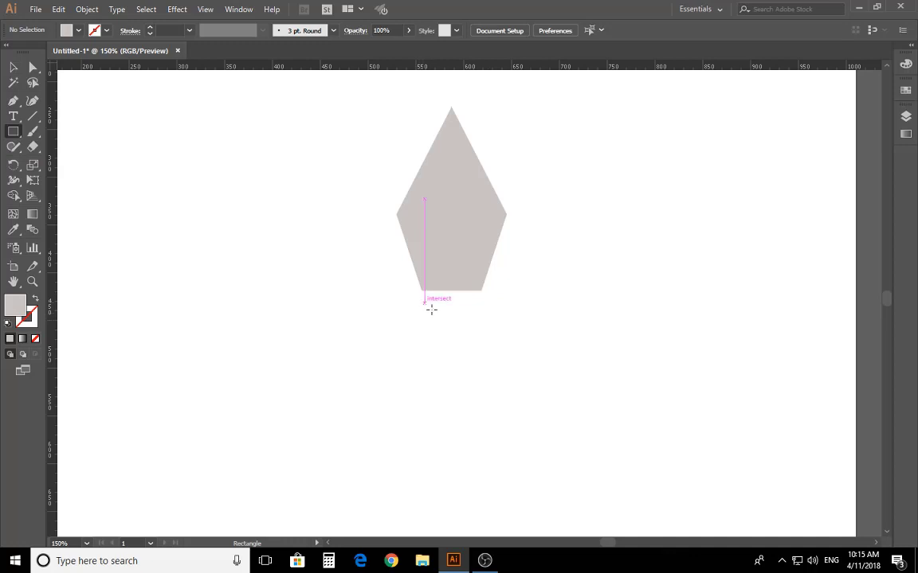
pyautogui.moveTo(425, 303); pyautogui.dragTo(483, 328)
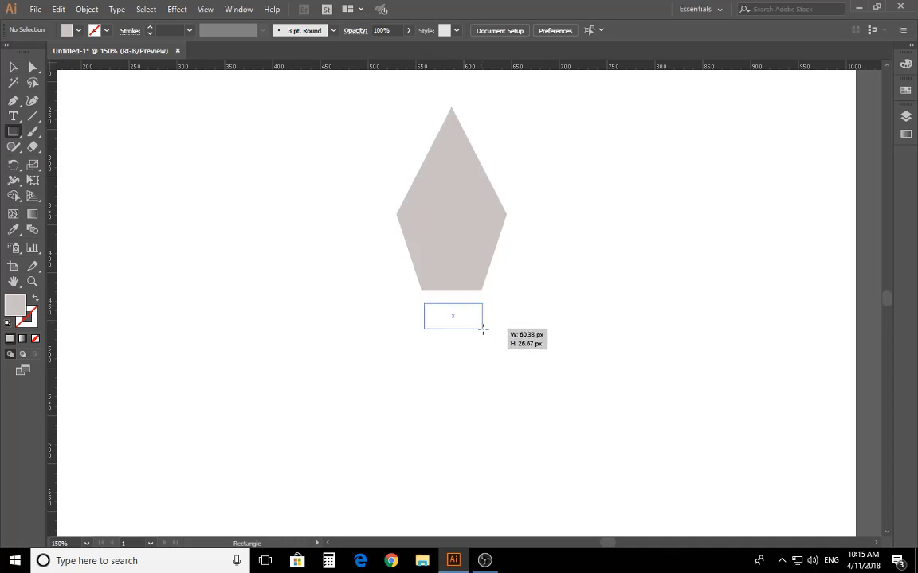
pyautogui.click(13, 67)
pyautogui.click(526, 324)
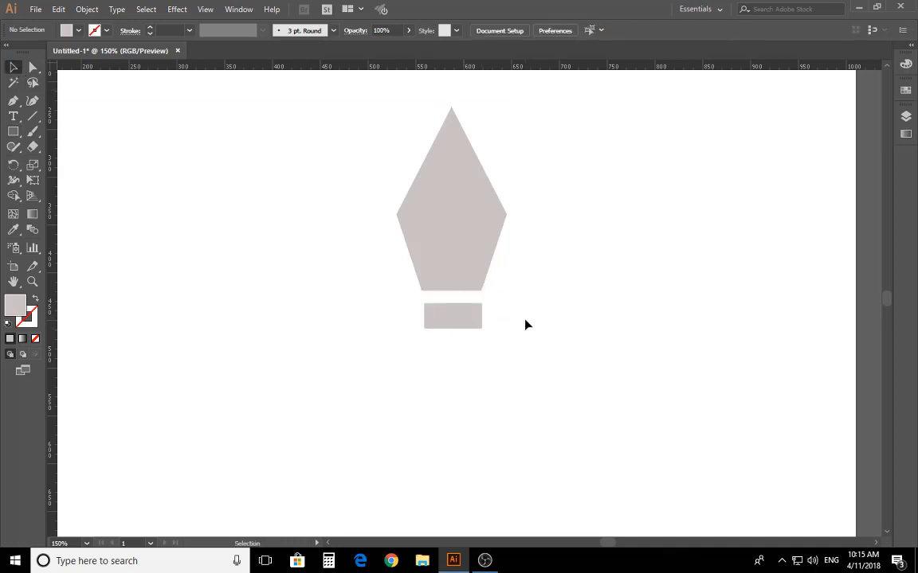
pyautogui.click(457, 324)
pyautogui.scroll(2, 449, 323)
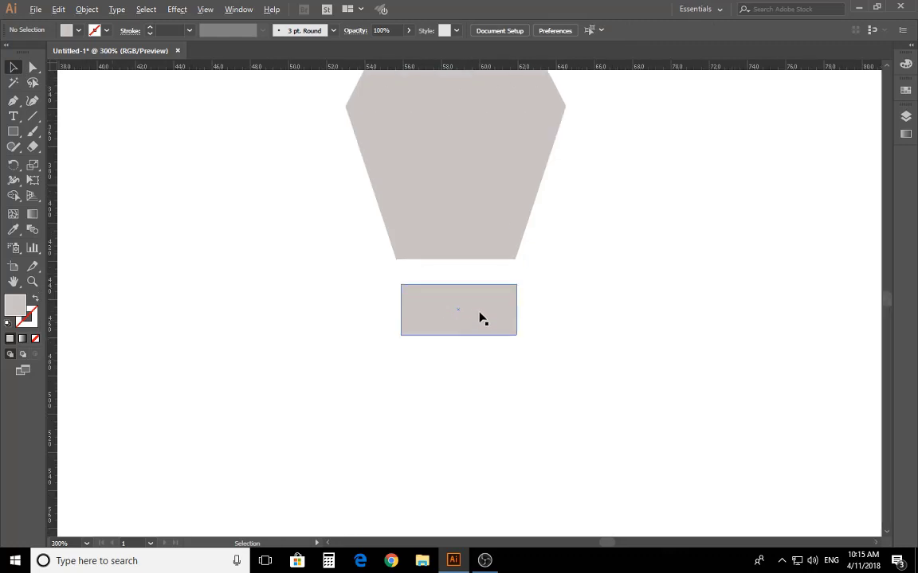
pyautogui.scroll(1, 481, 317)
pyautogui.moveTo(433, 321); pyautogui.dragTo(427, 288)
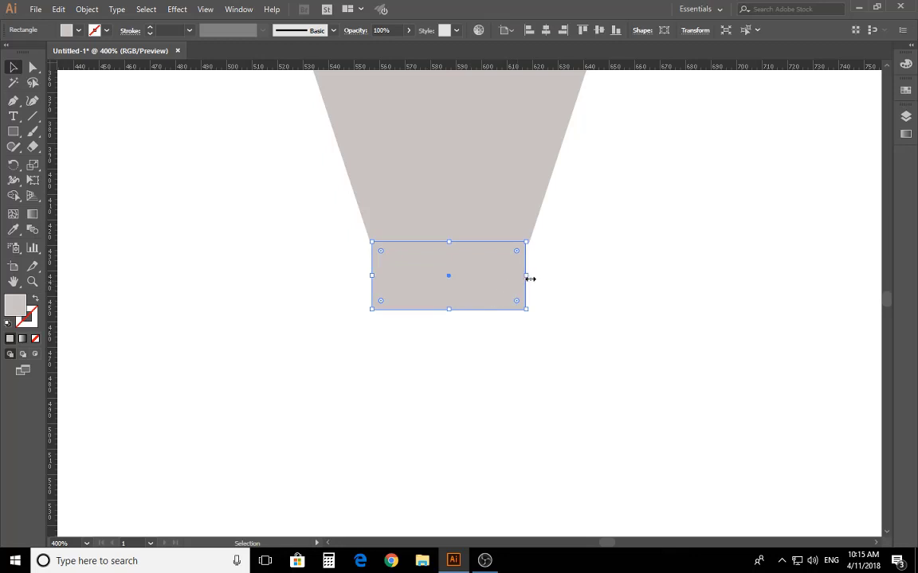
# Step: Stretch the rectangle's right and left edges to match the nib base width
pyautogui.moveTo(526, 276); pyautogui.dragTo(529, 275)
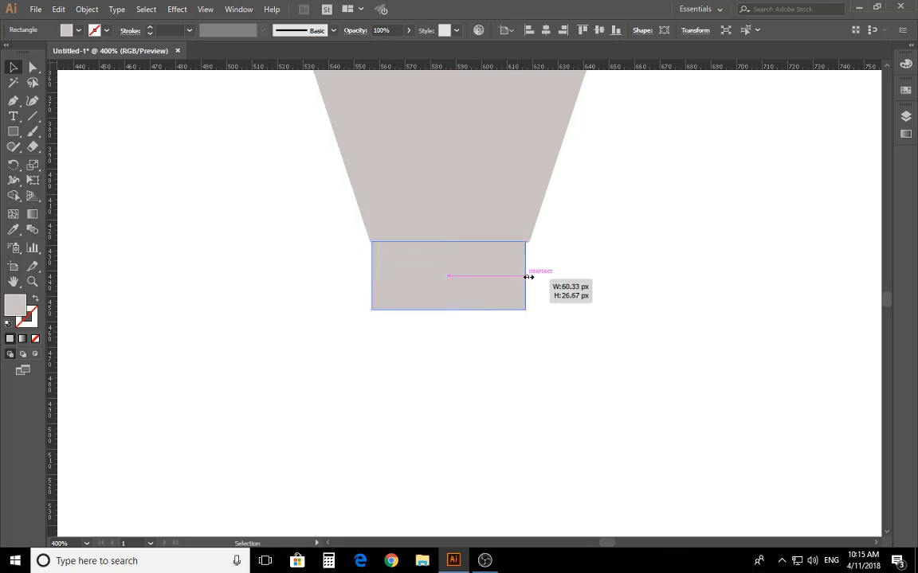
pyautogui.click(553, 247)
pyautogui.scroll(-1, 550, 243)
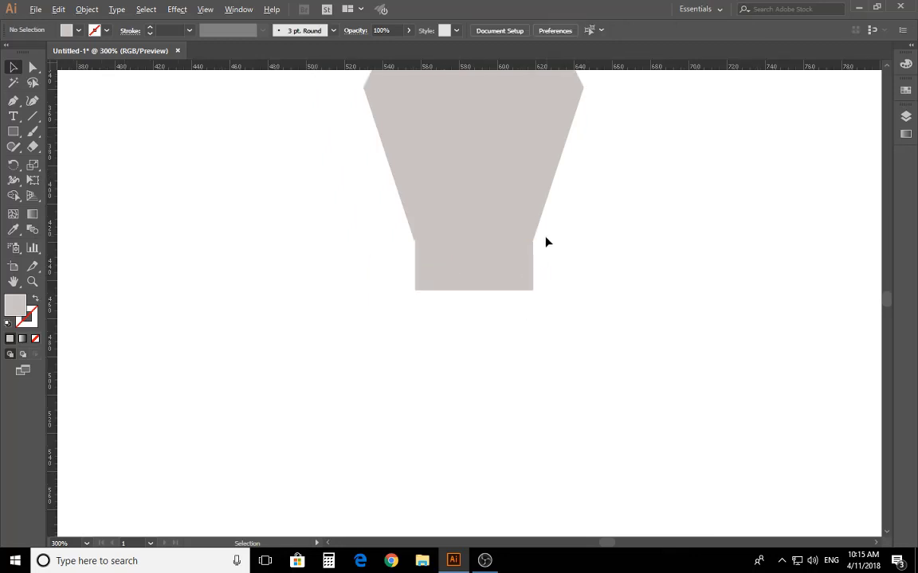
pyautogui.click(424, 285)
pyautogui.scroll(2, 422, 283)
pyautogui.scroll(1, 425, 263)
pyautogui.click(424, 257)
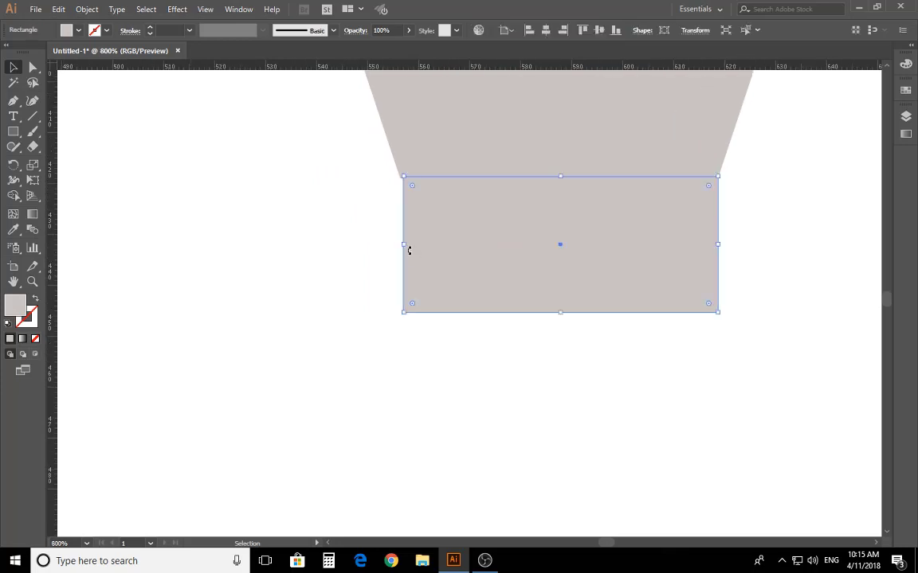
pyautogui.moveTo(406, 246); pyautogui.dragTo(400, 250)
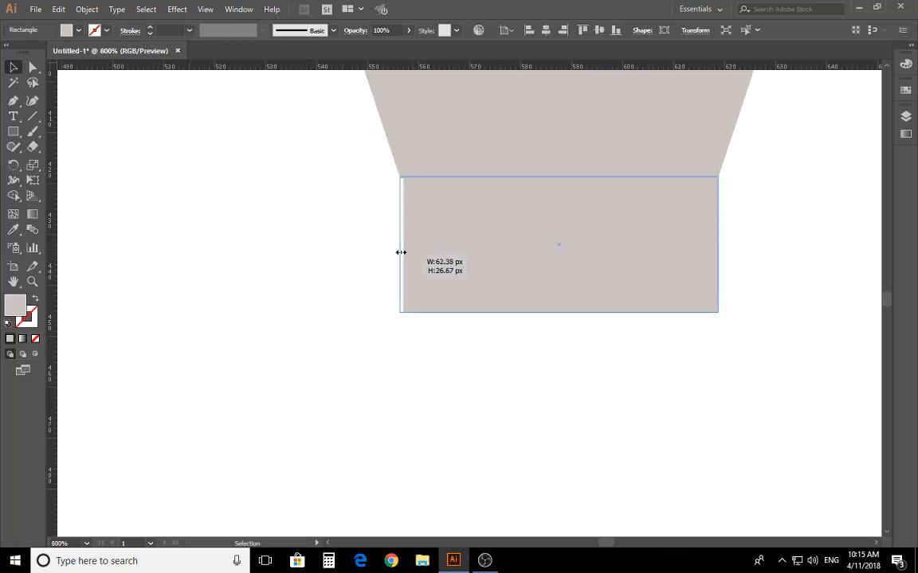
pyautogui.moveTo(400, 250); pyautogui.dragTo(400, 250)
pyautogui.click(360, 241)
# Step: Nudge the rectangle down slightly below the nib
pyautogui.scroll(-1, 499, 262)
pyautogui.scroll(-3, 499, 263)
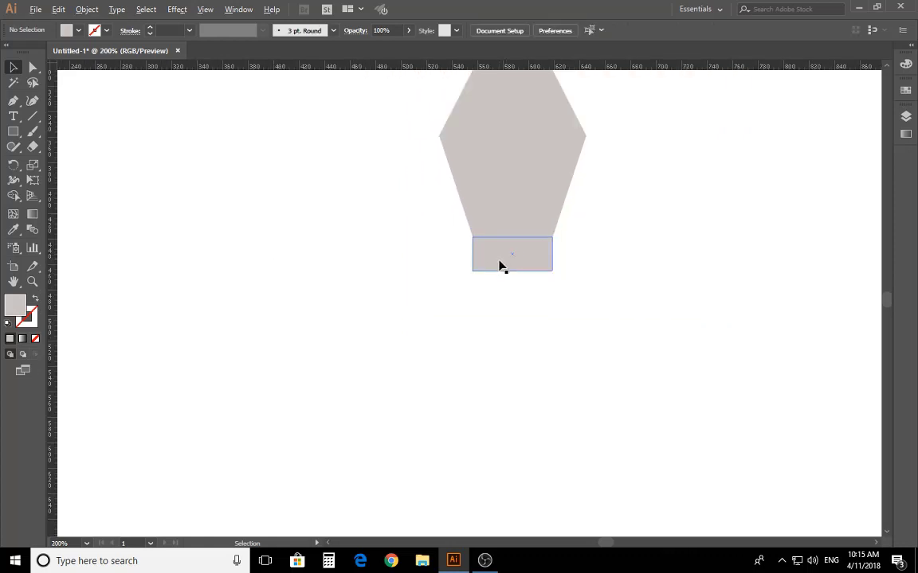
pyautogui.scroll(-1, 499, 266)
pyautogui.scroll(2, 650, 303)
pyautogui.click(527, 326)
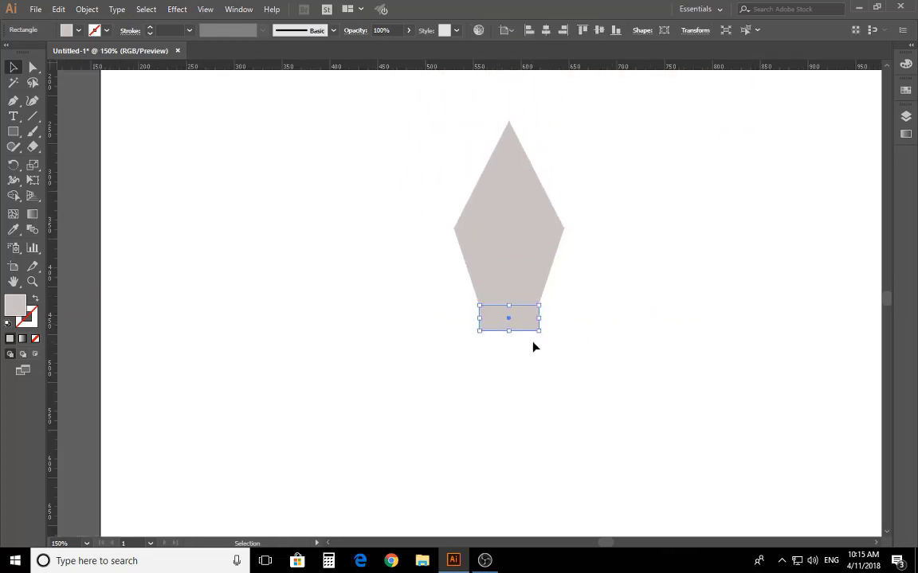
pyautogui.press('Down')
pyautogui.press('Down')
pyautogui.press('Down')
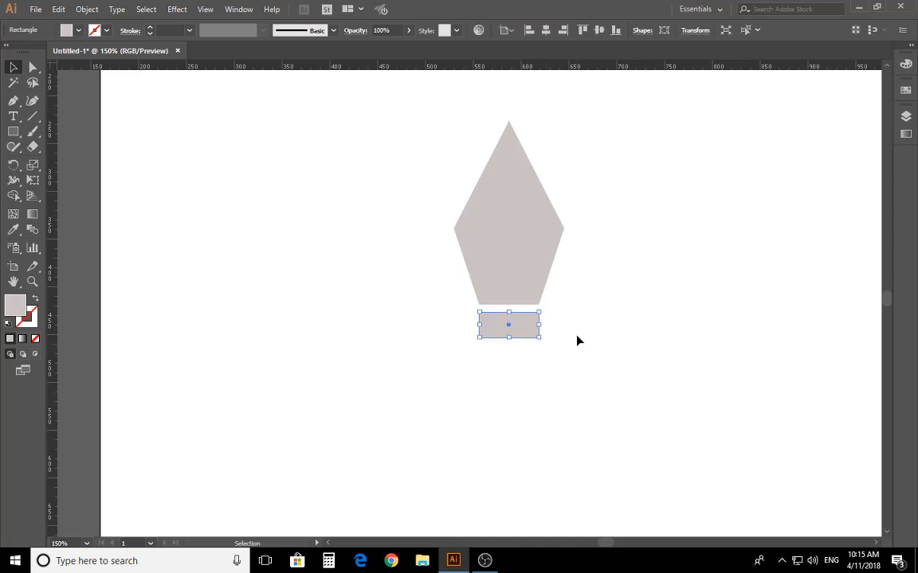
pyautogui.click(577, 342)
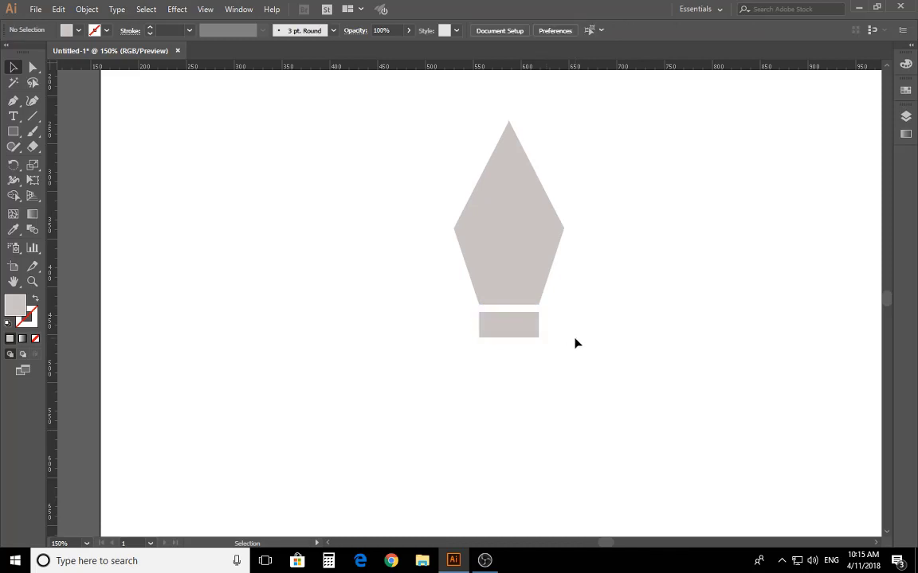
# Step: Round the rectangle's corners with the live corner widget and check the result
pyautogui.keyDown('alt'); pyautogui.scroll(1, 512, 338); pyautogui.keyUp('alt')
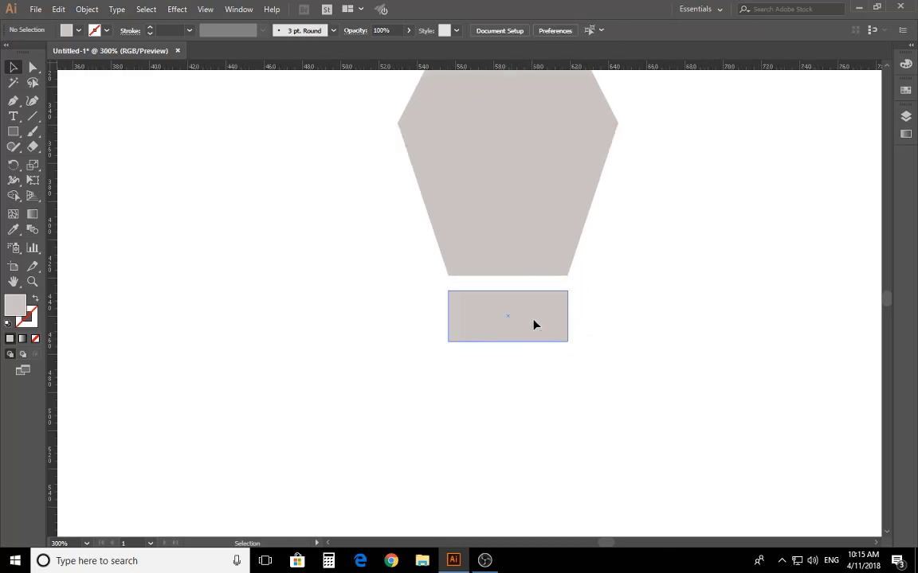
pyautogui.click(535, 324)
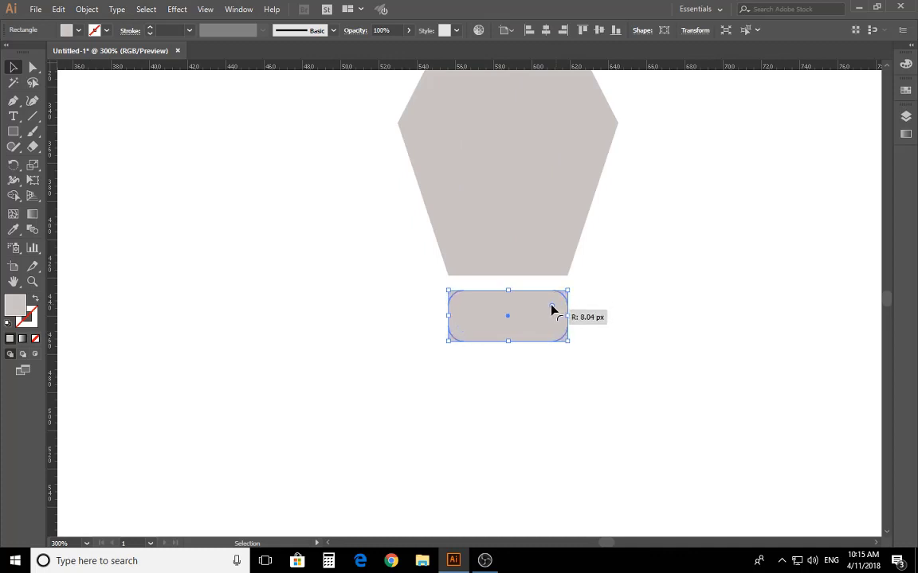
pyautogui.moveTo(557, 304); pyautogui.dragTo(550, 310)
pyautogui.click(601, 317)
pyautogui.keyDown('alt'); pyautogui.scroll(-1, 602, 318); pyautogui.keyUp('alt')
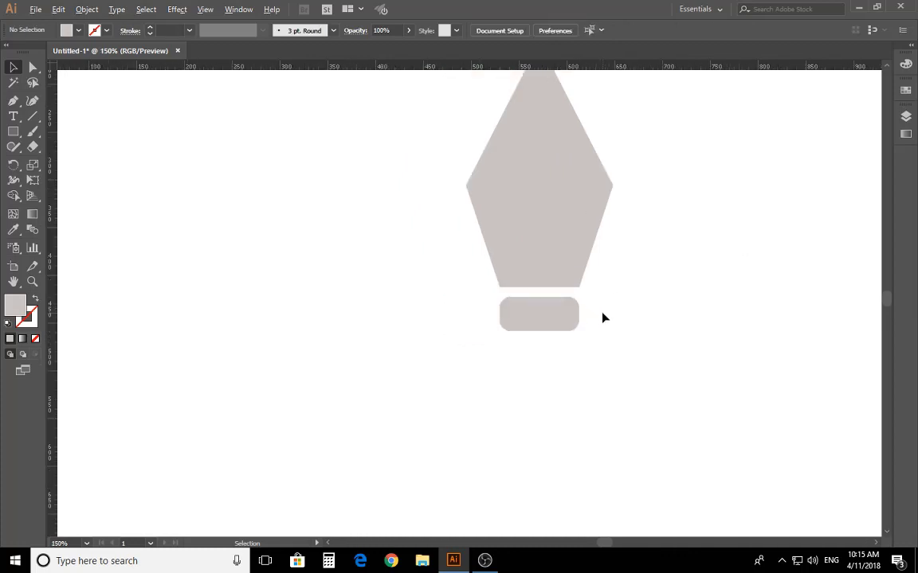
pyautogui.keyDown('alt'); pyautogui.scroll(-1, 603, 318); pyautogui.keyUp('alt')
pyautogui.scroll(1, 652, 313)
pyautogui.click(578, 353)
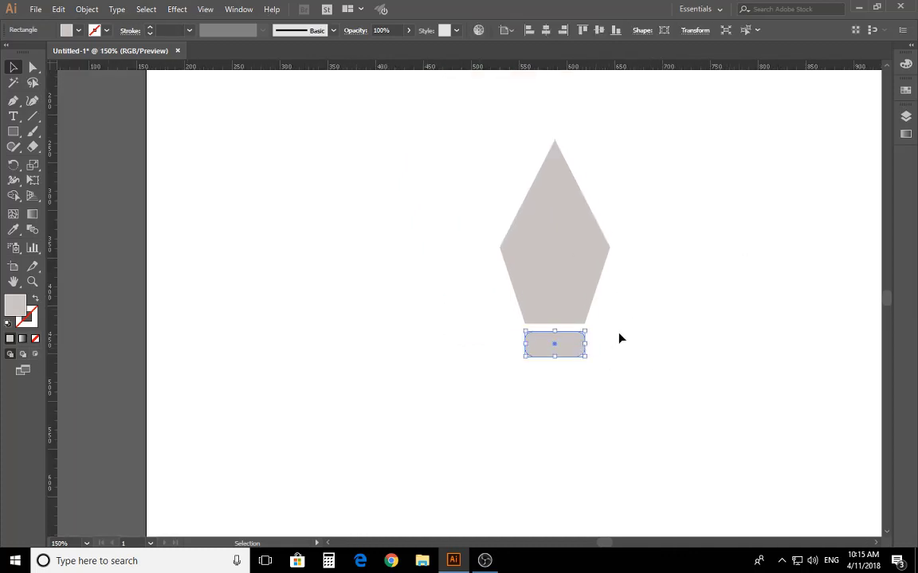
pyautogui.click(629, 341)
pyautogui.click(572, 353)
pyautogui.click(618, 341)
pyautogui.scroll(1, 606, 317)
pyautogui.scroll(1, 606, 317)
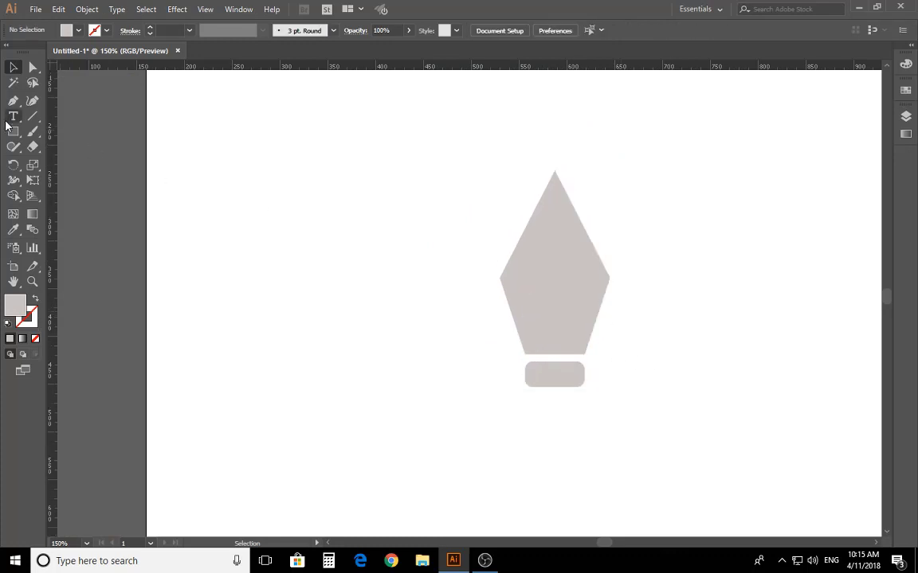
# Step: Draw a tall thin rectangle and give it a white FFFFFF fill
pyautogui.moveTo(13, 131); pyautogui.dragTo(51, 129)
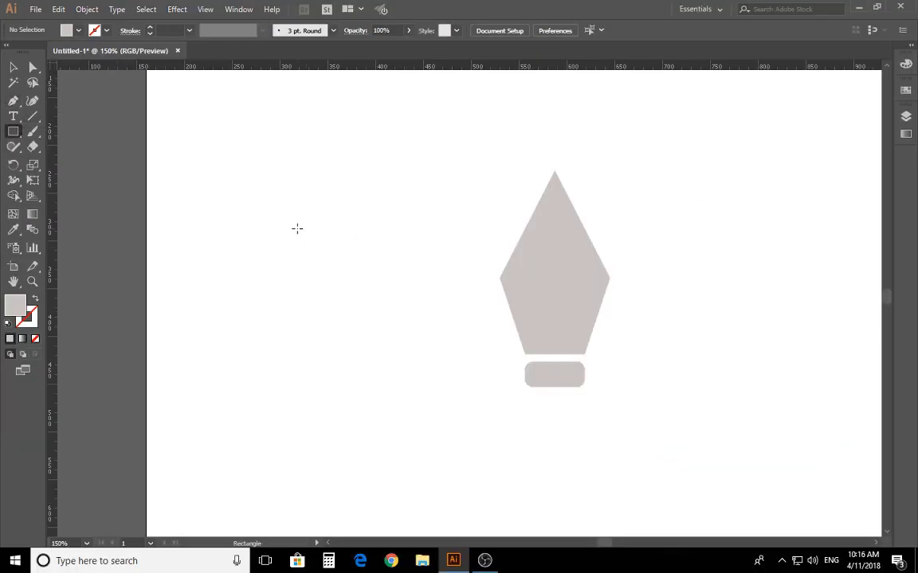
pyautogui.moveTo(297, 228); pyautogui.dragTo(308, 347)
pyautogui.click(14, 70)
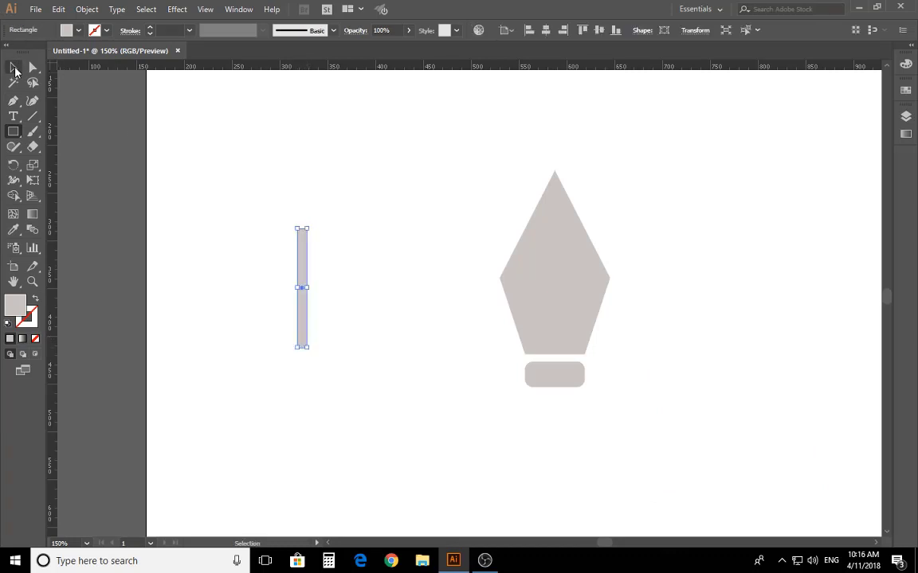
pyautogui.doubleClick(15, 304)
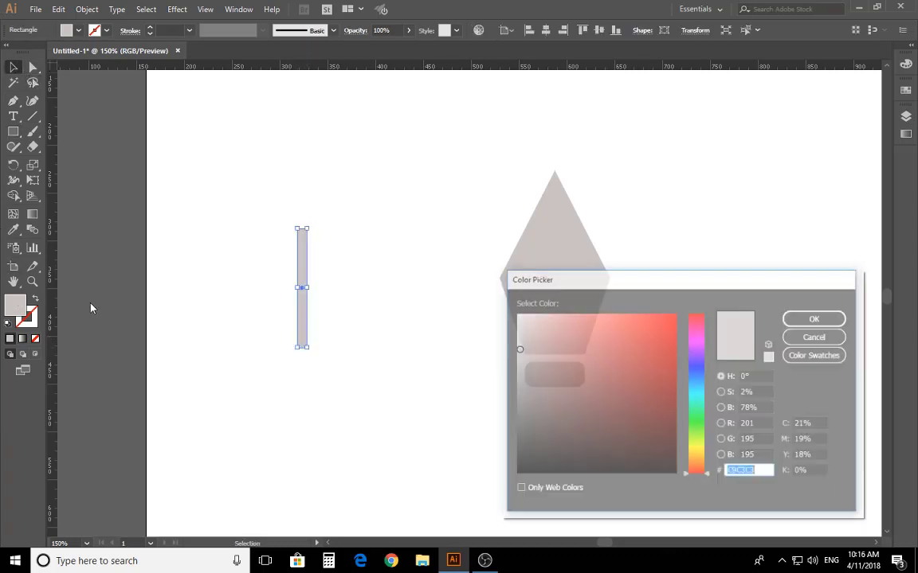
pyautogui.moveTo(532, 344); pyautogui.dragTo(504, 309)
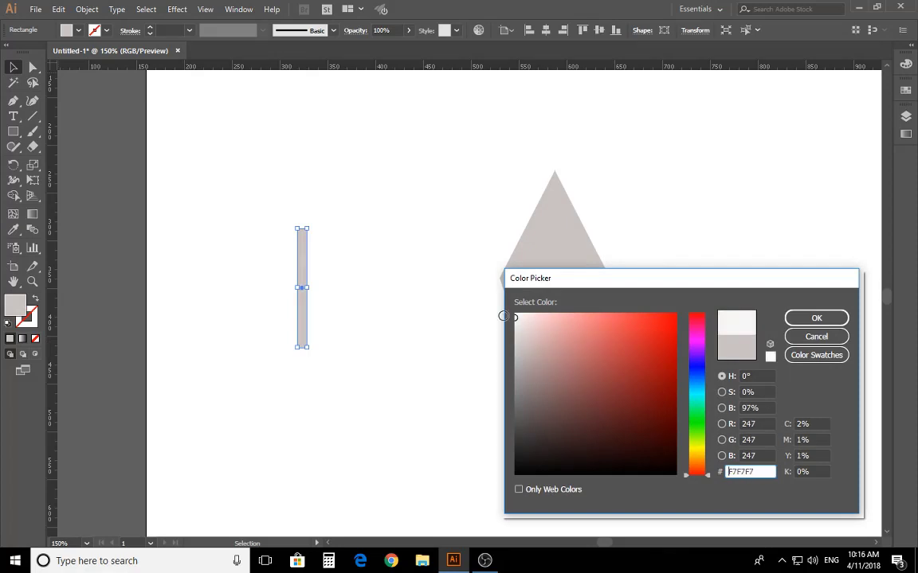
pyautogui.click(815, 319)
# Step: Move the white bar onto the nib's centre line and narrow it to about 4.5 px
pyautogui.moveTo(303, 321)
pyautogui.mouseDown()
pyautogui.moveTo(561, 255)
pyautogui.moveTo(561, 237)
pyautogui.moveTo(557, 259)
pyautogui.mouseUp()
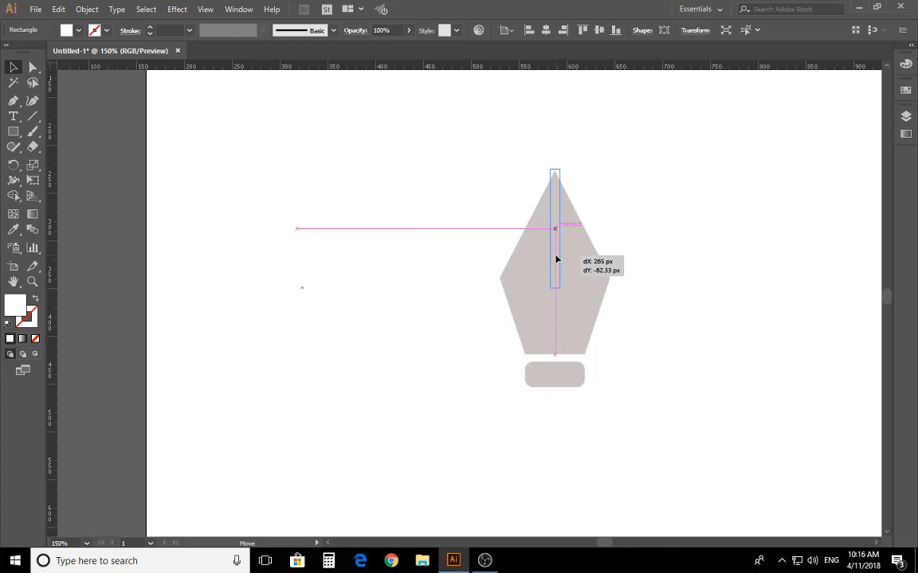
pyautogui.moveTo(556, 259); pyautogui.dragTo(556, 260)
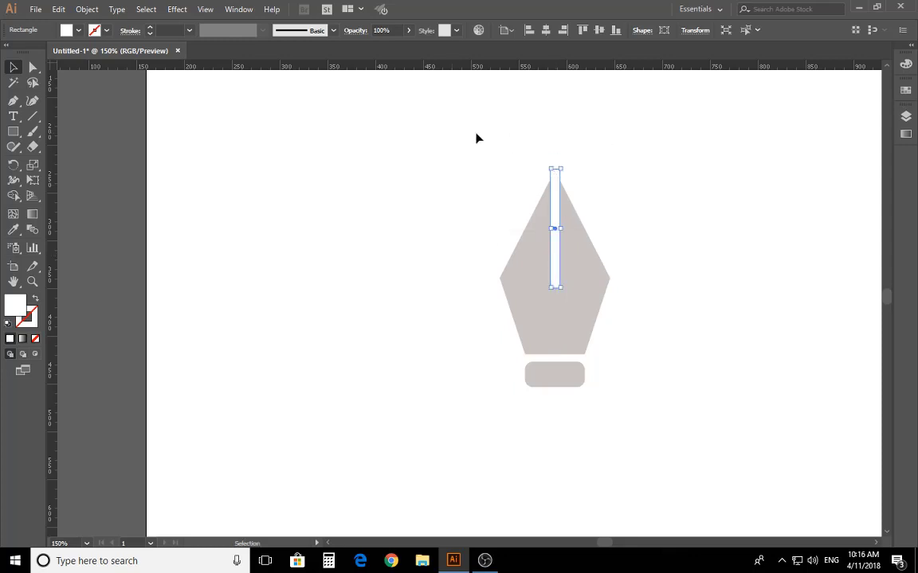
pyautogui.scroll(2, 555, 218)
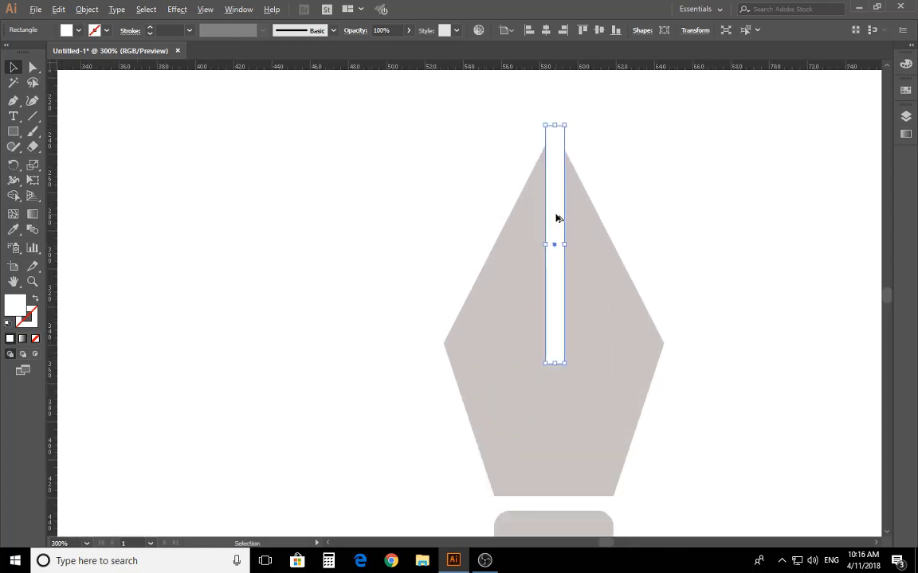
pyautogui.scroll(1, 556, 217)
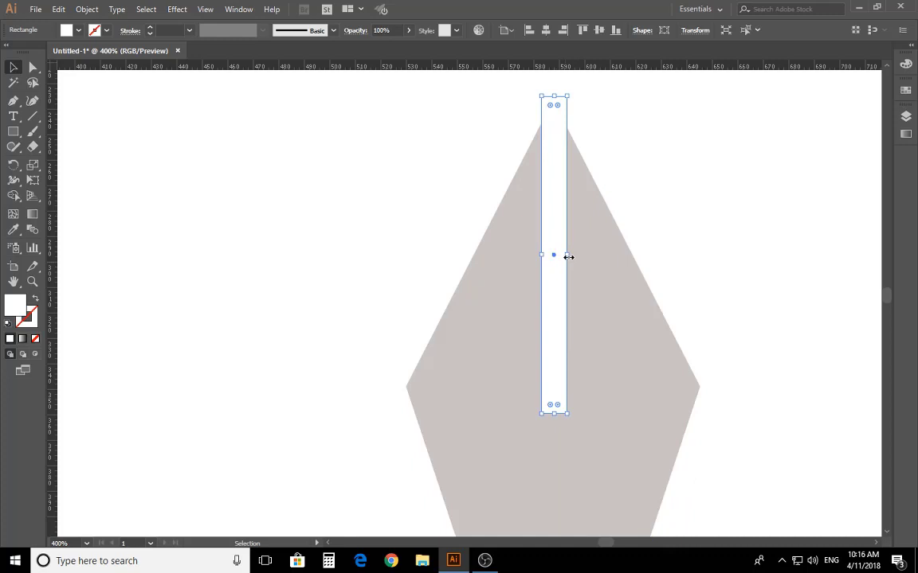
pyautogui.moveTo(568, 256)
pyautogui.mouseDown()
pyautogui.moveTo(561, 260)
pyautogui.moveTo(621, 254)
pyautogui.moveTo(570, 267)
pyautogui.moveTo(631, 262)
pyautogui.moveTo(556, 262)
pyautogui.moveTo(575, 272)
pyautogui.moveTo(559, 274)
pyautogui.mouseUp()
pyautogui.click(651, 207)
# Step: Centre the nib in view and marquee-select both nib halves
pyautogui.scroll(-1, 661, 209)
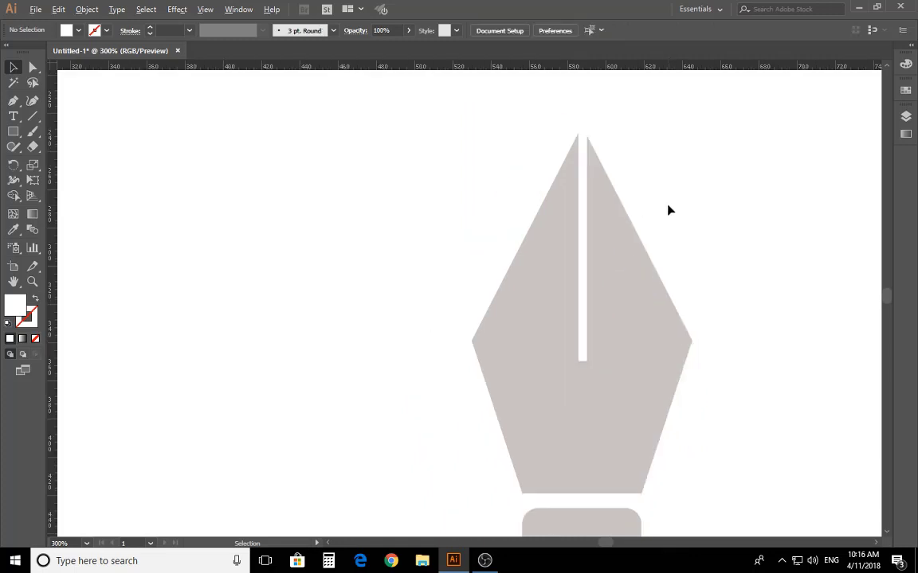
pyautogui.scroll(-1, 706, 182)
pyautogui.scroll(-2, 705, 182)
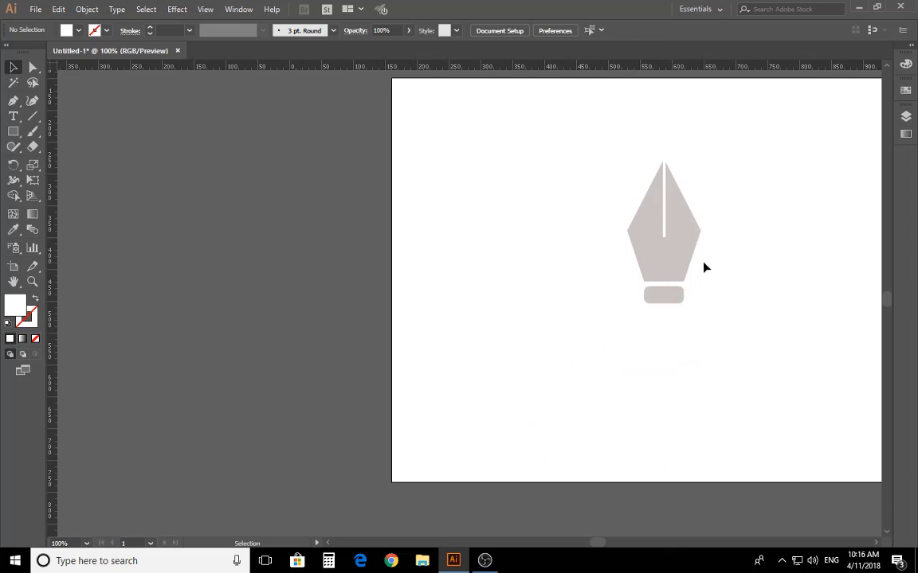
pyautogui.scroll(1, 699, 266)
pyautogui.moveTo(699, 316)
pyautogui.mouseDown()
pyautogui.moveTo(633, 349)
pyautogui.moveTo(426, 336)
pyautogui.mouseUp()
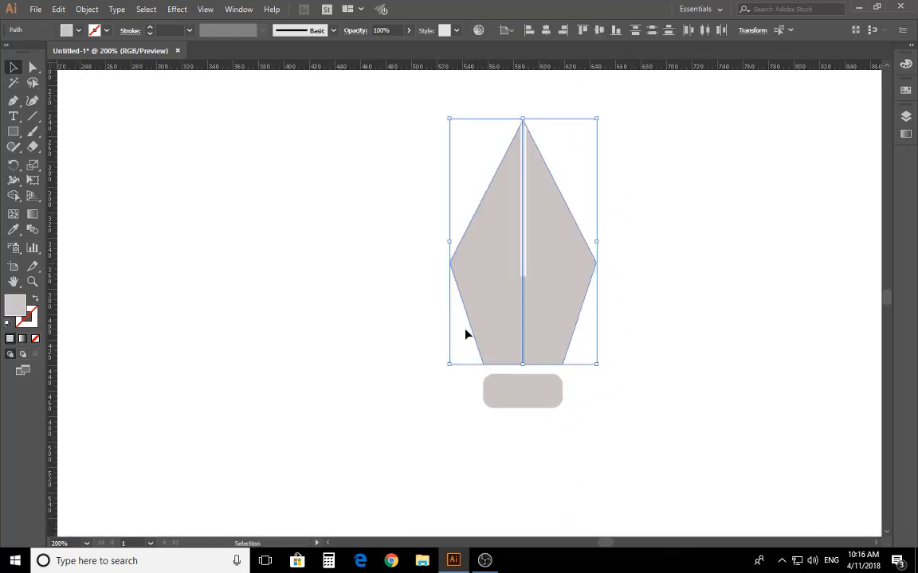
pyautogui.click(288, 273)
pyautogui.moveTo(591, 337); pyautogui.dragTo(454, 342)
# Step: Unite the two halves with Pathfinder, verify the merged shape, and close the panel
pyautogui.click(239, 9)
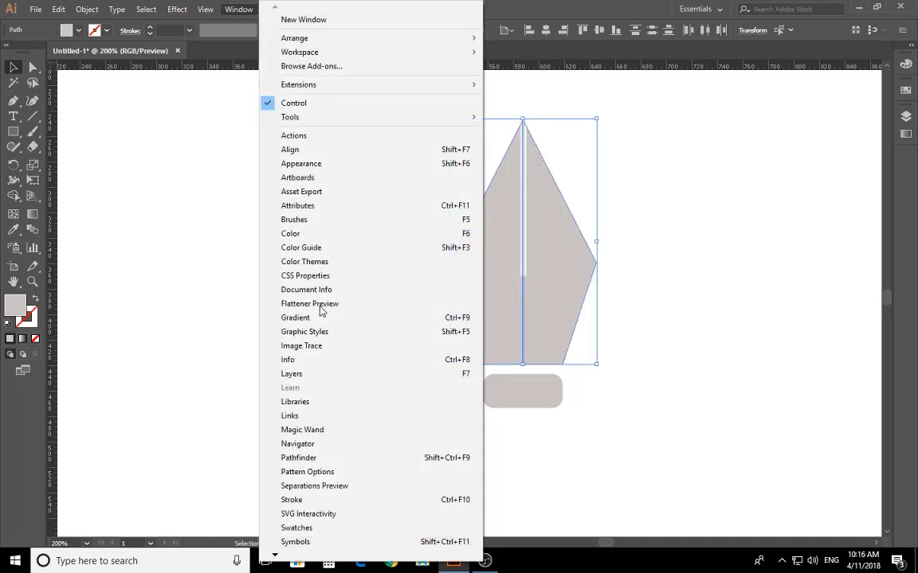
pyautogui.click(322, 460)
pyautogui.moveTo(669, 102); pyautogui.dragTo(778, 106)
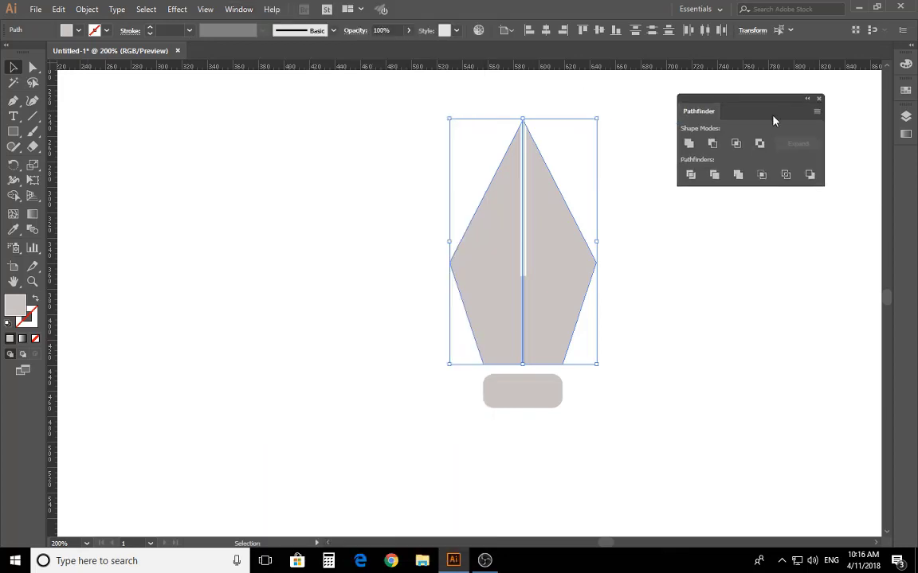
pyautogui.click(689, 145)
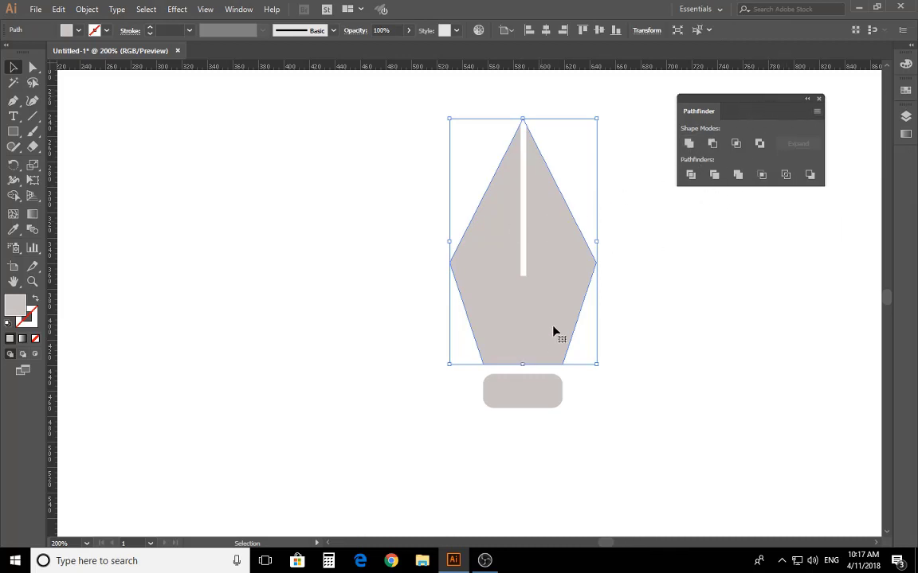
pyautogui.moveTo(557, 339); pyautogui.dragTo(359, 307)
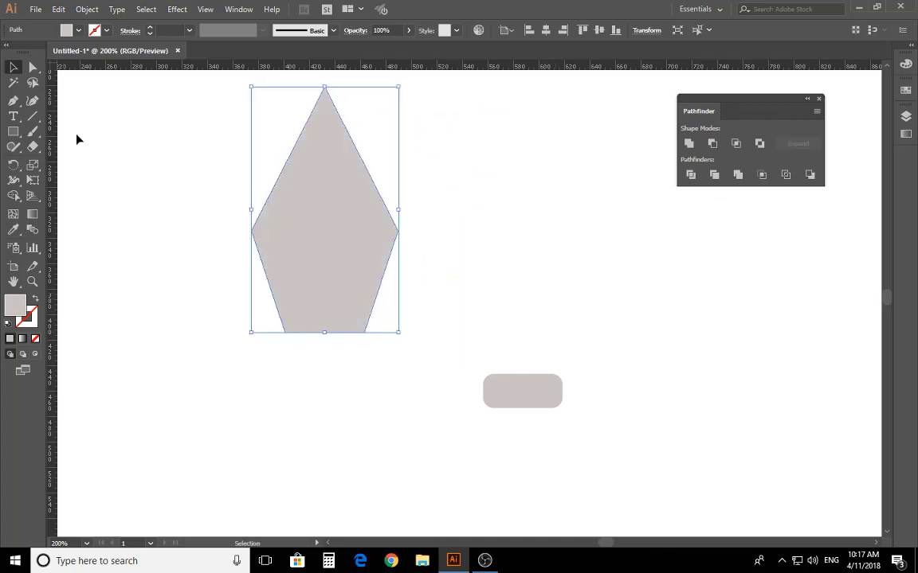
pyautogui.hotkey('ctrl', 'z')
pyautogui.click(653, 231)
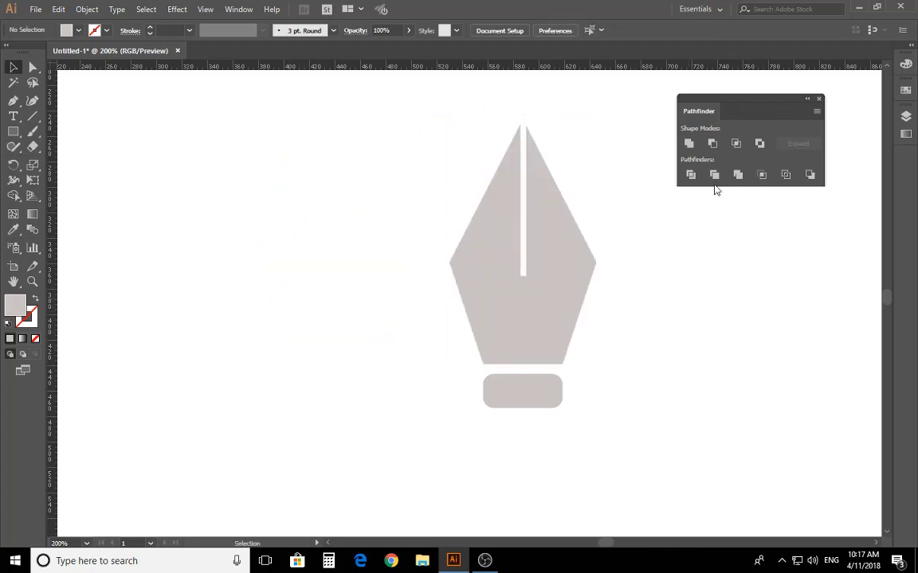
pyautogui.click(819, 101)
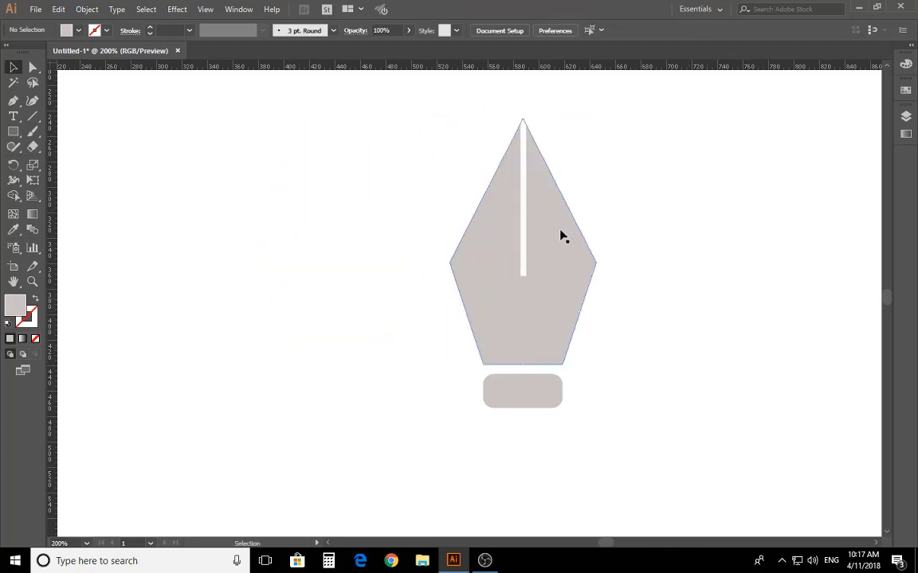
# Step: Select the nib together with the white slit to inspect them
pyautogui.click(528, 226)
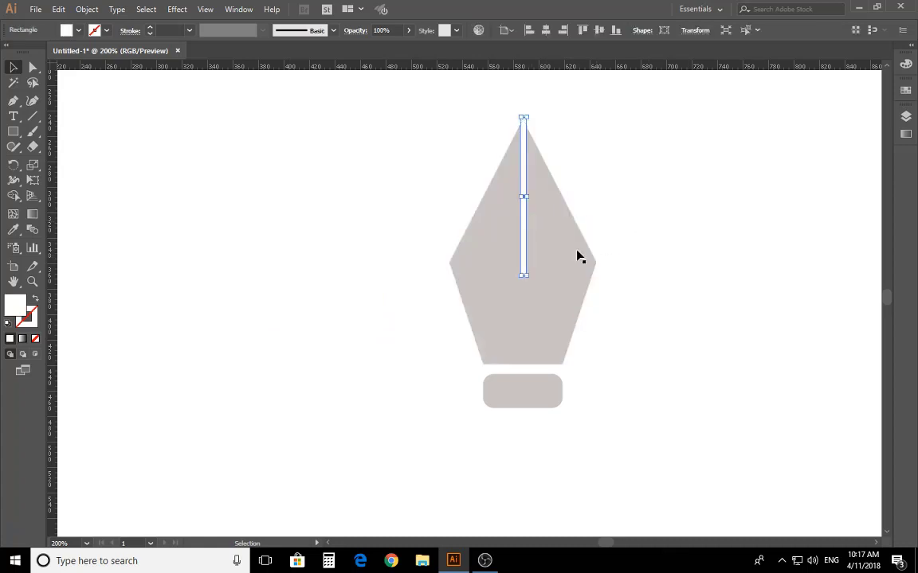
pyautogui.moveTo(619, 165)
pyautogui.mouseDown()
pyautogui.moveTo(494, 237)
pyautogui.moveTo(462, 272)
pyautogui.mouseUp()
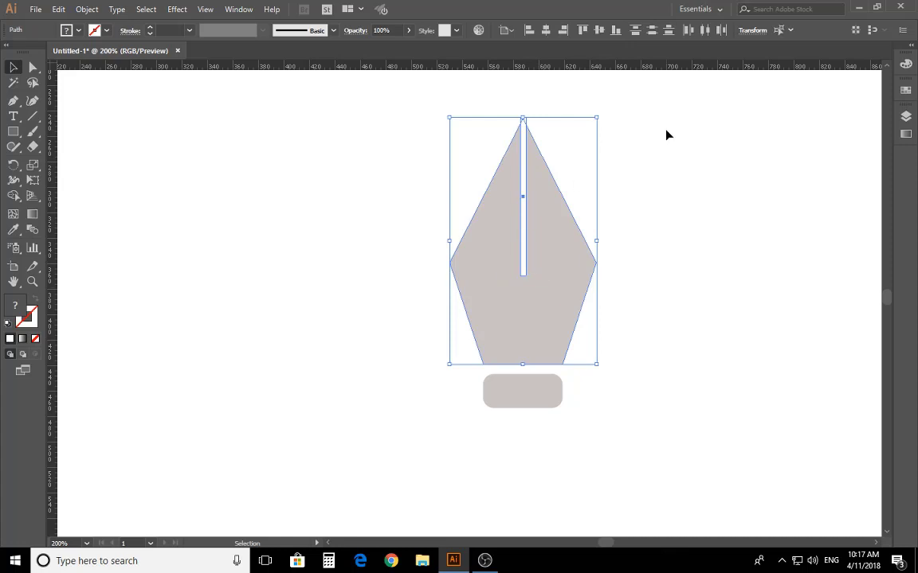
pyautogui.moveTo(633, 135); pyautogui.dragTo(465, 262)
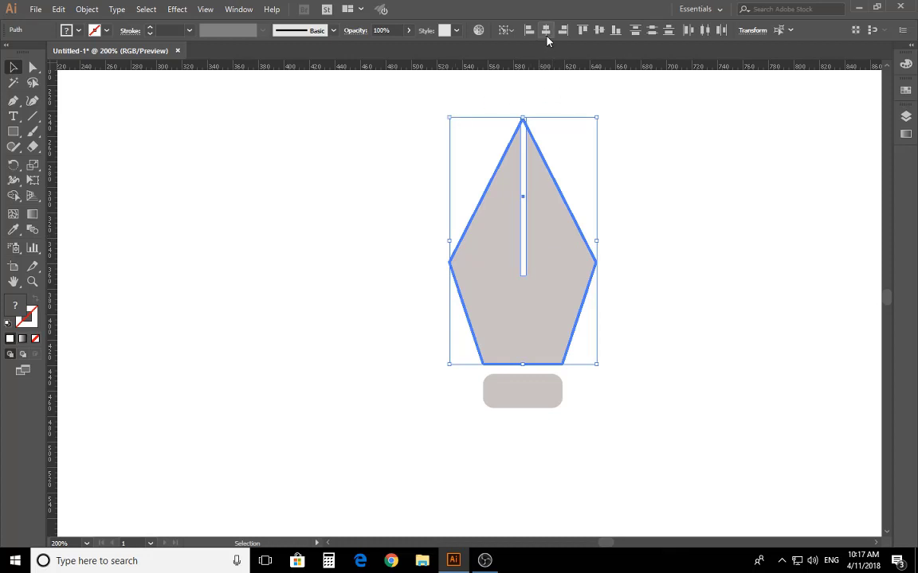
pyautogui.click(621, 220)
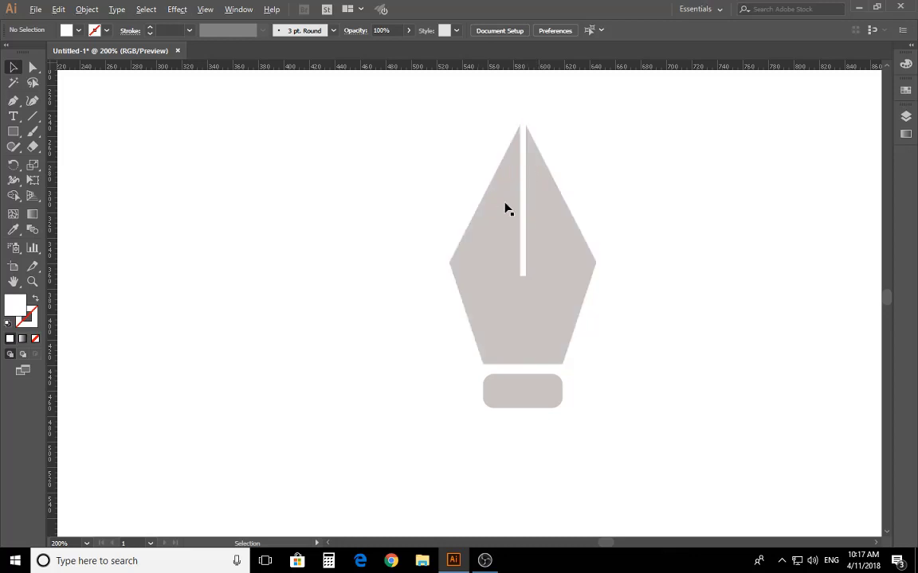
# Step: Narrow the white slit to about 2 px wide and recentre the view
pyautogui.scroll(1, 539, 231)
pyautogui.scroll(1, 537, 230)
pyautogui.scroll(1, 538, 231)
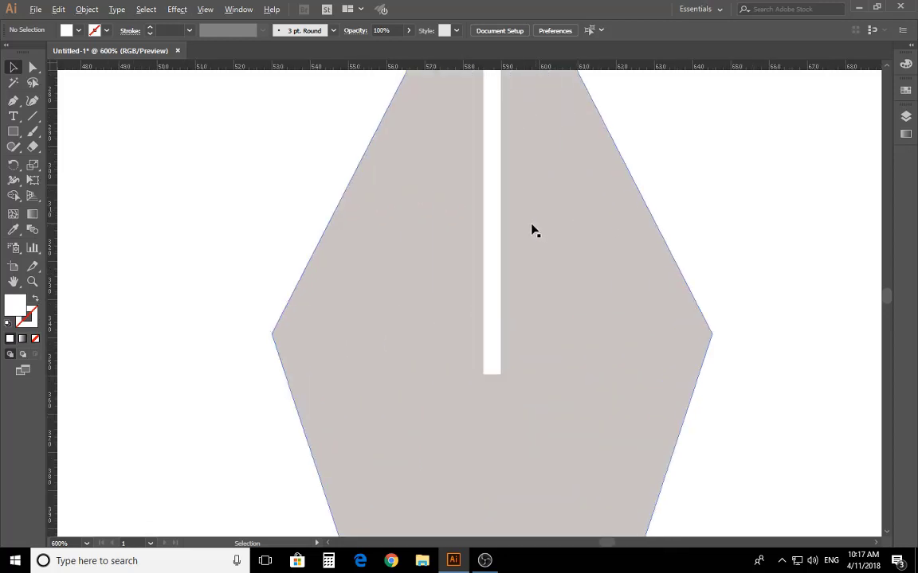
pyautogui.click(496, 252)
pyautogui.moveTo(500, 136); pyautogui.dragTo(497, 138)
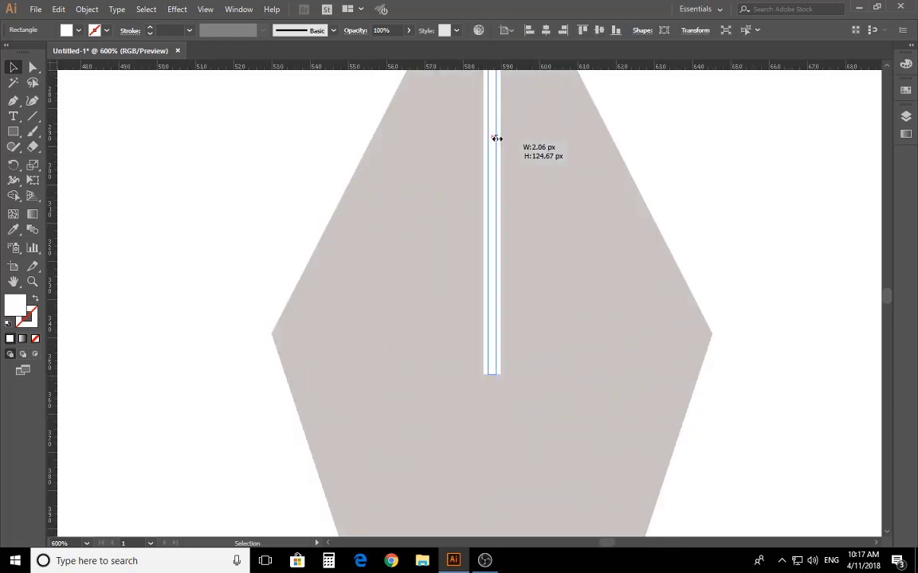
pyautogui.click(690, 147)
pyautogui.scroll(-3, 613, 185)
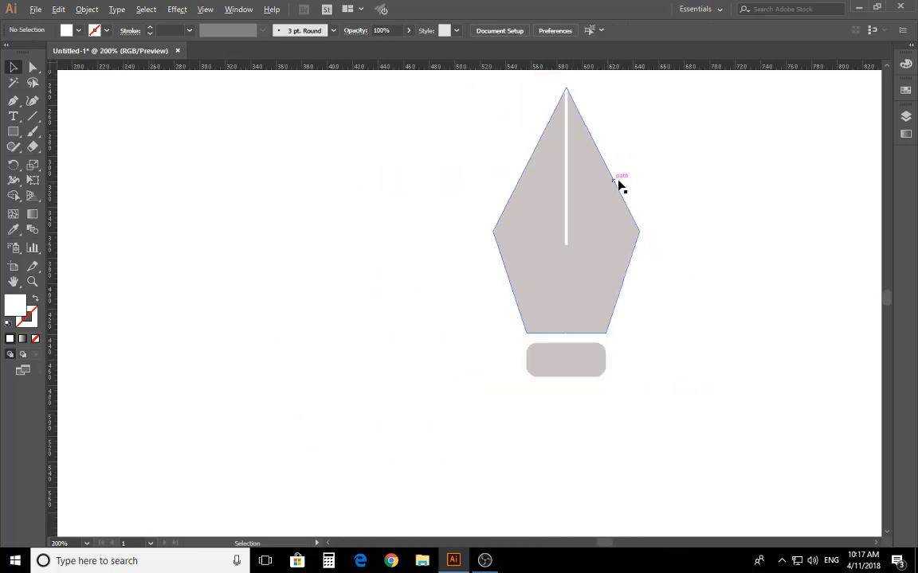
pyautogui.moveTo(602, 227); pyautogui.dragTo(573, 250)
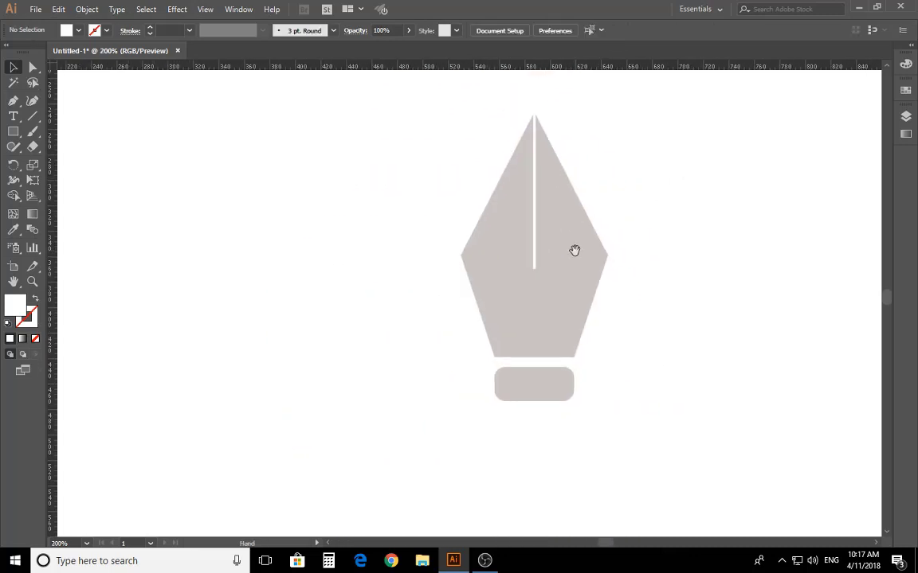
# Step: Draw a white circle with the Ellipse tool at the slit's lower end
pyautogui.rightClick(13, 131)
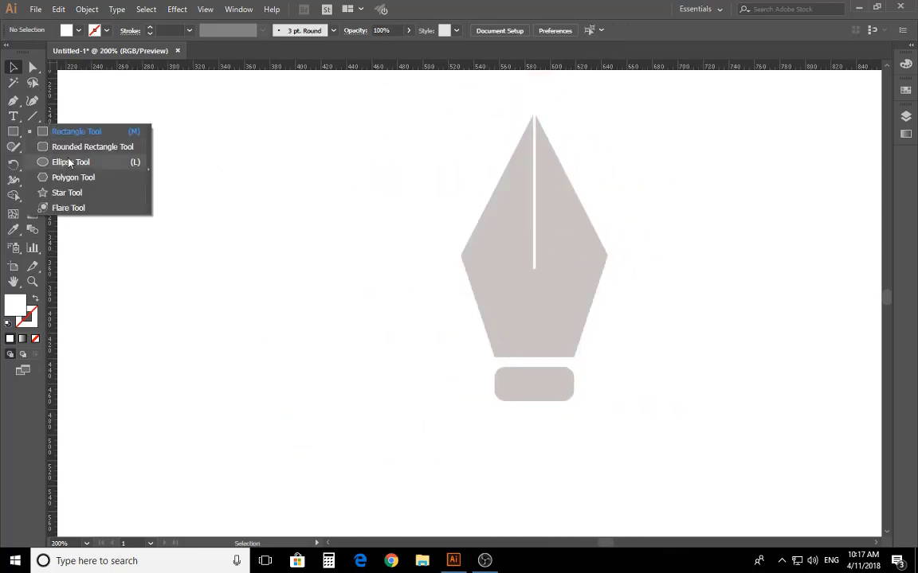
pyautogui.click(75, 163)
pyautogui.moveTo(291, 302)
pyautogui.mouseDown()
pyautogui.moveTo(307, 316)
pyautogui.moveTo(534, 285)
pyautogui.moveTo(534, 273)
pyautogui.mouseUp()
pyautogui.click(14, 67)
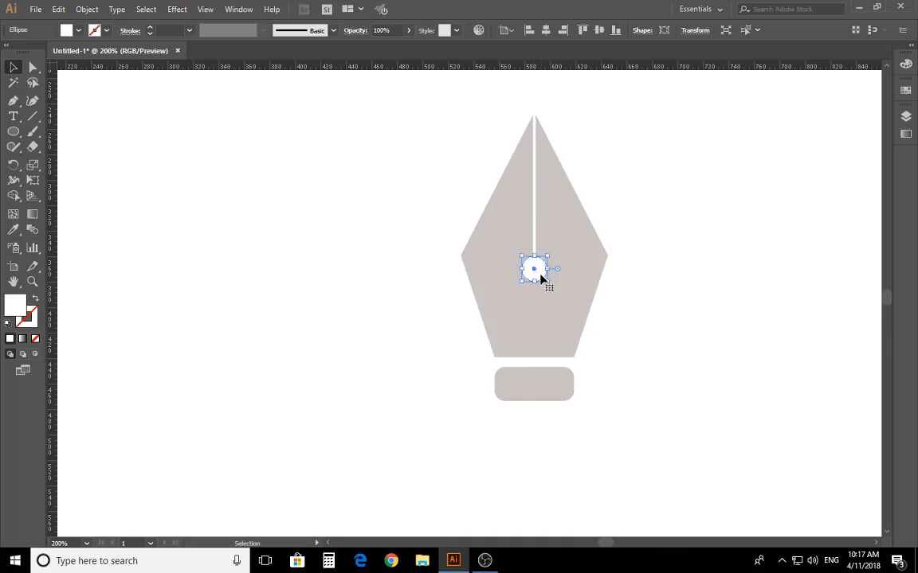
pyautogui.click(672, 191)
pyautogui.scroll(2, 557, 281)
pyautogui.scroll(2, 549, 272)
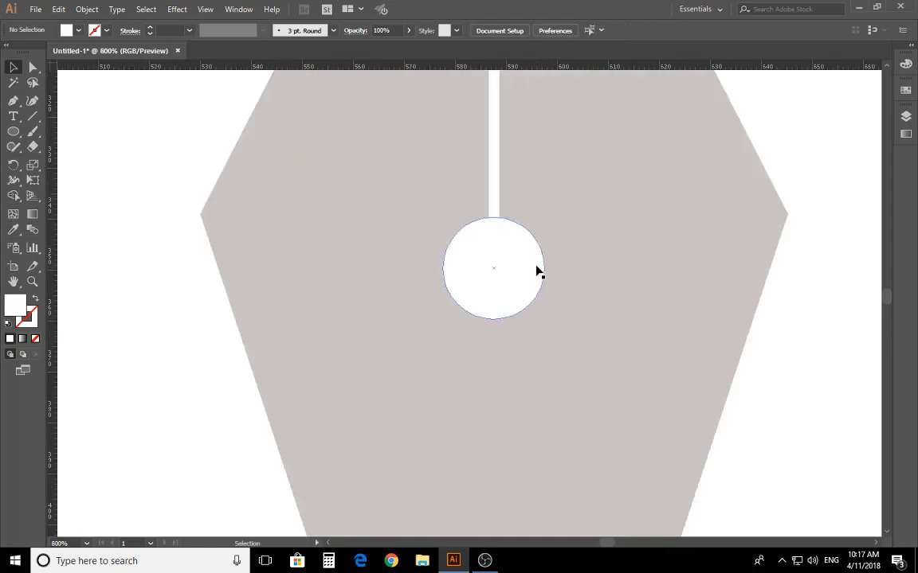
# Step: Shrink the circle around its centre to about 8.83 px
pyautogui.click(537, 272)
pyautogui.moveTo(545, 218); pyautogui.dragTo(525, 237)
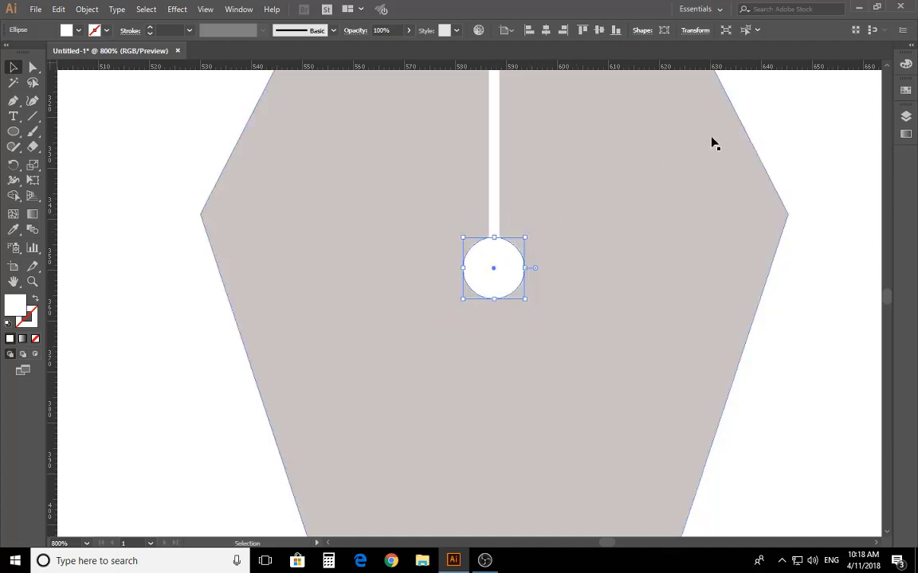
pyautogui.click(786, 135)
pyautogui.scroll(-2, 607, 218)
pyautogui.scroll(-2, 608, 219)
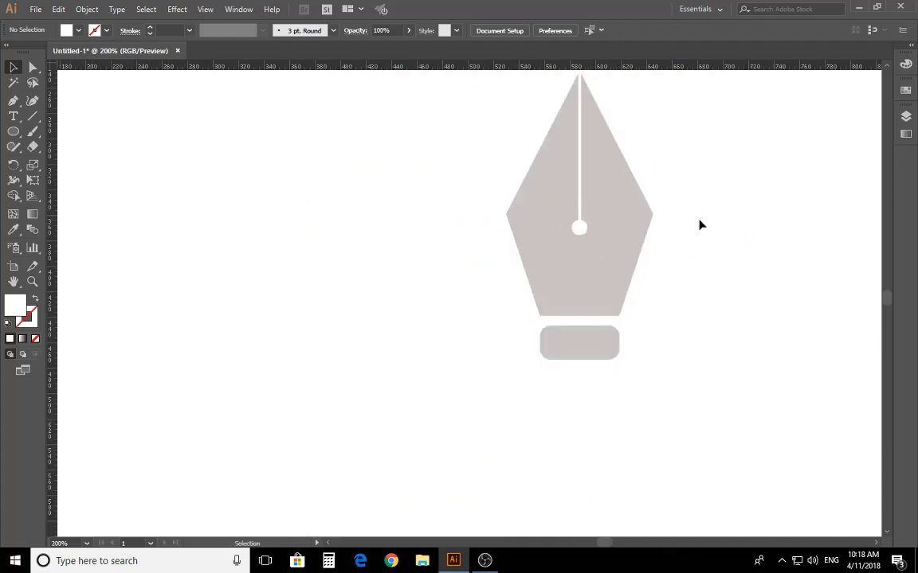
pyautogui.scroll(3, 700, 223)
pyautogui.scroll(2, 693, 239)
pyautogui.scroll(5, 589, 330)
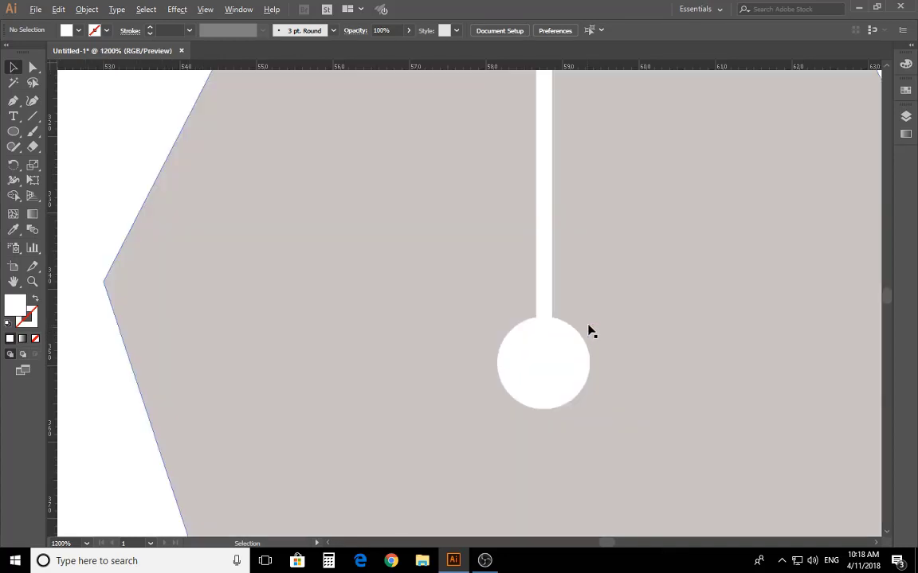
pyautogui.click(563, 356)
pyautogui.moveTo(591, 318); pyautogui.dragTo(582, 329)
pyautogui.scroll(-5, 594, 331)
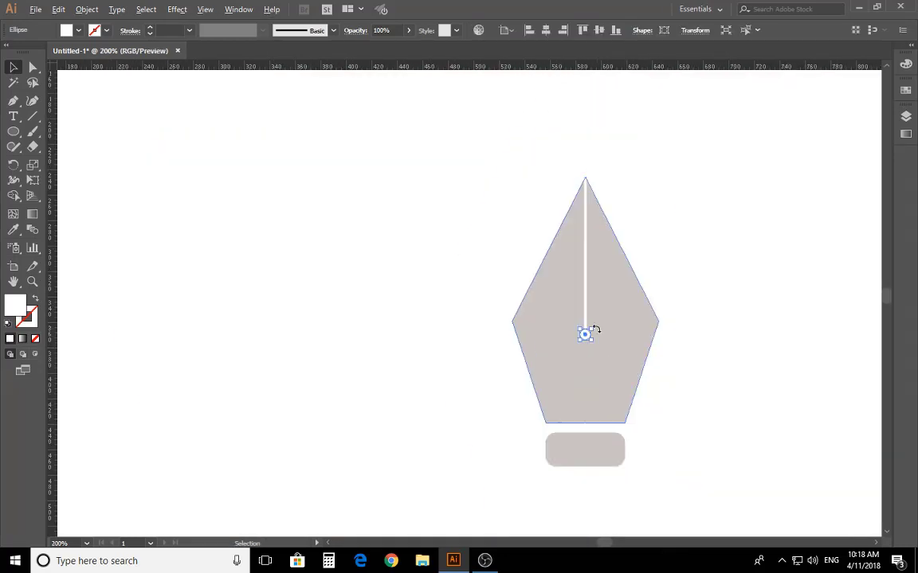
pyautogui.click(459, 281)
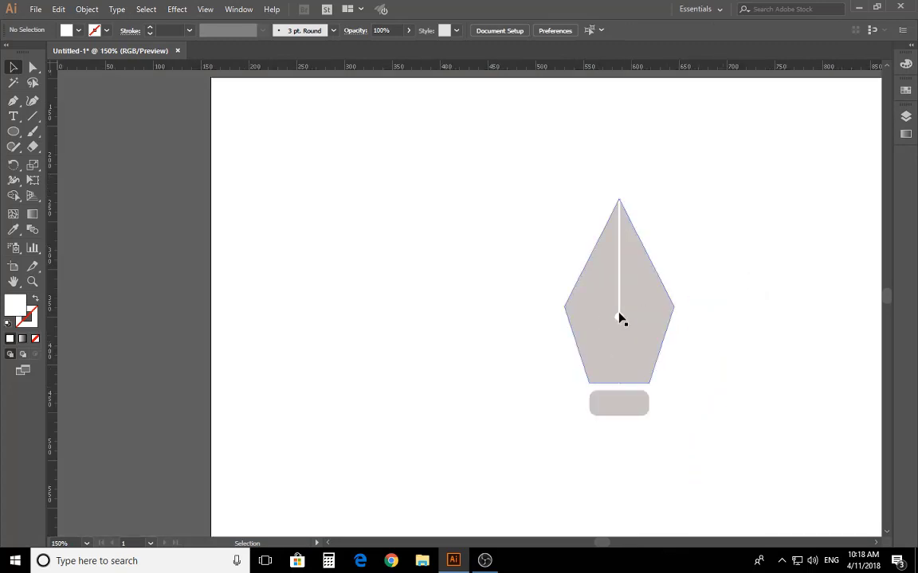
# Step: Refine the circle to about 7.85 px and view the whole nib icon
pyautogui.scroll(2, 641, 323)
pyautogui.scroll(2, 641, 323)
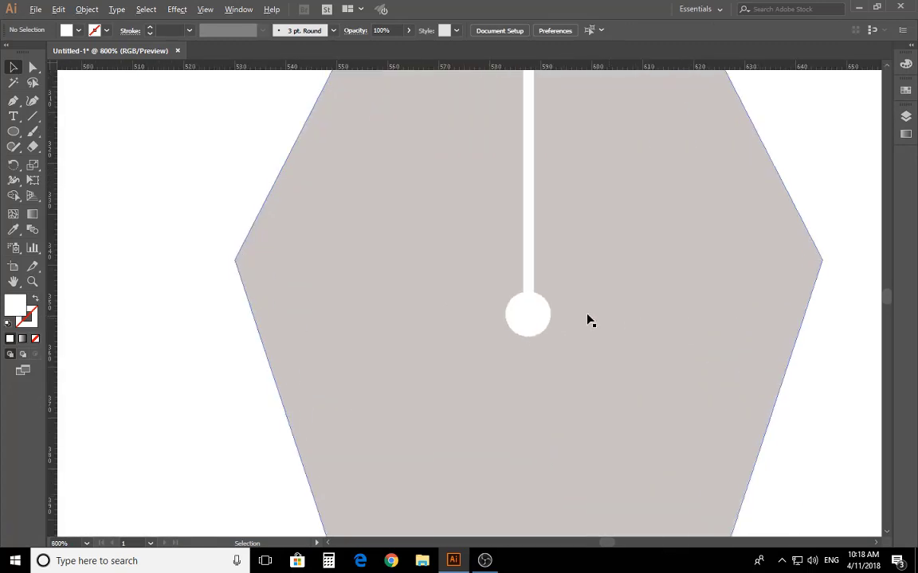
pyautogui.click(527, 316)
pyautogui.moveTo(549, 292); pyautogui.dragTo(547, 295)
pyautogui.click(803, 162)
pyautogui.scroll(-3, 693, 240)
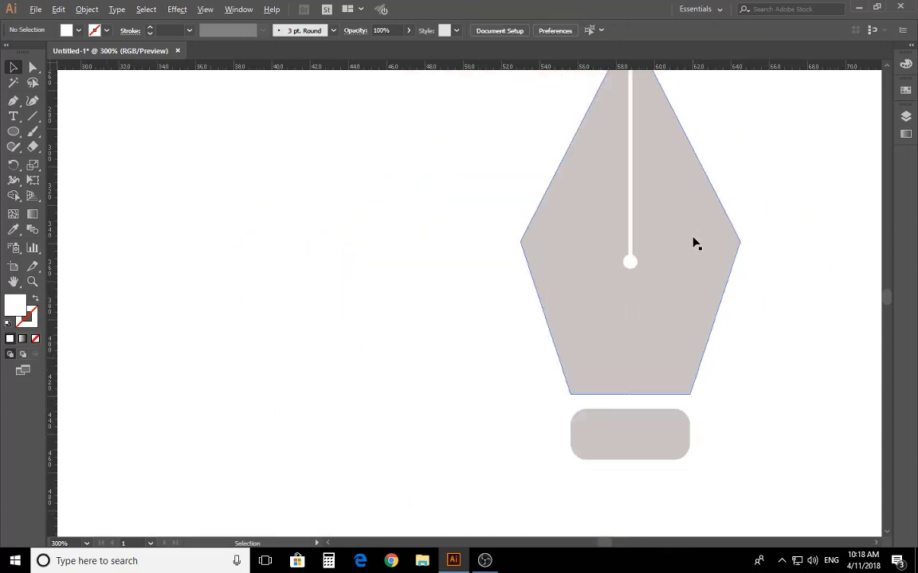
pyautogui.scroll(-2, 697, 243)
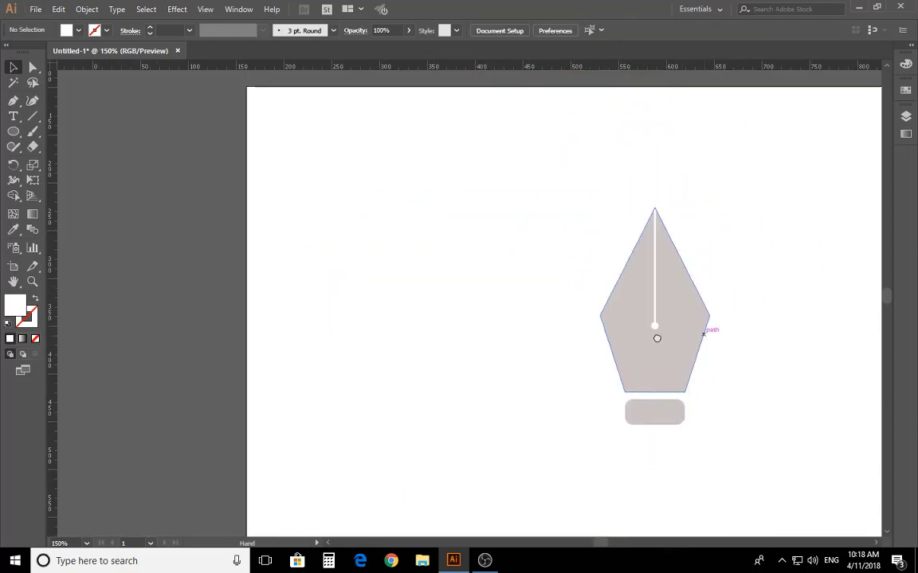
pyautogui.moveTo(705, 327); pyautogui.dragTo(567, 317)
# Step: Marquee-select the pen-nib artwork and drag it onto the pasteboard right of the artboard
pyautogui.moveTo(594, 150); pyautogui.dragTo(405, 409)
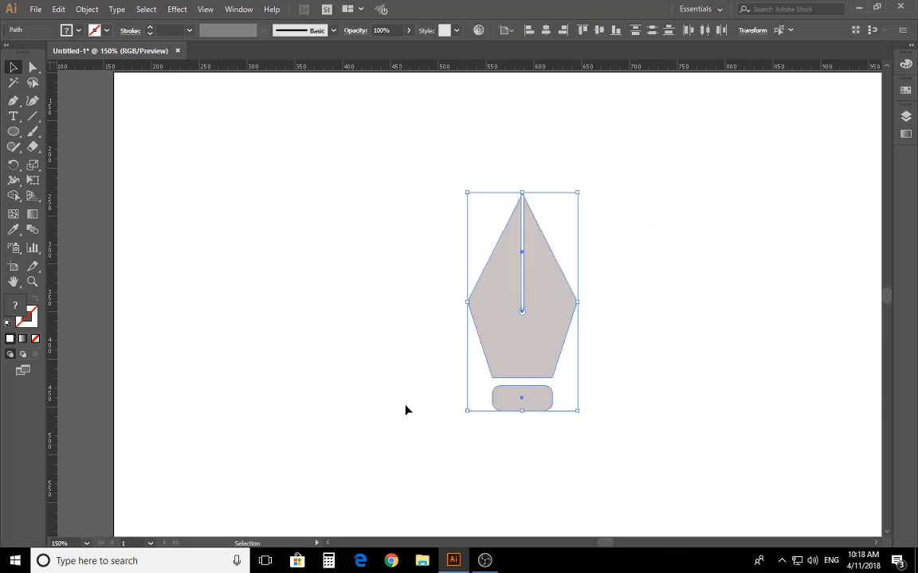
pyautogui.moveTo(533, 365)
pyautogui.mouseDown()
pyautogui.moveTo(673, 359)
pyautogui.moveTo(768, 405)
pyautogui.mouseUp()
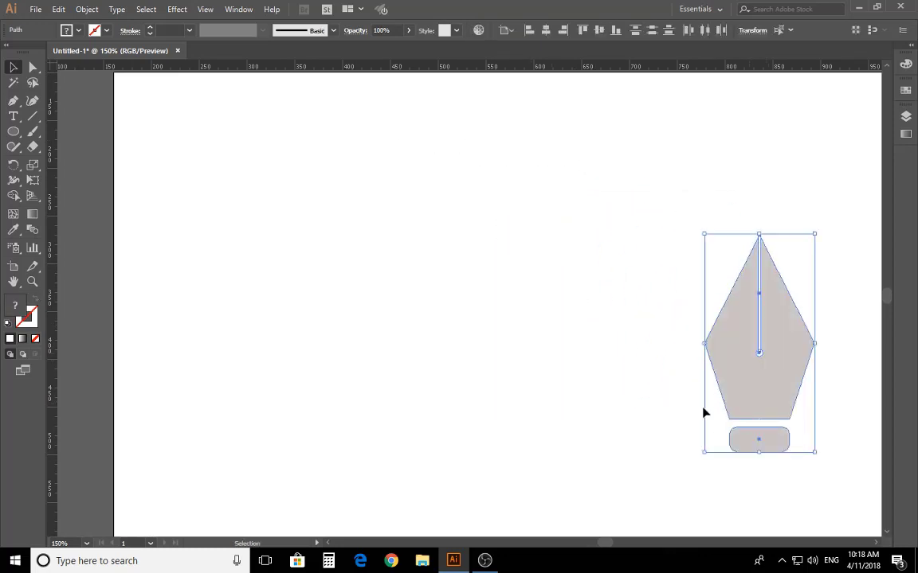
pyautogui.click(537, 338)
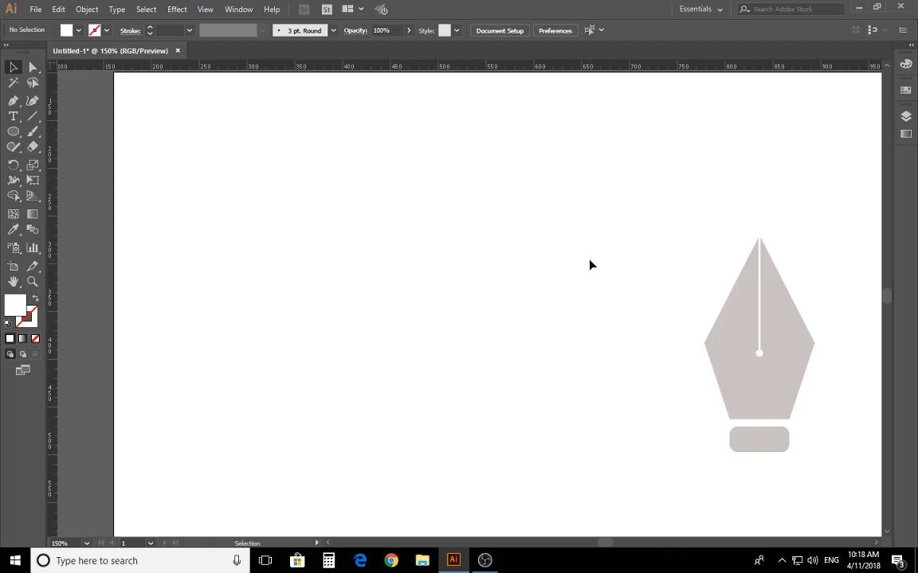
pyautogui.scroll(-1, 591, 265)
pyautogui.moveTo(587, 266); pyautogui.dragTo(473, 269)
pyautogui.moveTo(467, 234); pyautogui.dragTo(588, 404)
pyautogui.moveTo(517, 348); pyautogui.dragTo(741, 297)
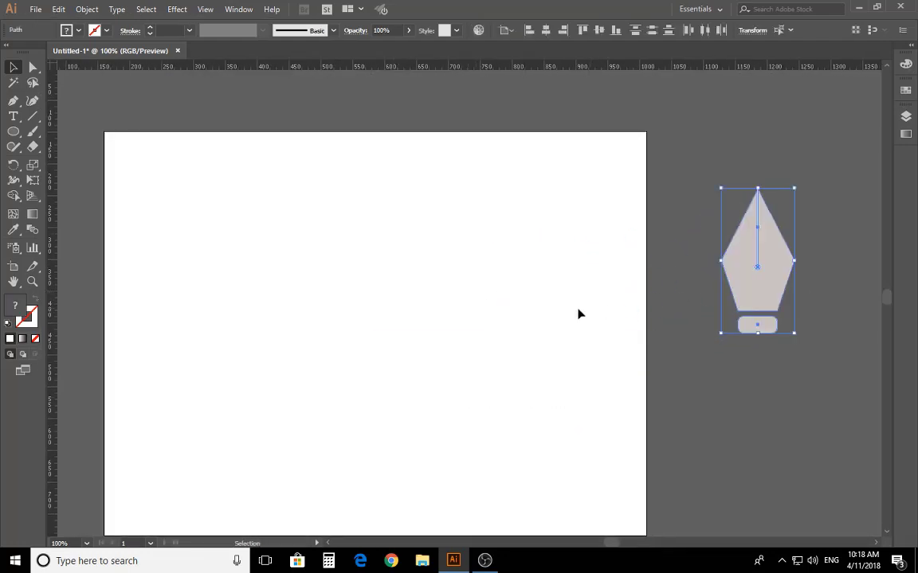
pyautogui.click(516, 305)
pyautogui.scroll(1, 364, 323)
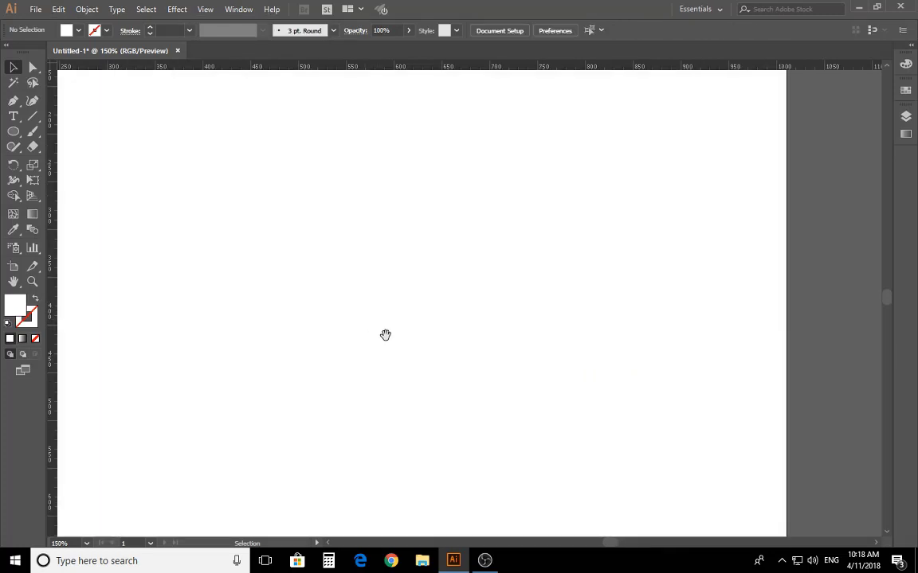
pyautogui.moveTo(384, 334); pyautogui.dragTo(472, 351)
pyautogui.scroll(-1, 466, 347)
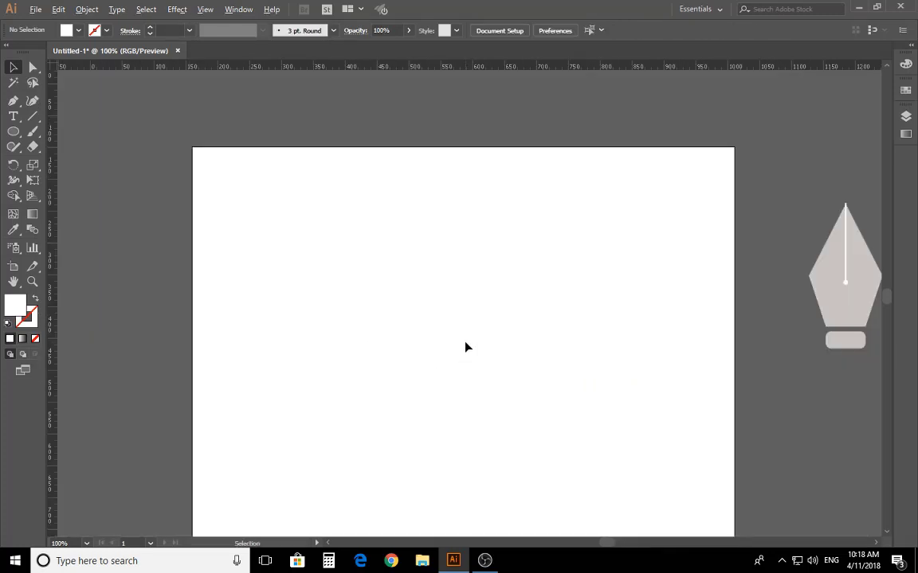
pyautogui.click(14, 132)
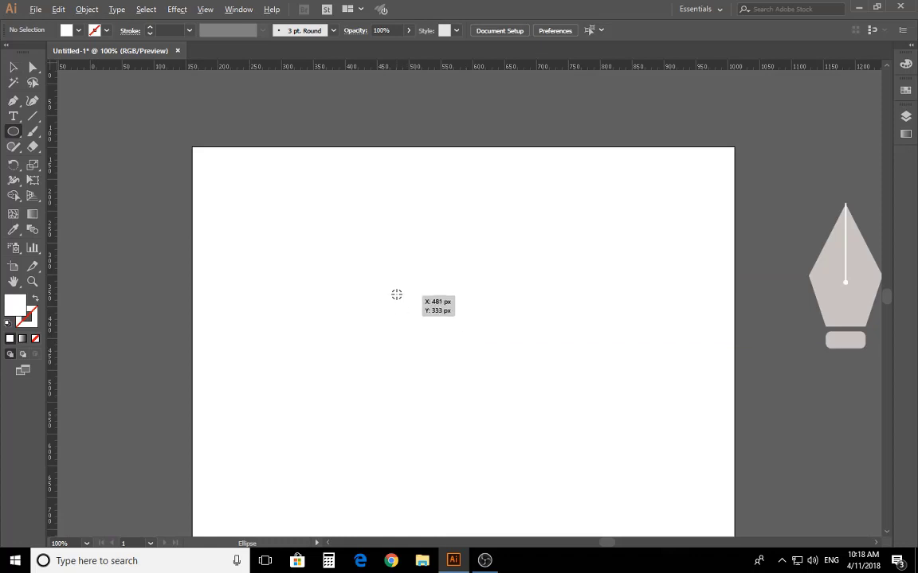
# Step: Draw a large circle on the artboard with the Ellipse tool
pyautogui.rightClick(19, 135)
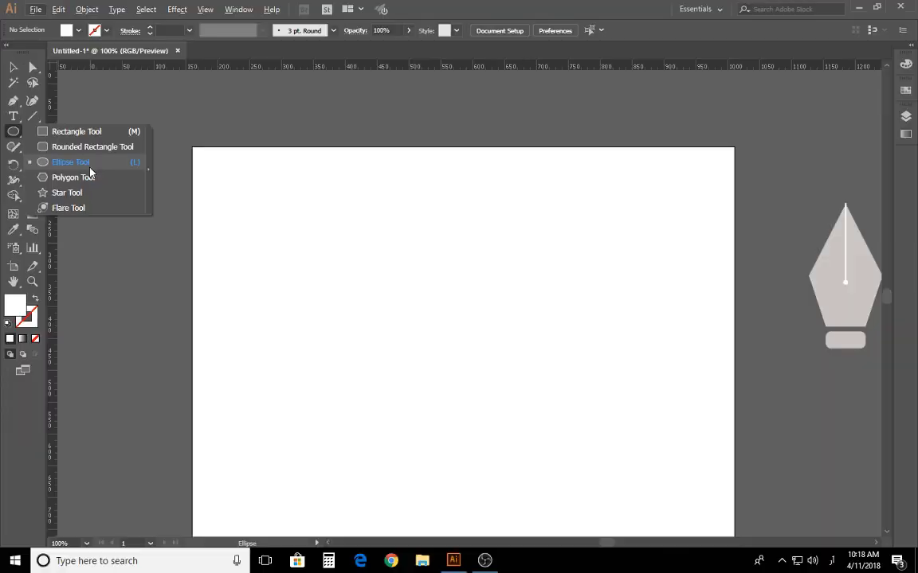
pyautogui.click(117, 164)
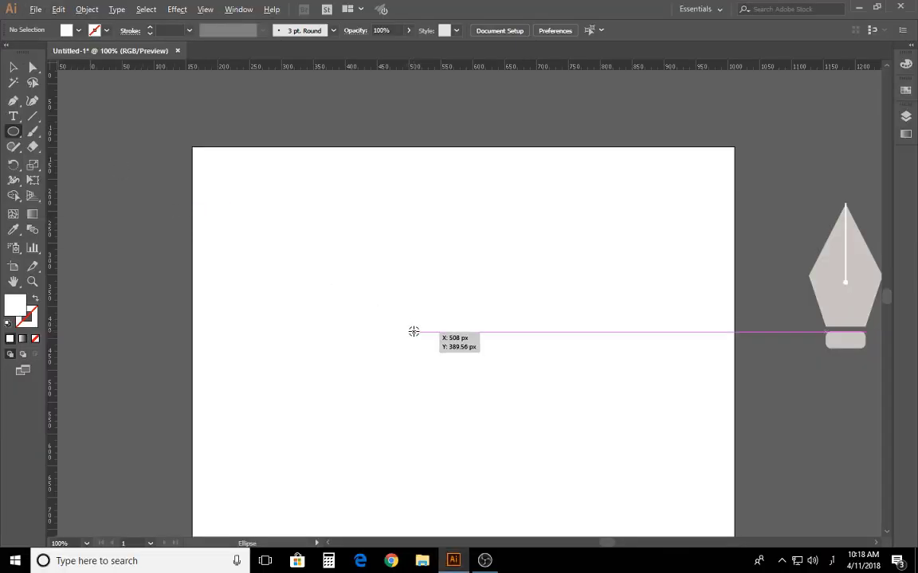
pyautogui.moveTo(402, 310); pyautogui.dragTo(532, 407)
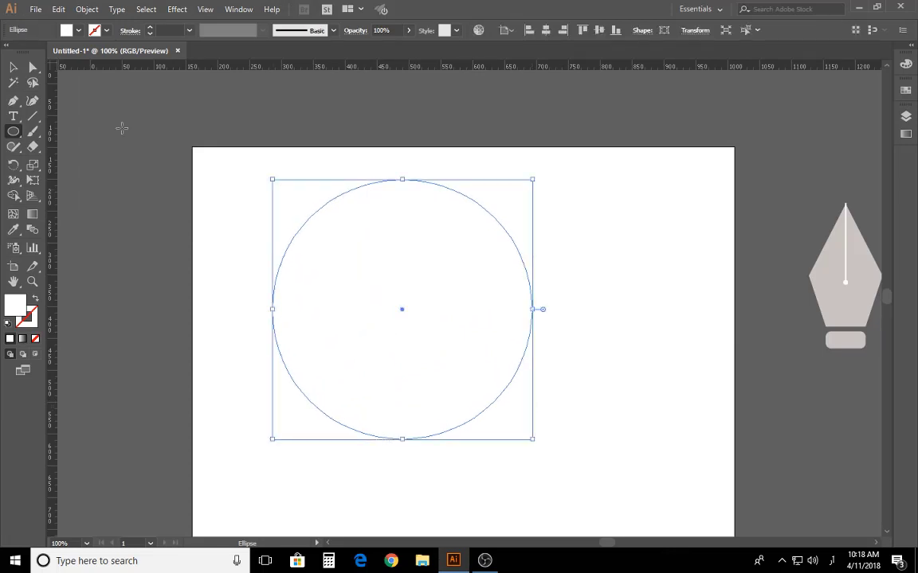
pyautogui.click(15, 67)
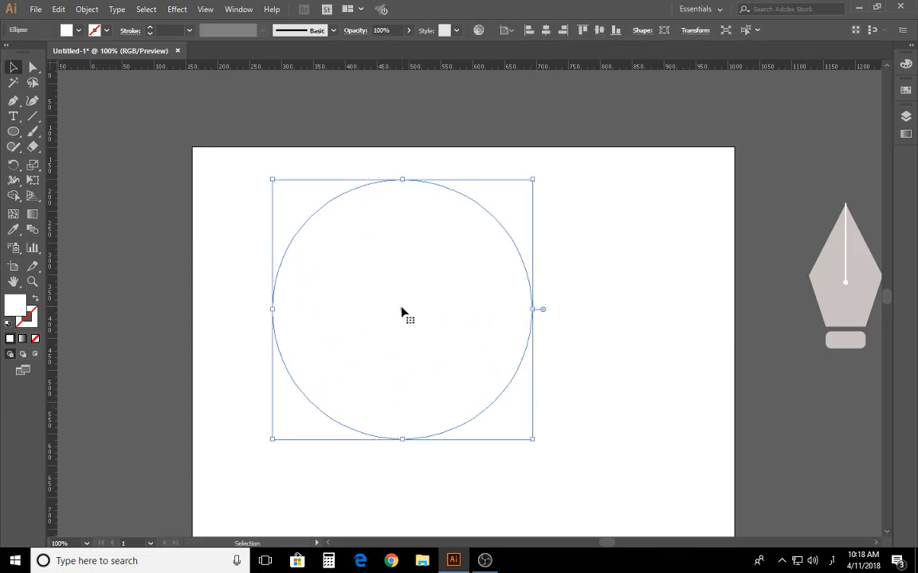
pyautogui.moveTo(402, 311); pyautogui.dragTo(458, 350)
pyautogui.scroll(-1, 508, 322)
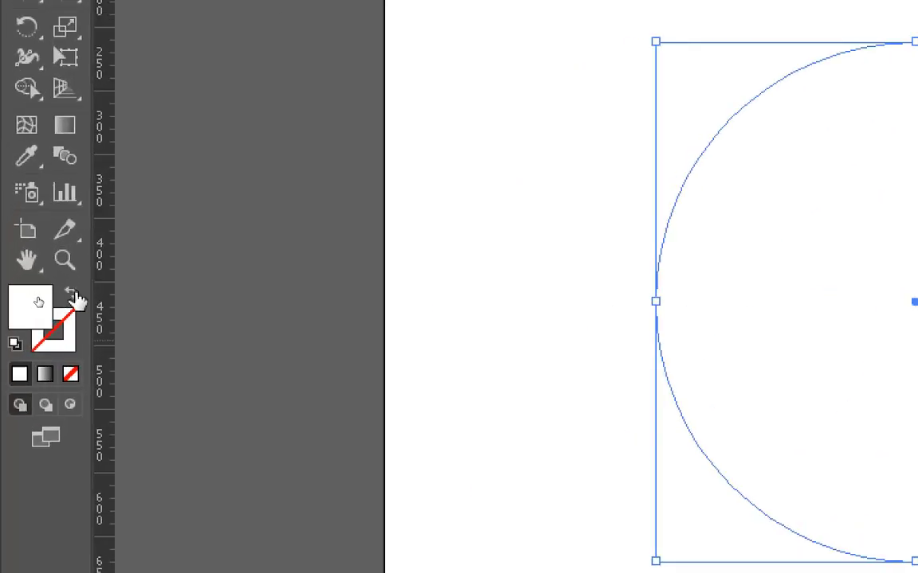
# Step: Give the circle the nib's light grey as its stroke, with no fill
pyautogui.click(35, 299)
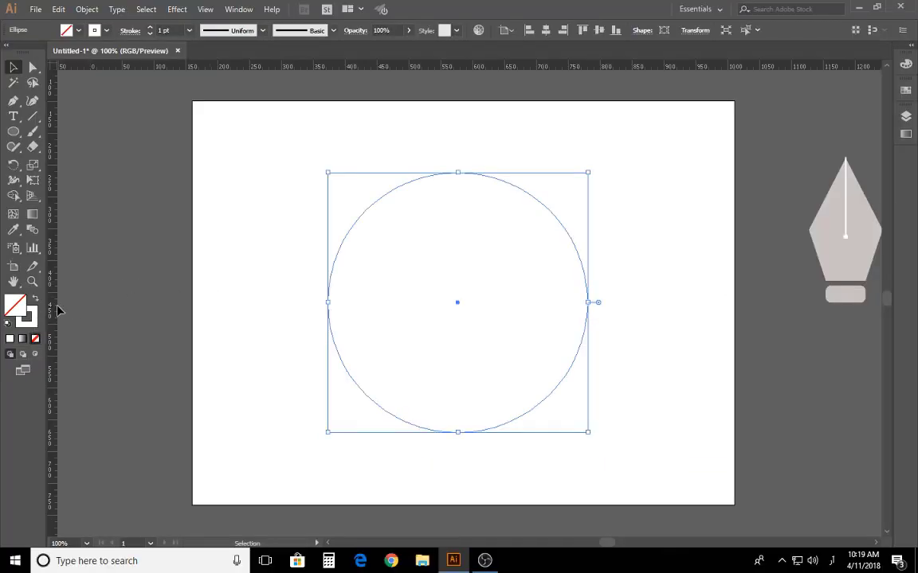
pyautogui.doubleClick(28, 321)
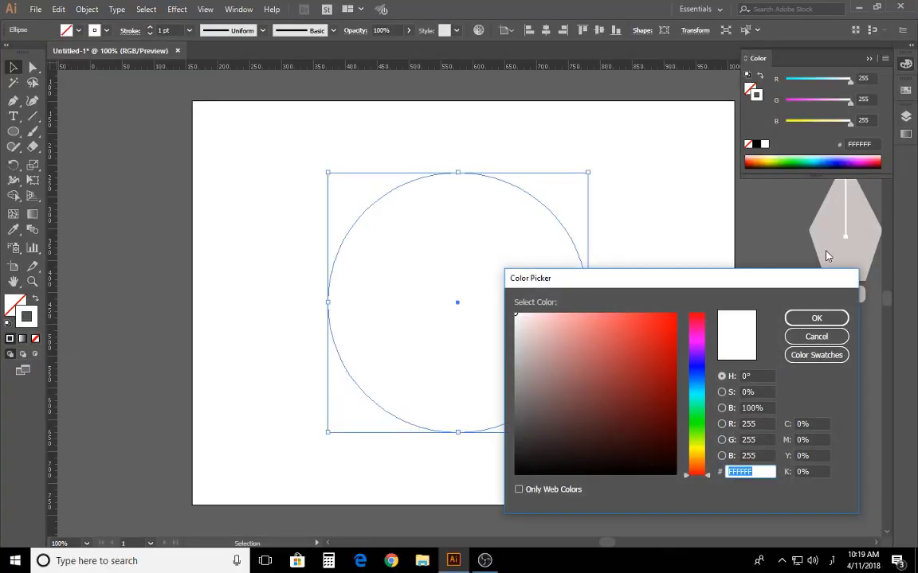
pyautogui.click(816, 336)
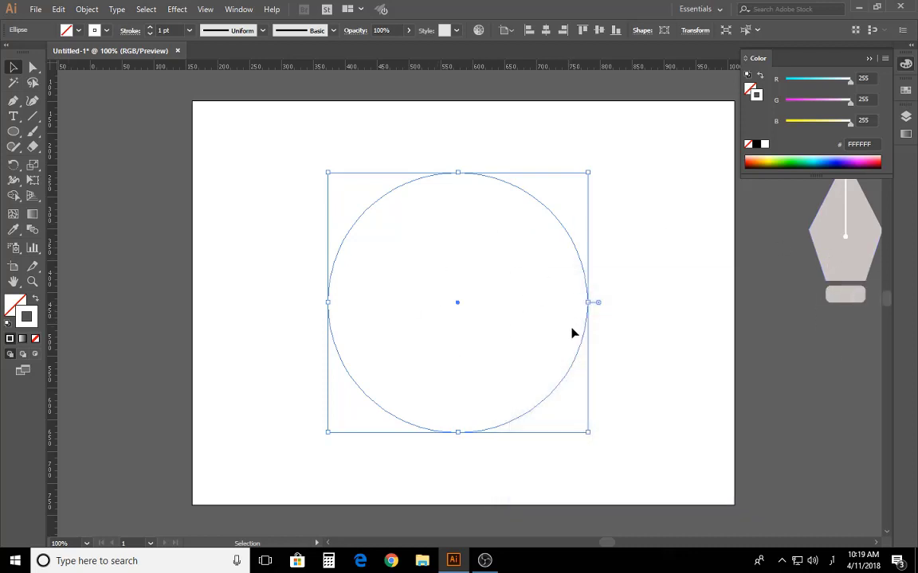
pyautogui.press('i')
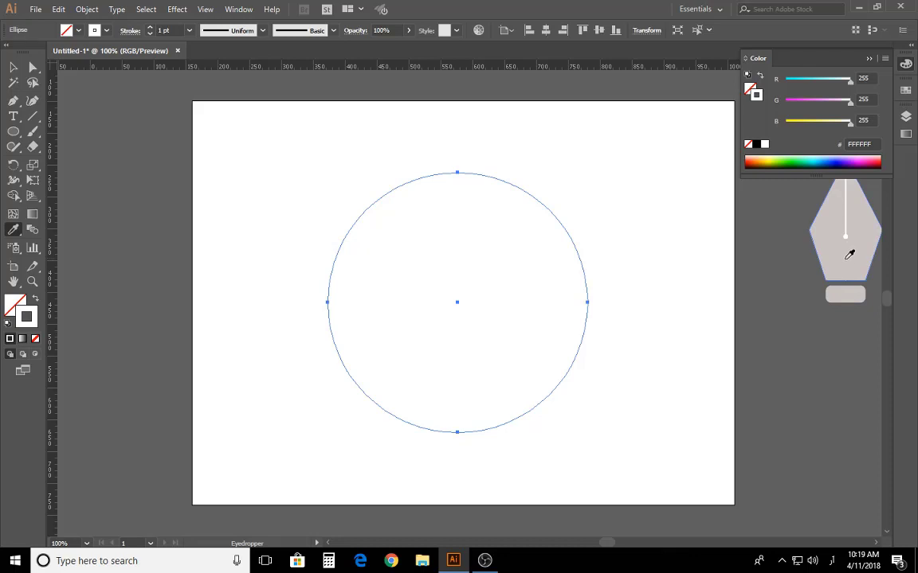
pyautogui.click(848, 256)
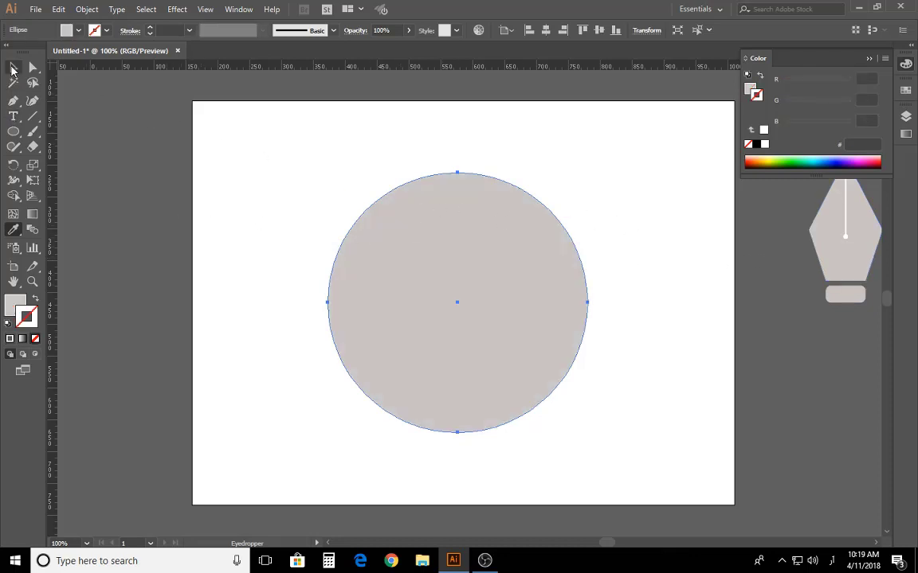
pyautogui.click(13, 70)
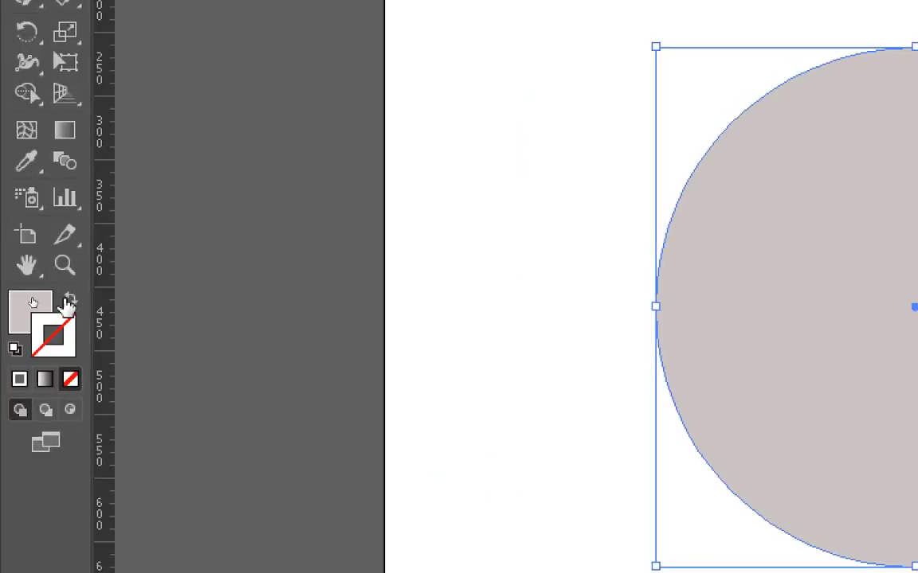
pyautogui.click(34, 299)
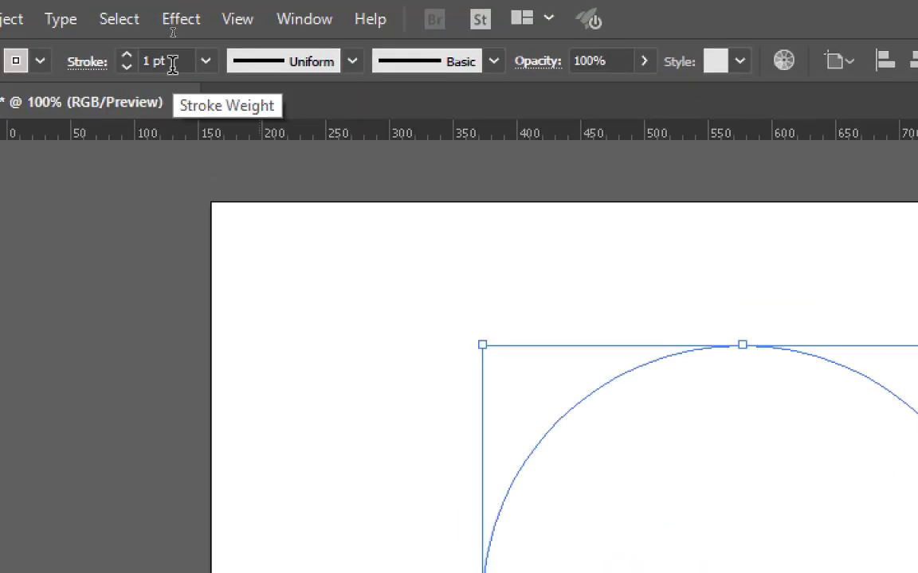
# Step: Raise the circle's stroke weight to 14 pt
pyautogui.scroll(2, 172, 63)
pyautogui.scroll(2, 172, 64)
pyautogui.scroll(3, 172, 64)
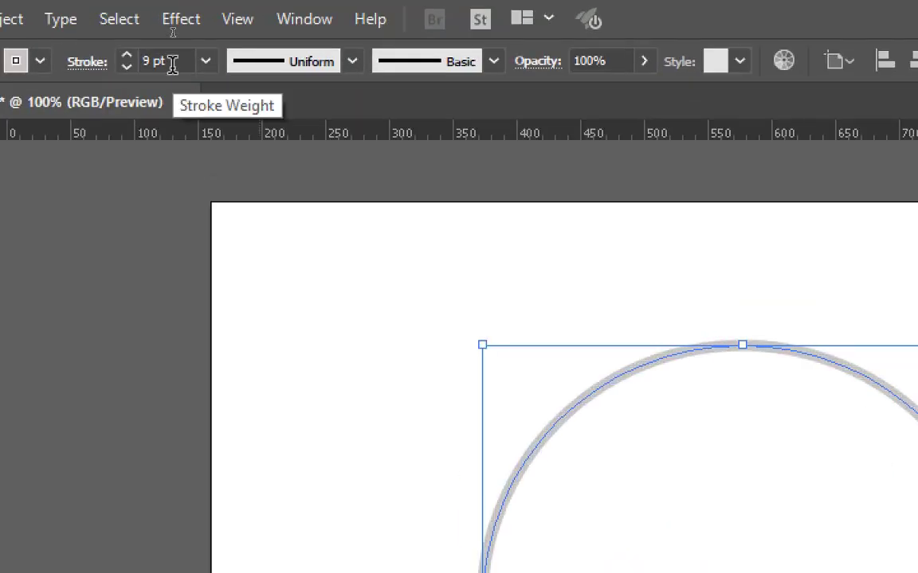
pyautogui.scroll(2, 172, 64)
pyautogui.scroll(2, 173, 63)
pyautogui.scroll(1, 172, 64)
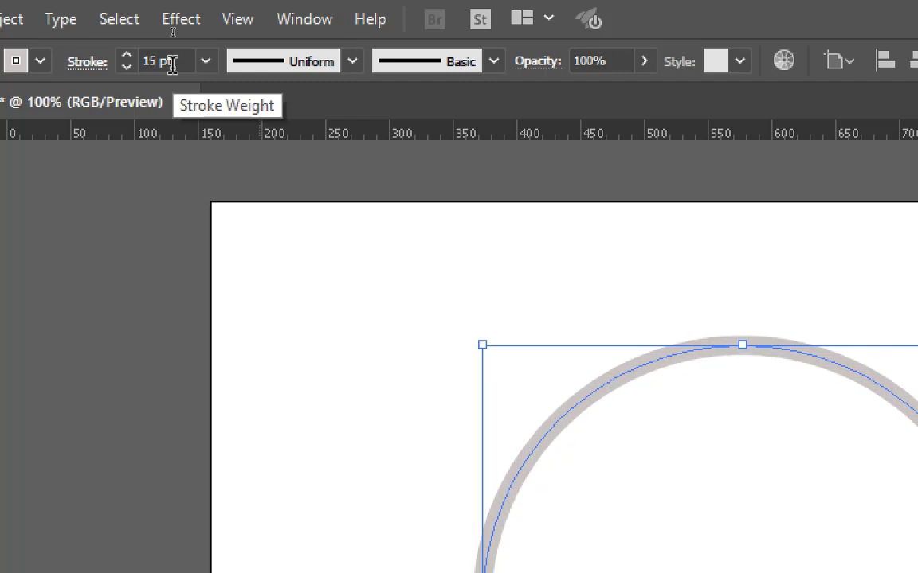
pyautogui.scroll(-1, 172, 63)
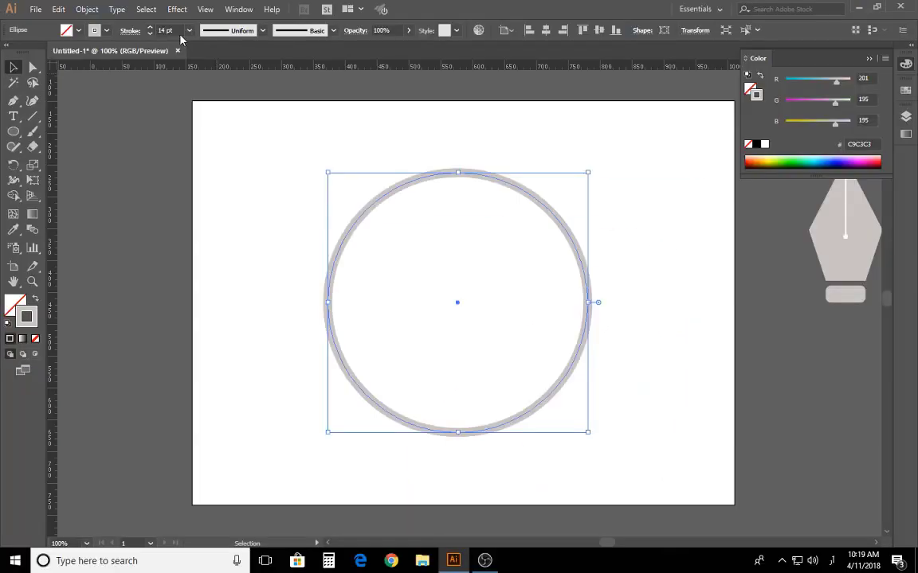
# Step: Delete the circle's bottom anchor with Direct Selection, leaving only the upper semicircular arc
pyautogui.click(689, 295)
pyautogui.click(372, 402)
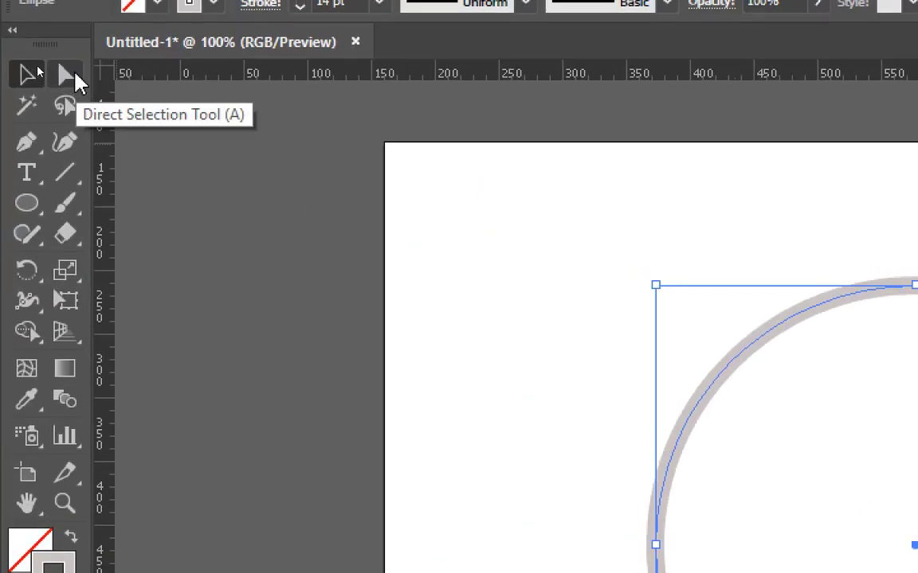
pyautogui.click(76, 76)
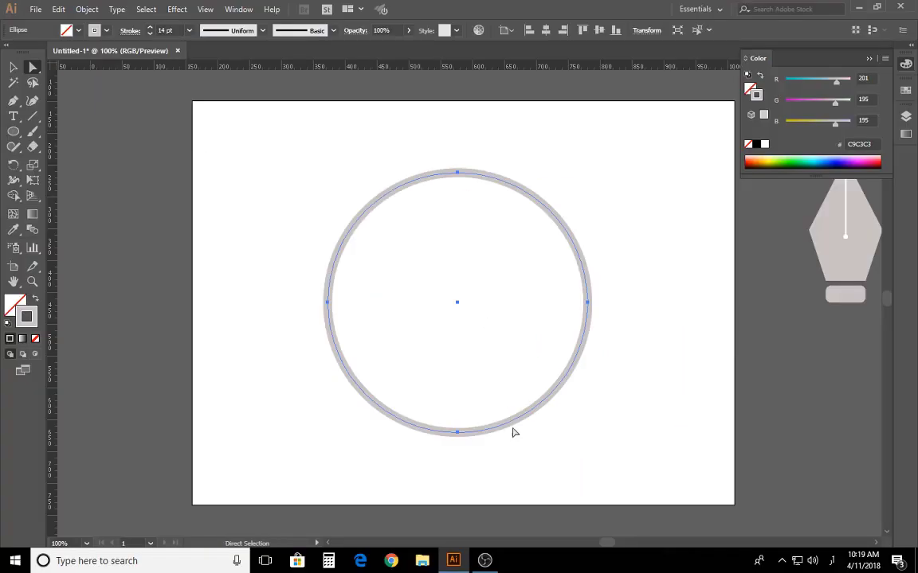
pyautogui.moveTo(538, 454); pyautogui.dragTo(360, 380)
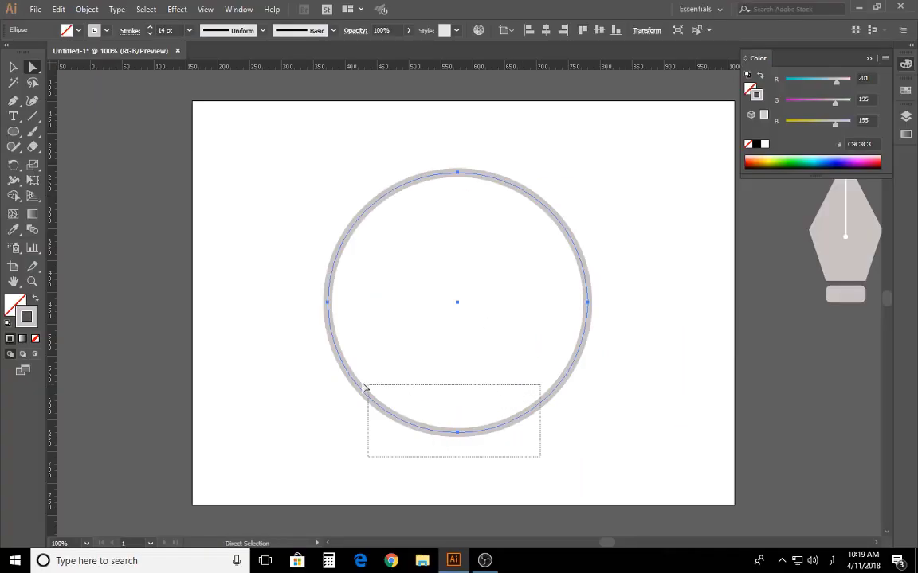
pyautogui.press('Delete')
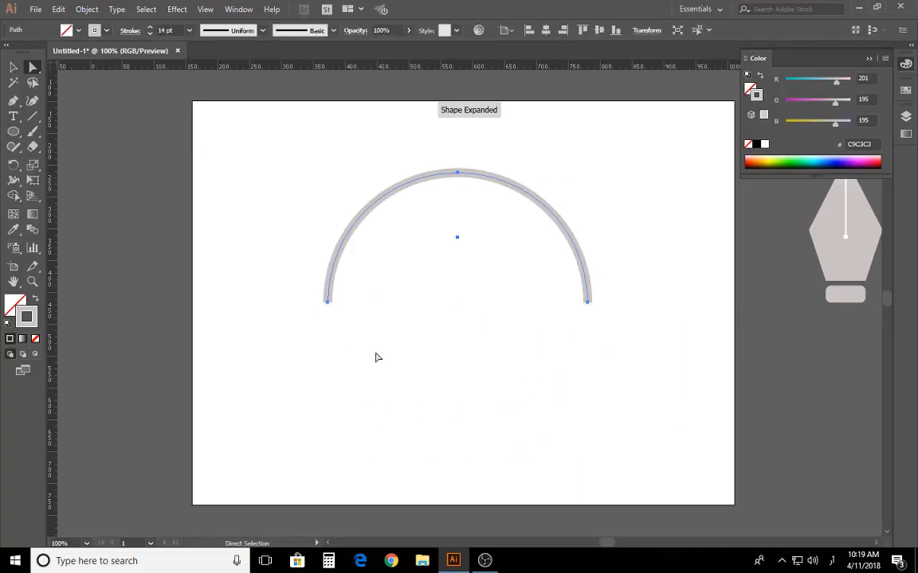
pyautogui.click(617, 184)
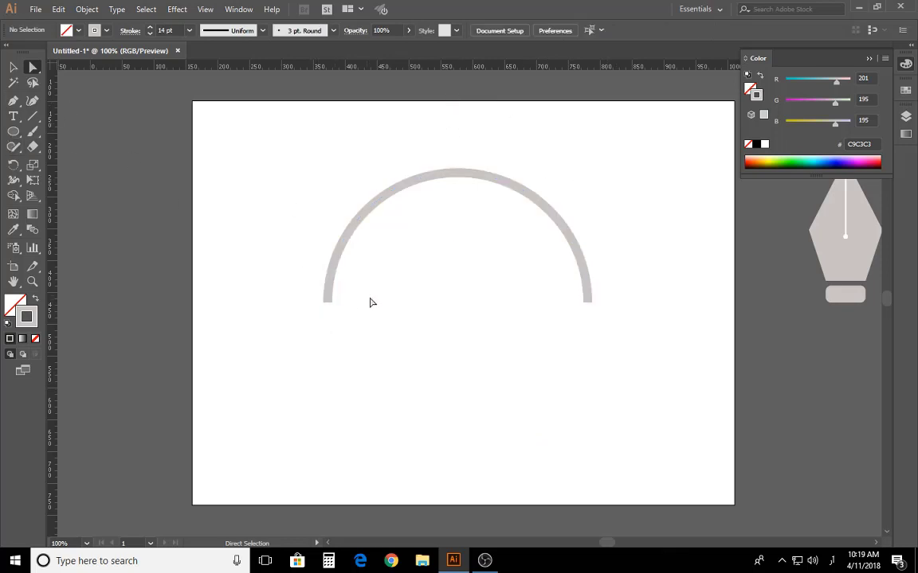
# Step: Draw a square of about 67 px with grey fill and no outline
pyautogui.click(16, 131)
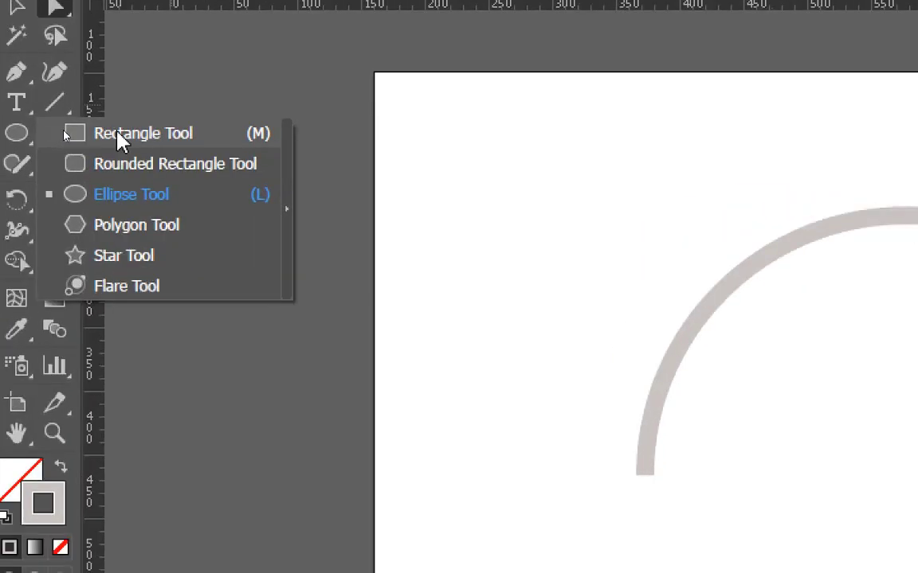
pyautogui.click(63, 135)
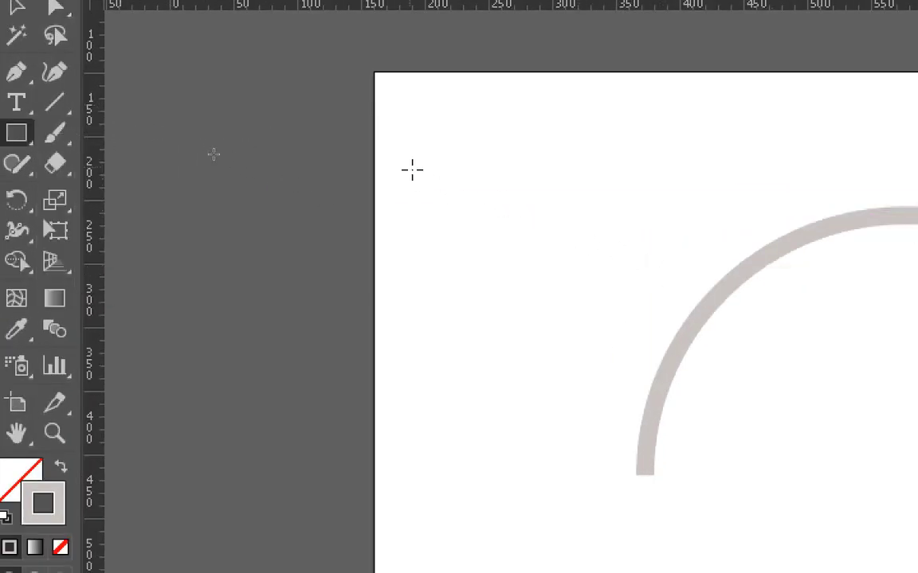
pyautogui.moveTo(410, 168); pyautogui.dragTo(494, 252)
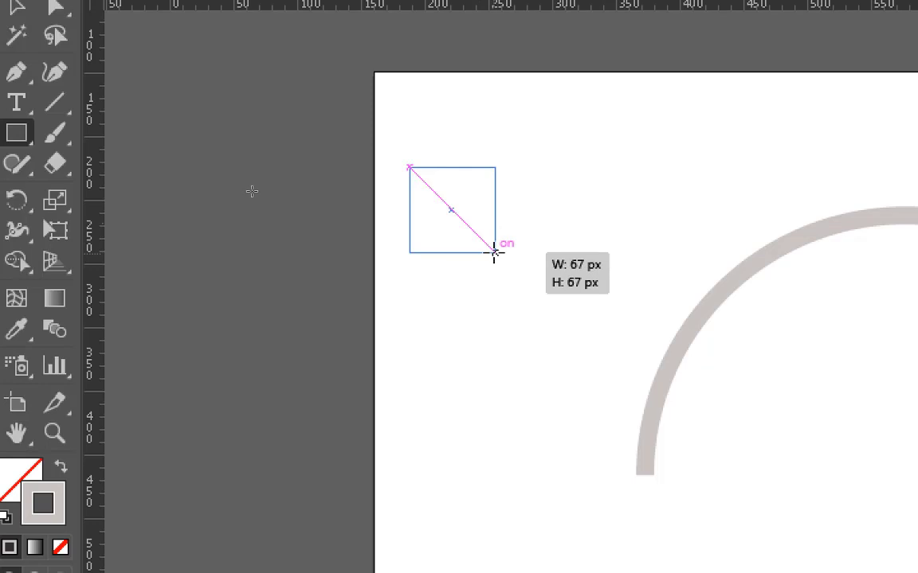
pyautogui.moveTo(494, 253)
pyautogui.mouseDown()
pyautogui.moveTo(523, 252)
pyautogui.moveTo(501, 261)
pyautogui.moveTo(496, 253)
pyautogui.mouseUp()
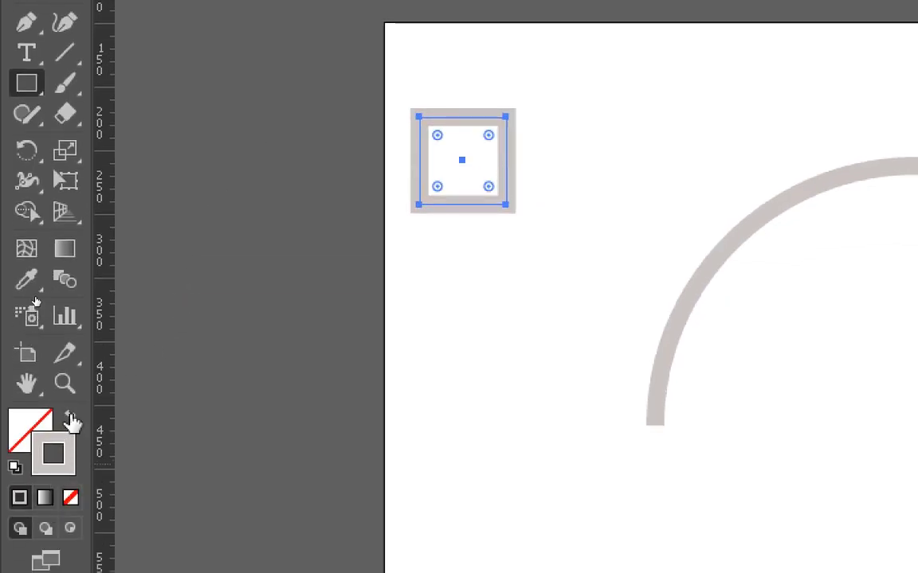
pyautogui.click(70, 419)
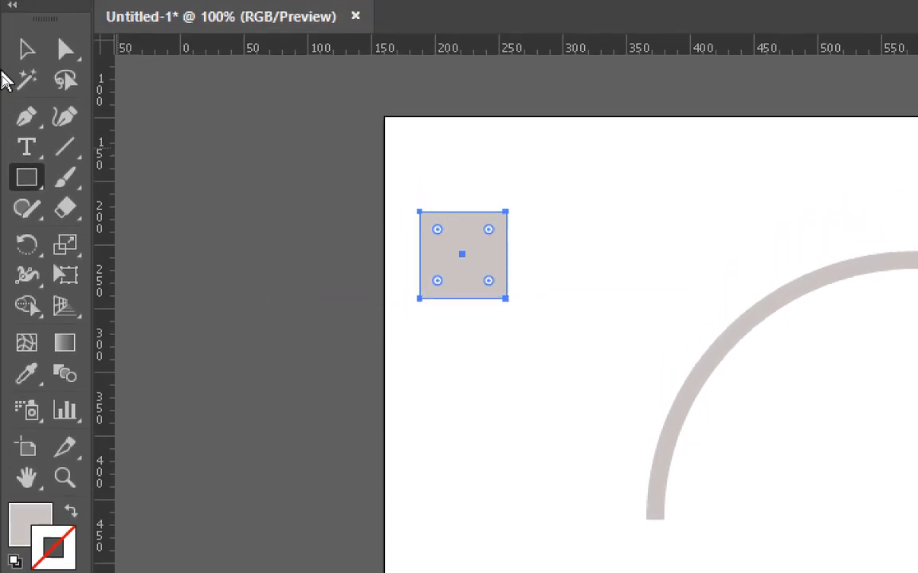
pyautogui.click(29, 52)
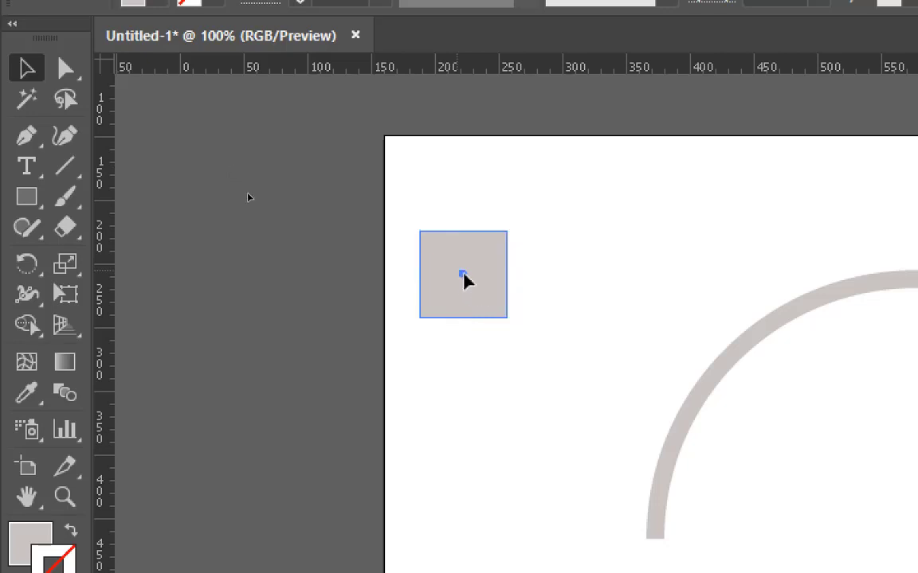
# Step: Move the square onto the arc's left end and shrink it to a small node
pyautogui.moveTo(462, 279); pyautogui.dragTo(655, 490)
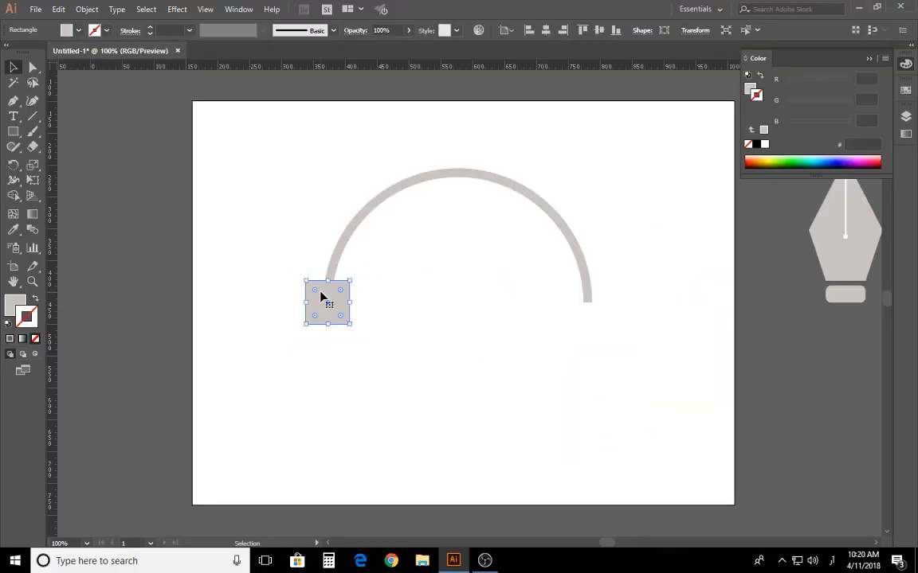
pyautogui.click(366, 294)
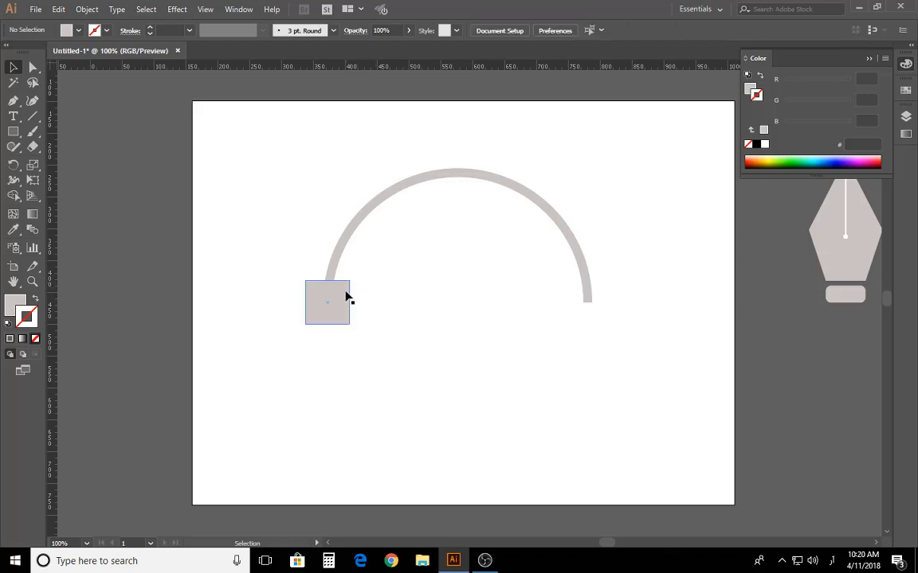
pyautogui.click(347, 296)
pyautogui.moveTo(350, 282); pyautogui.dragTo(346, 286)
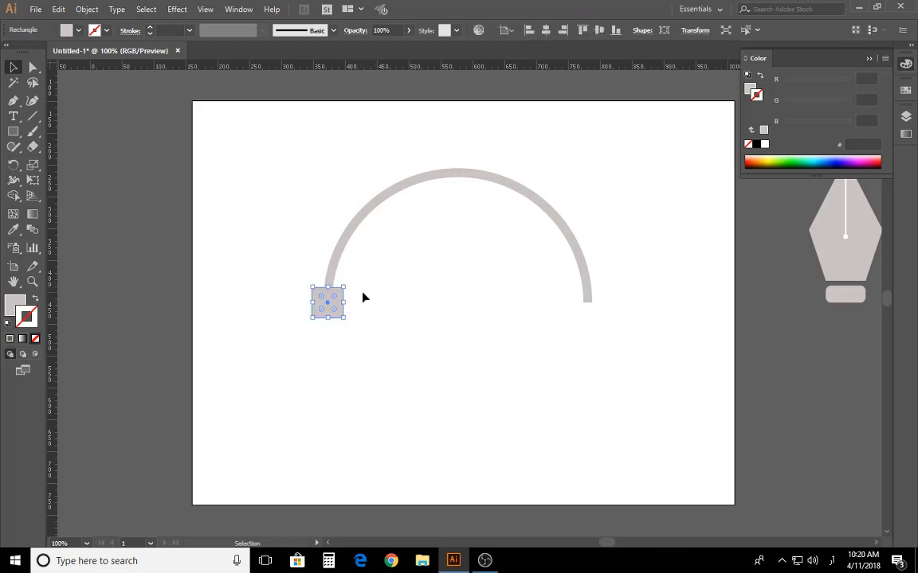
pyautogui.click(383, 312)
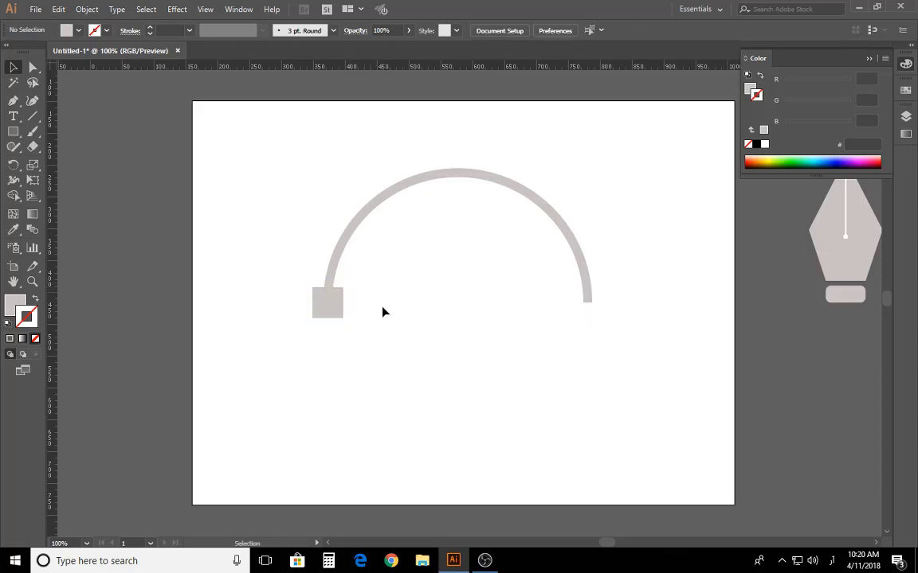
pyautogui.click(339, 313)
pyautogui.moveTo(344, 288); pyautogui.dragTo(339, 292)
pyautogui.click(415, 335)
# Step: Alt-drag copies of the square to the arc's right end and top centre
pyautogui.moveTo(334, 313); pyautogui.dragTo(578, 323)
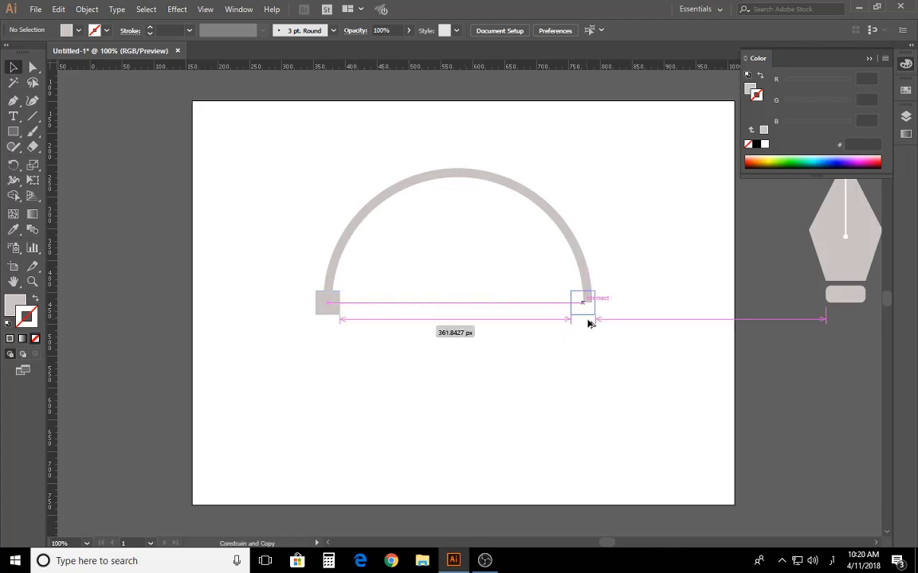
pyautogui.moveTo(578, 323)
pyautogui.mouseDown()
pyautogui.moveTo(598, 320)
pyautogui.moveTo(460, 182)
pyautogui.mouseUp()
pyautogui.click(618, 246)
pyautogui.moveTo(661, 395); pyautogui.dragTo(626, 405)
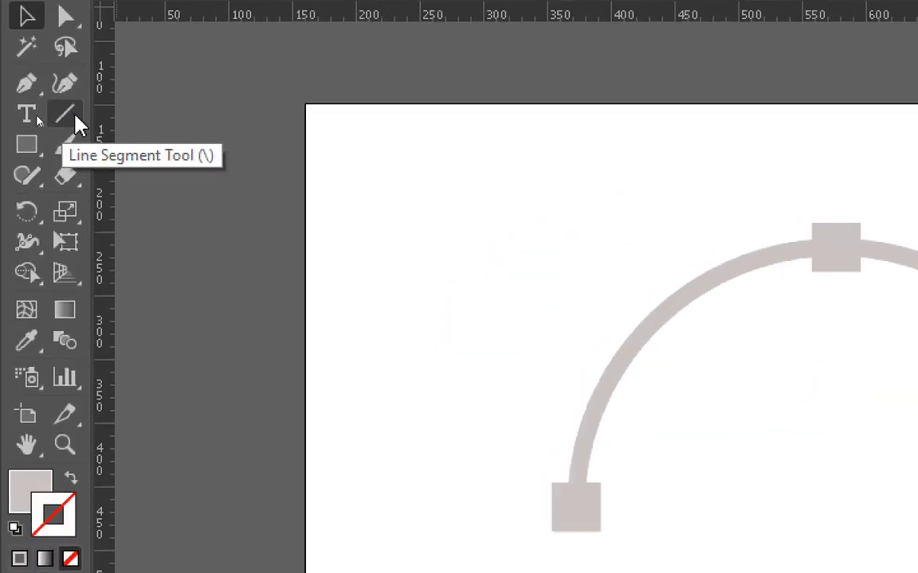
# Step: Draw a horizontal line through the top square and give it the arc's thick grey stroke
pyautogui.click(37, 118)
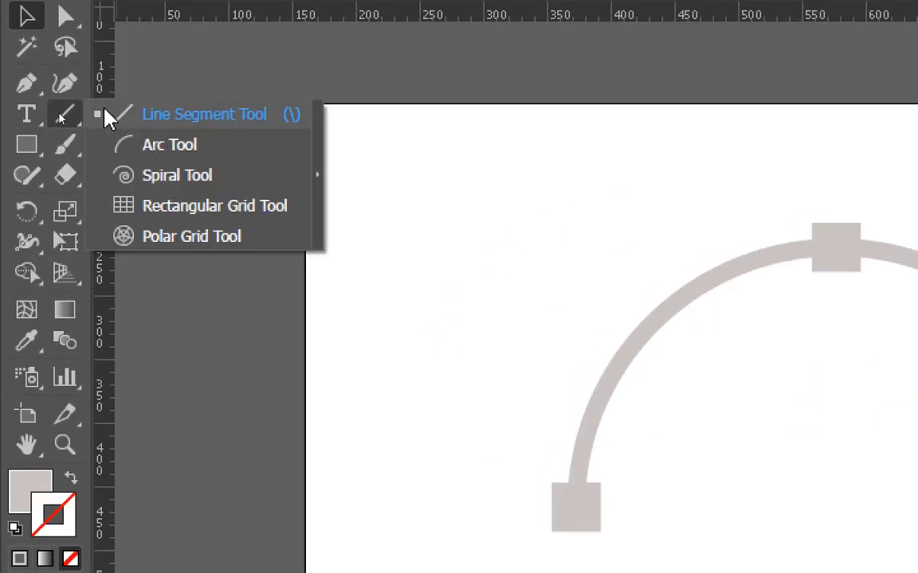
pyautogui.click(180, 118)
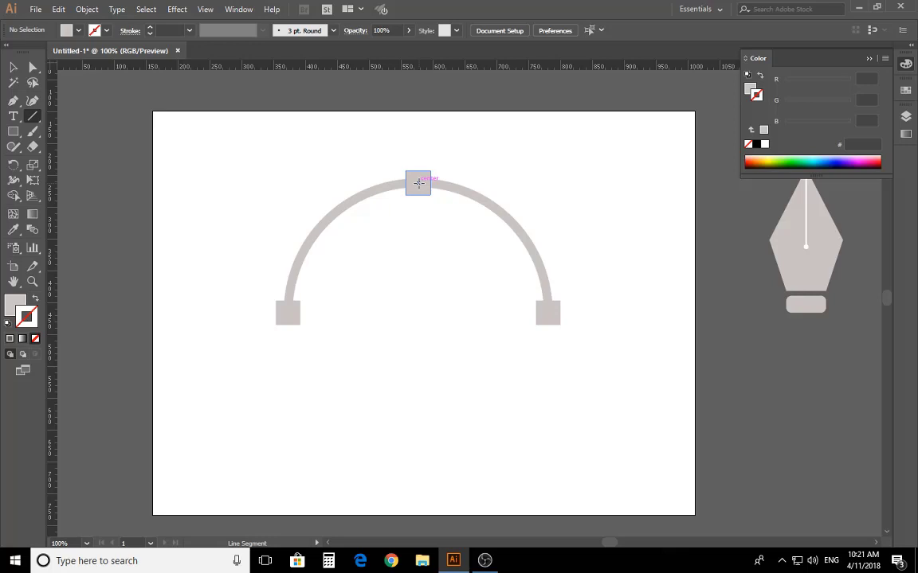
pyautogui.moveTo(419, 183); pyautogui.dragTo(542, 183)
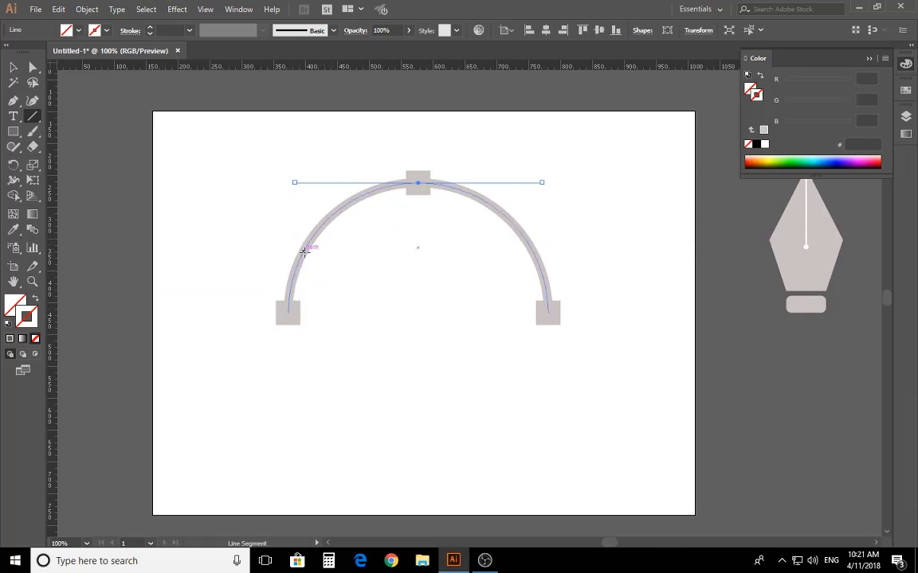
pyautogui.press('i')
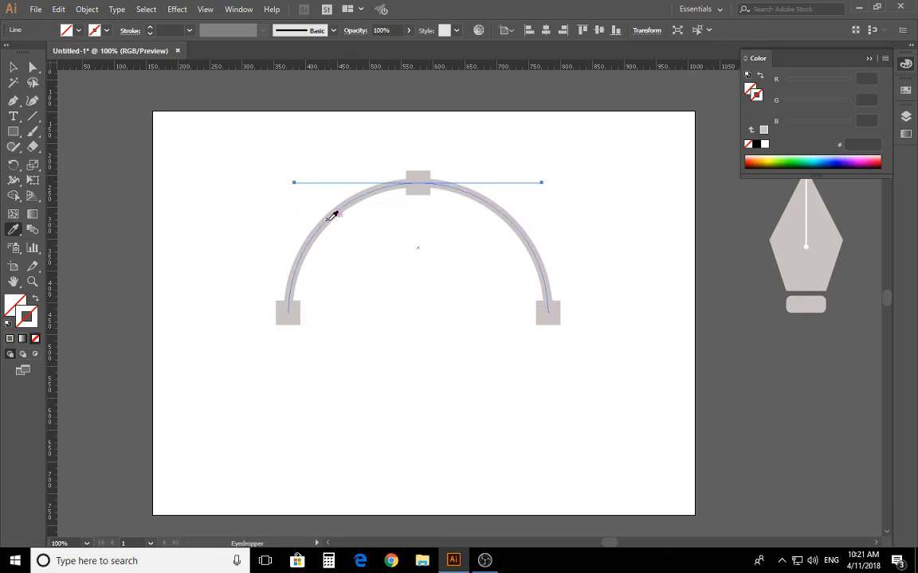
pyautogui.click(331, 217)
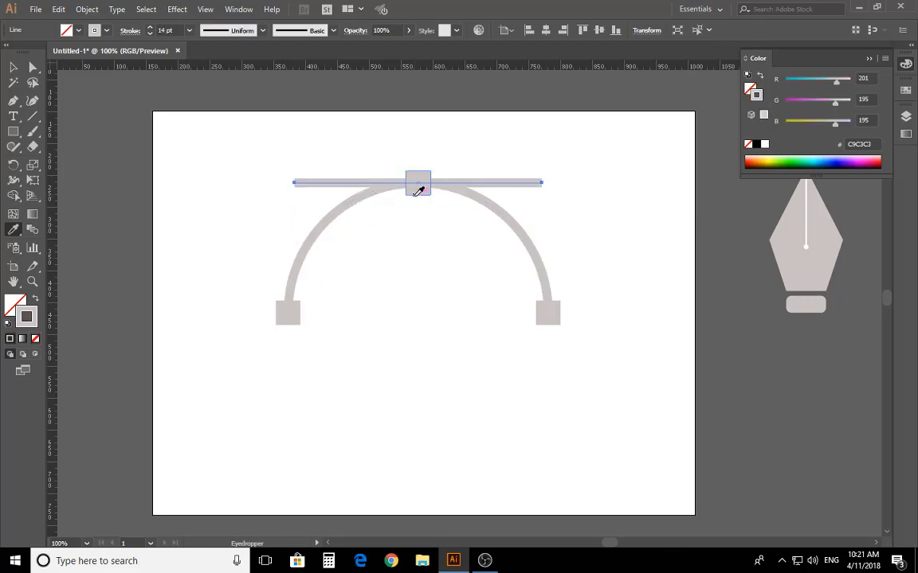
pyautogui.click(15, 68)
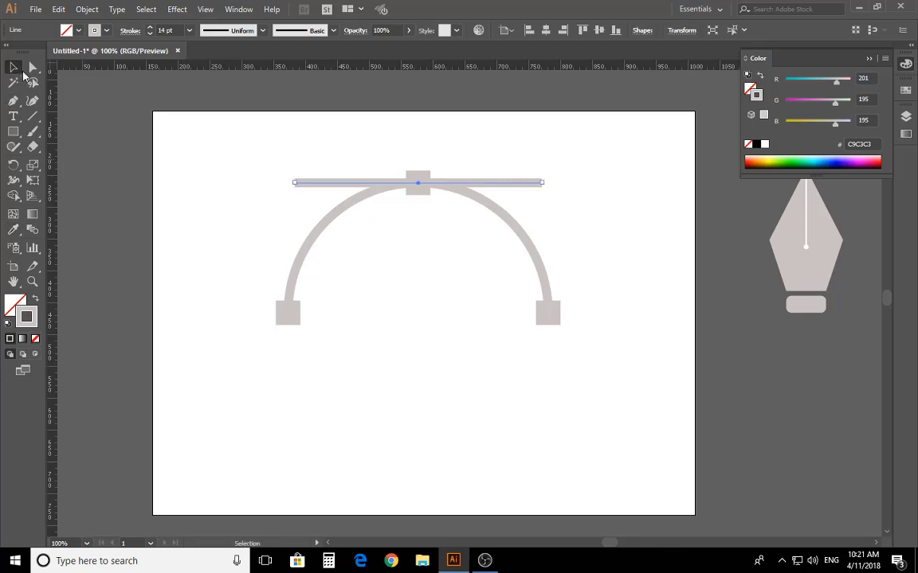
pyautogui.click(409, 330)
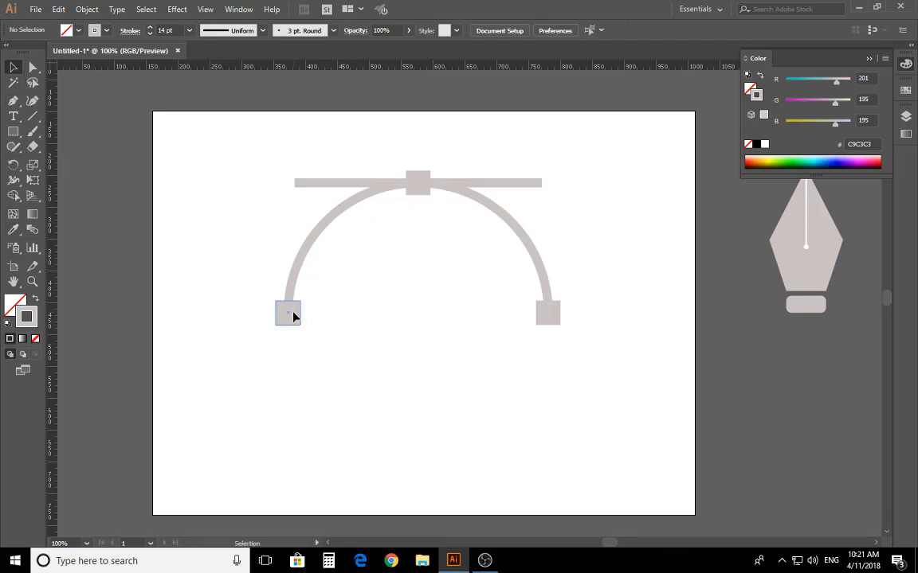
# Step: Alt-drag square copies to the bar's left and right ends
pyautogui.moveTo(294, 312); pyautogui.dragTo(302, 173)
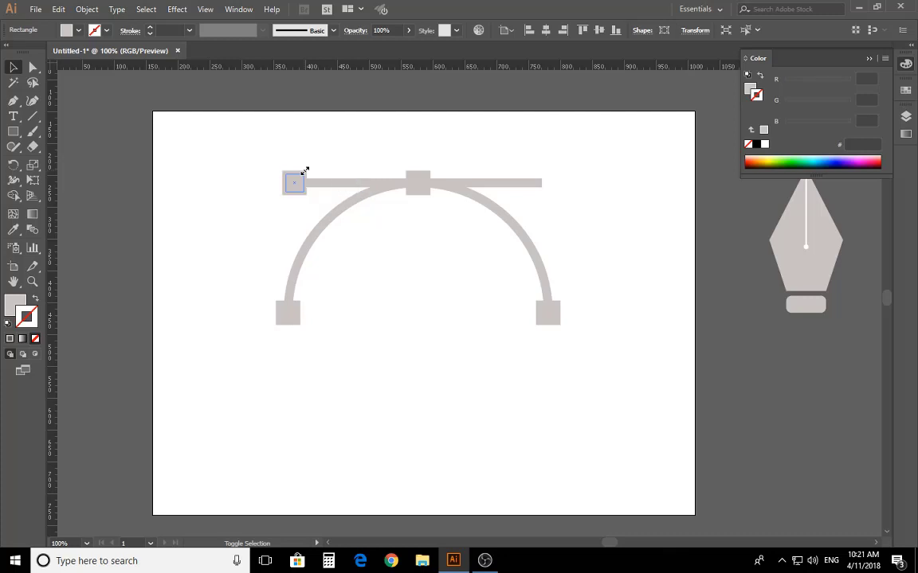
pyautogui.click(297, 164)
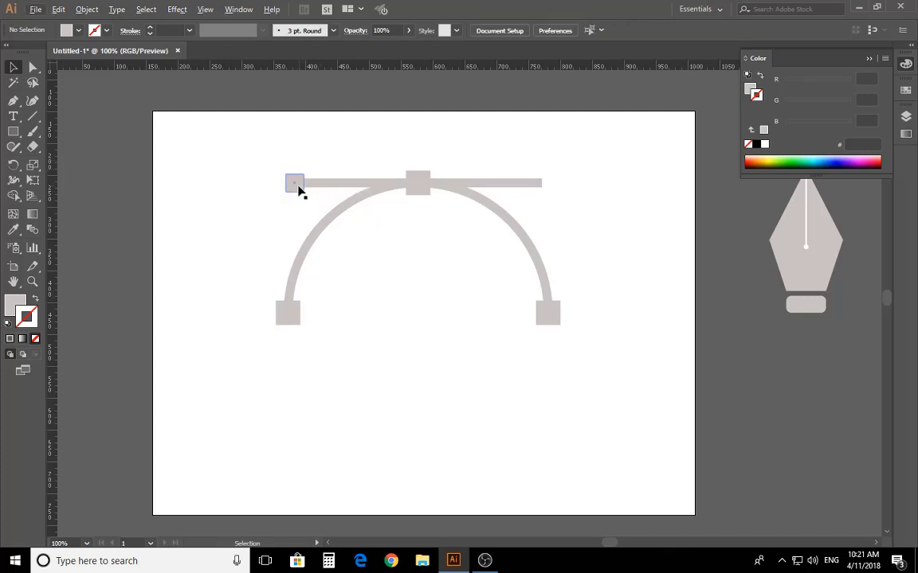
pyautogui.scroll(3, 300, 187)
pyautogui.click(301, 187)
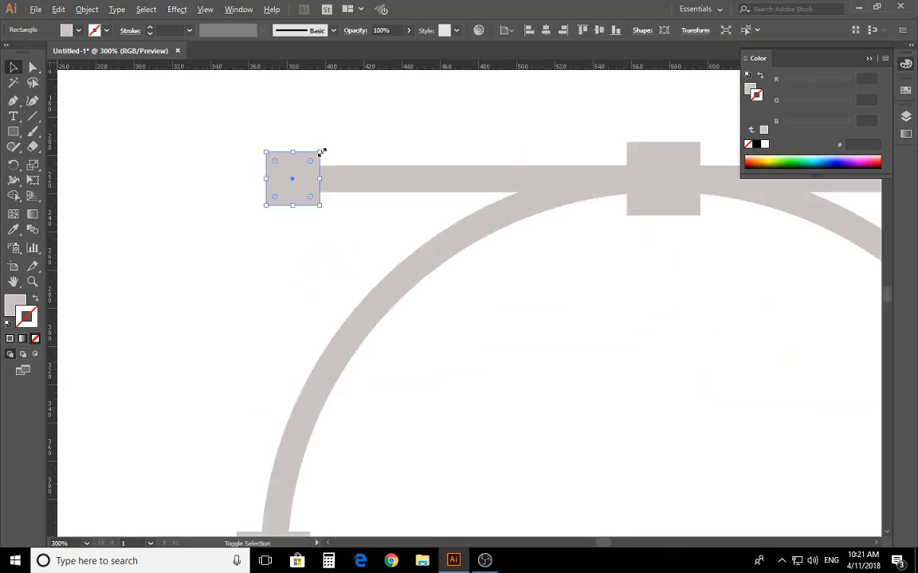
pyautogui.moveTo(321, 150); pyautogui.dragTo(566, 176)
pyautogui.scroll(-2, 329, 166)
pyautogui.scroll(-1, 325, 179)
pyautogui.click(608, 240)
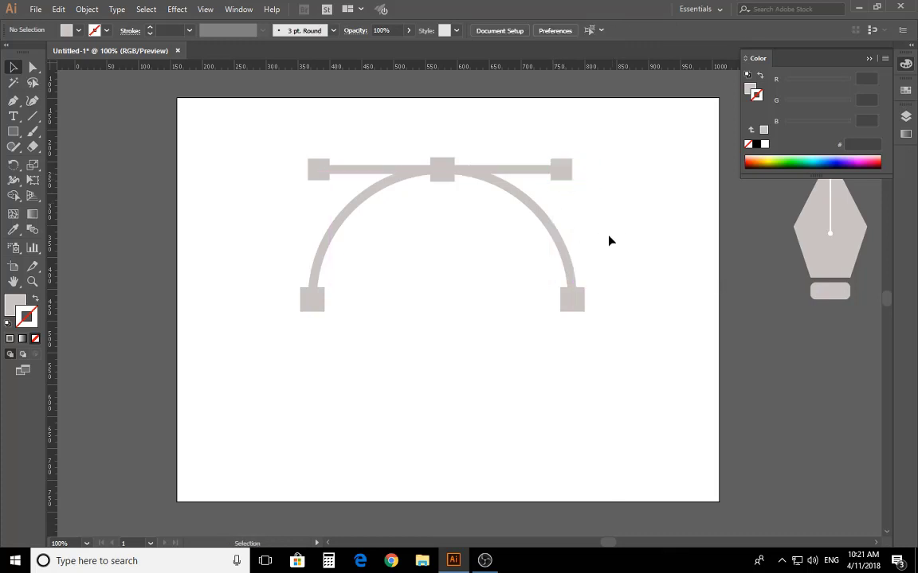
# Step: Bring the pen nib from the pasteboard into the arc on the artboard
pyautogui.scroll(-1, 676, 319)
pyautogui.scroll(-1, 675, 320)
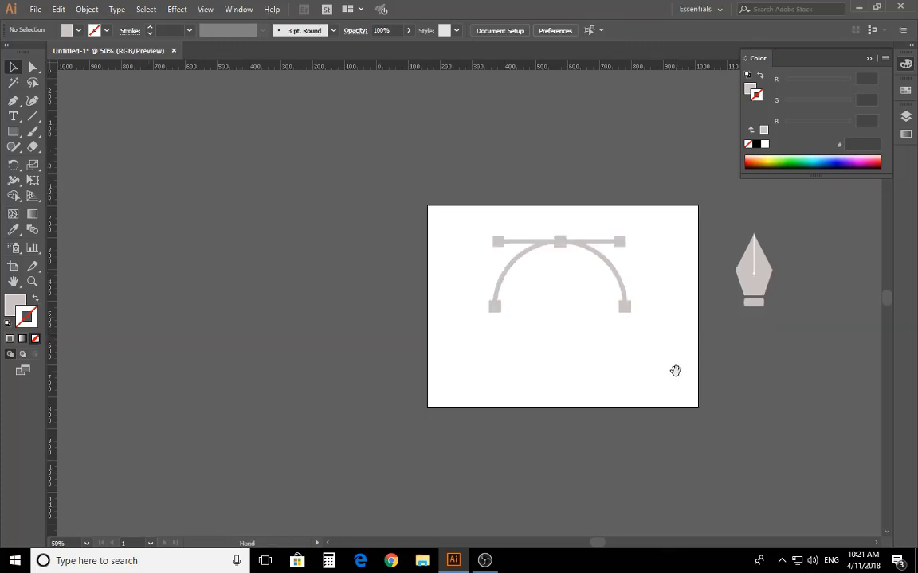
pyautogui.hscroll(2, 677, 335)
pyautogui.moveTo(704, 218); pyautogui.dragTo(630, 320)
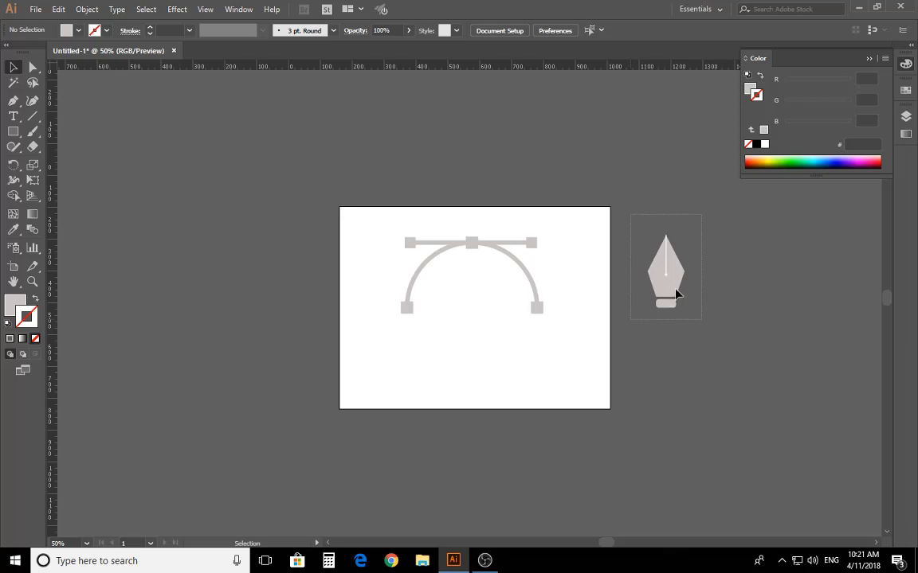
pyautogui.moveTo(672, 287)
pyautogui.mouseDown()
pyautogui.moveTo(489, 329)
pyautogui.moveTo(477, 318)
pyautogui.mouseUp()
pyautogui.scroll(1, 477, 317)
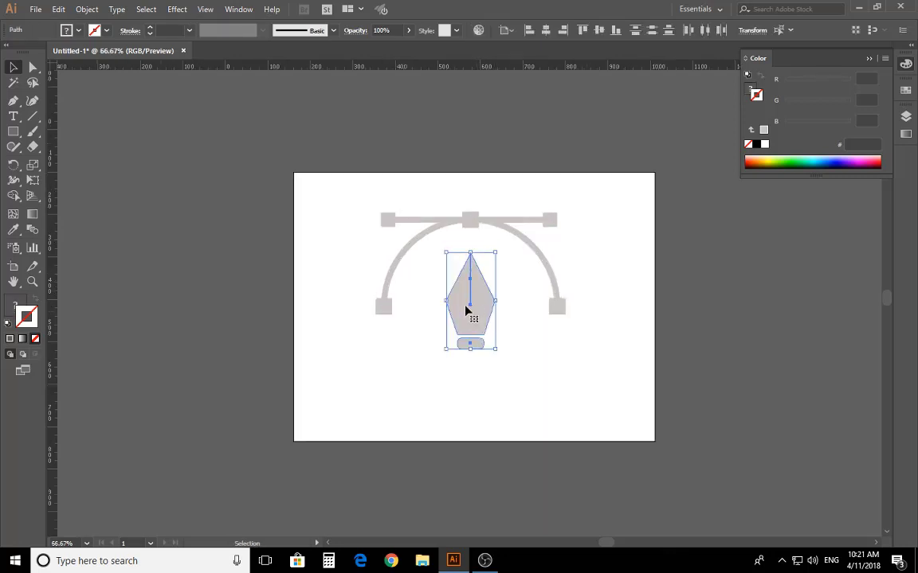
# Step: Enlarge the artboard up and left, then shift the whole logo up-left toward its centre
pyautogui.click(13, 266)
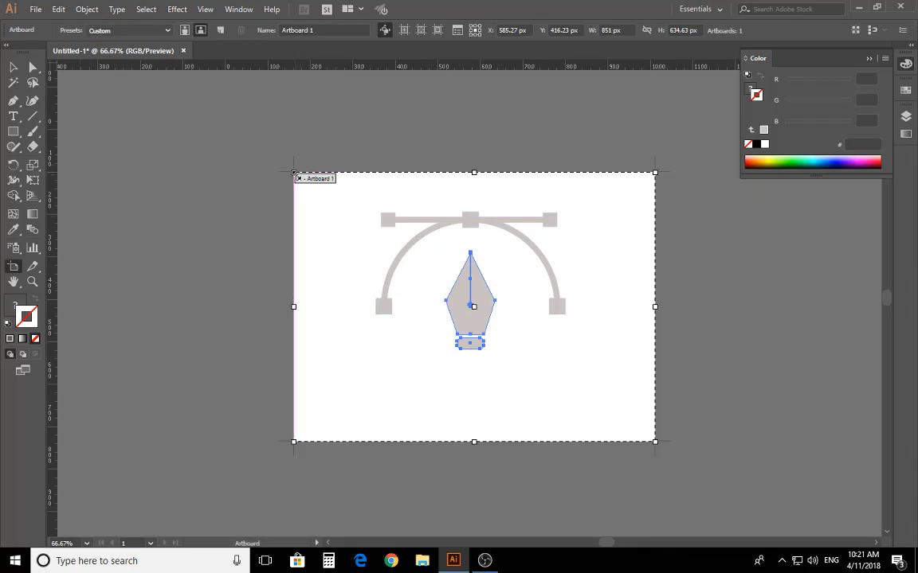
pyautogui.moveTo(294, 173); pyautogui.dragTo(198, 111)
pyautogui.press('v')
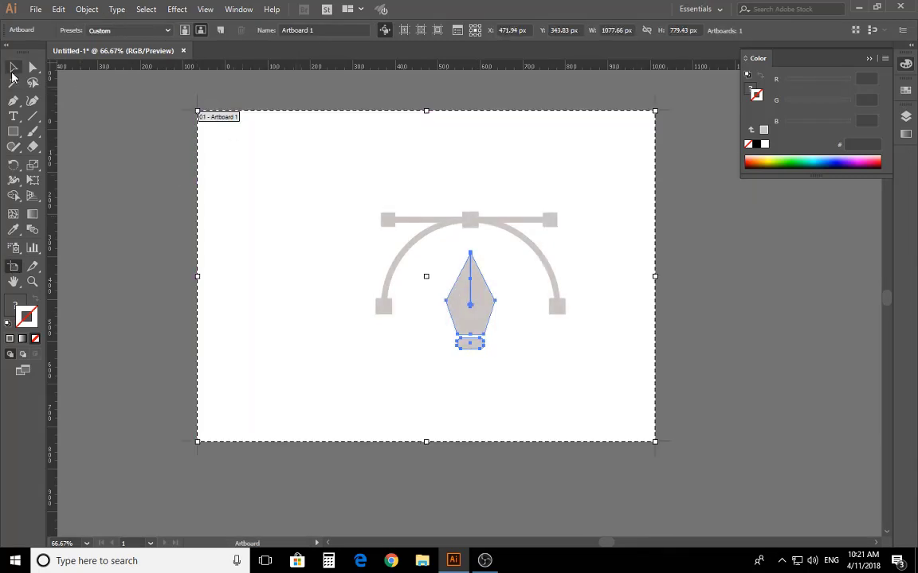
pyautogui.moveTo(545, 233); pyautogui.dragTo(332, 373)
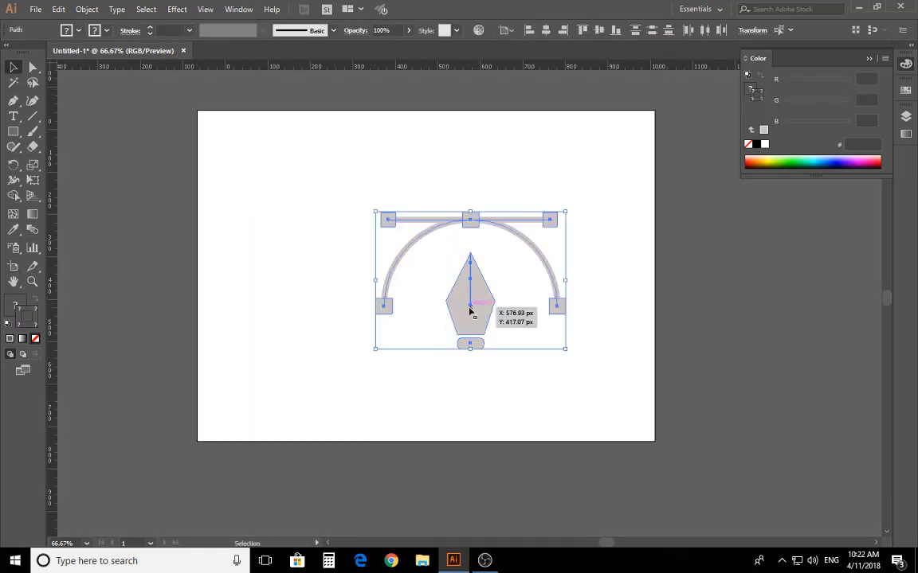
pyautogui.moveTo(470, 311); pyautogui.dragTo(426, 296)
pyautogui.click(389, 387)
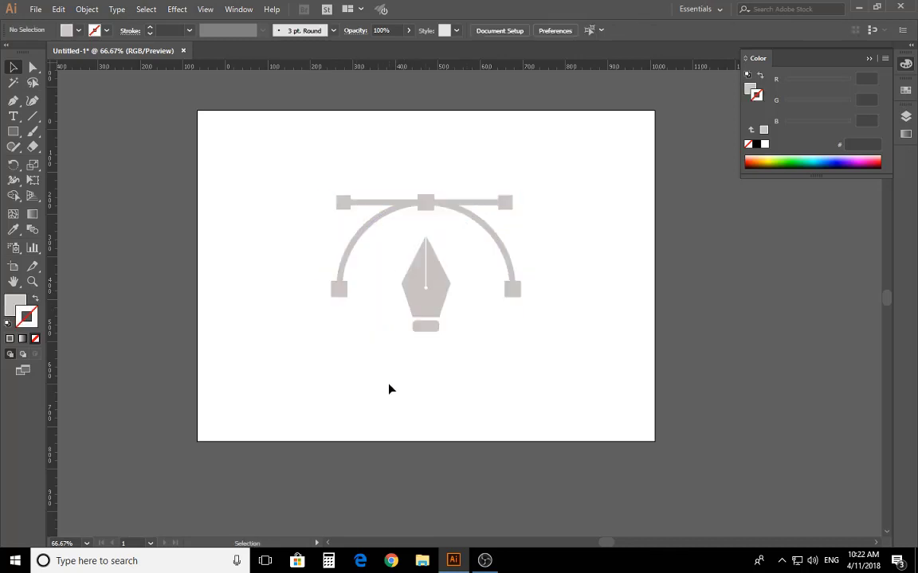
pyautogui.hotkey('ctrl', '1')
# Step: Try scaling up the whole logo, then undo the scaling
pyautogui.scroll(1, 717, 389)
pyautogui.scroll(1, 716, 389)
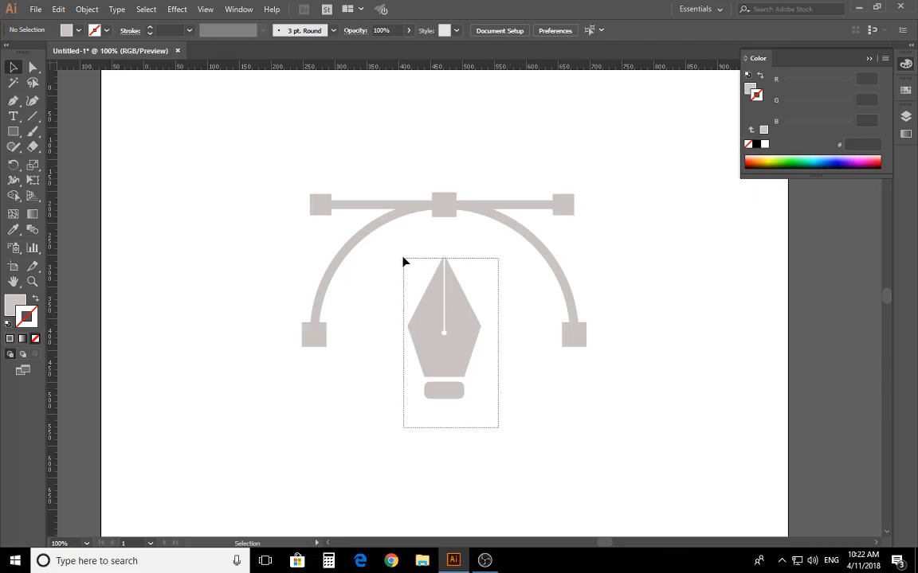
pyautogui.moveTo(498, 433); pyautogui.dragTo(403, 259)
pyautogui.moveTo(491, 421); pyautogui.dragTo(416, 251)
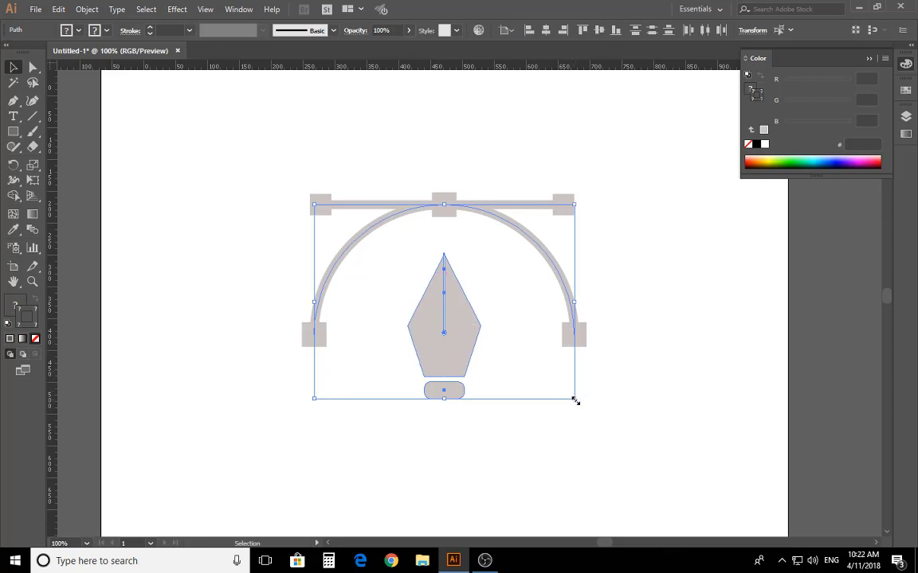
pyautogui.moveTo(575, 400); pyautogui.dragTo(605, 453)
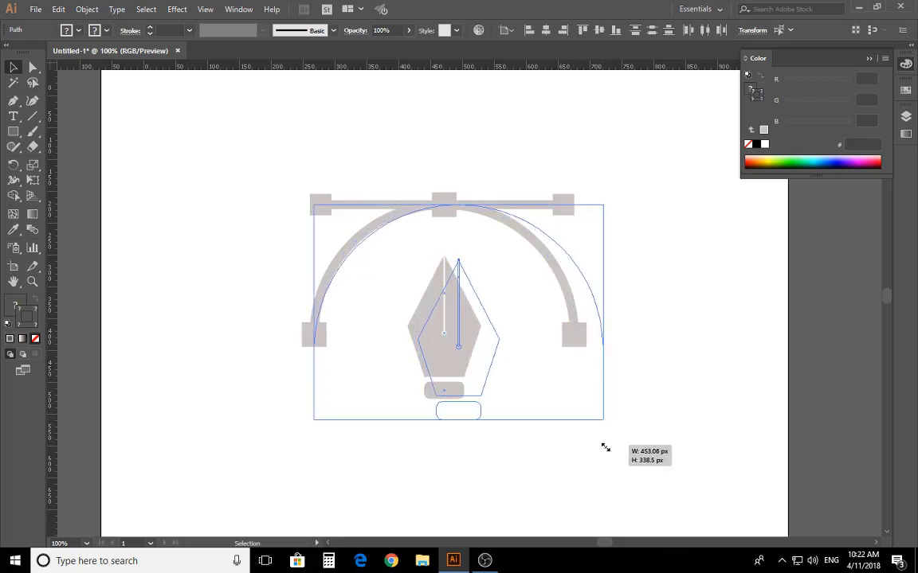
pyautogui.hotkey('ctrl', 'z')
pyautogui.click(655, 478)
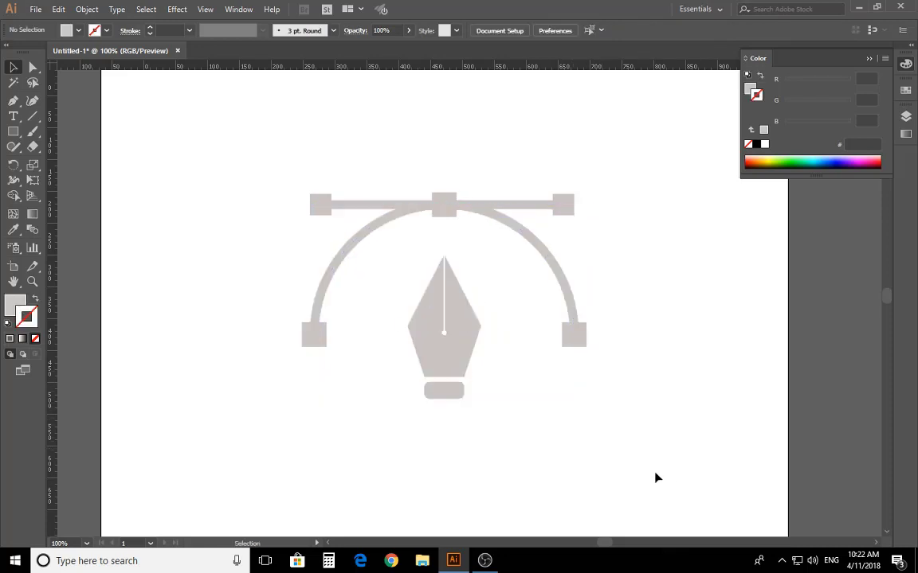
# Step: Try various selections of the nib, arc and pill, ending with the whole logo selected
pyautogui.click(430, 297)
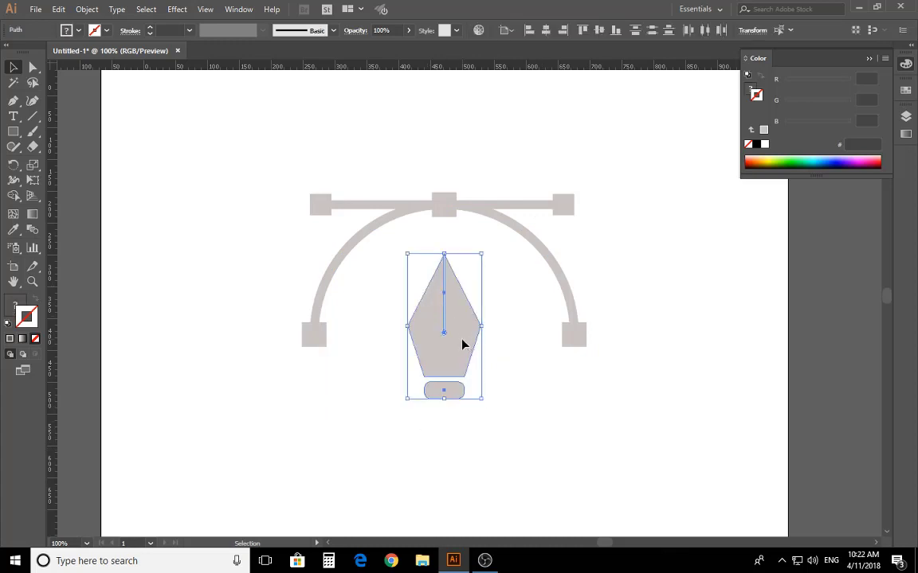
pyautogui.click(526, 416)
pyautogui.moveTo(510, 428); pyautogui.dragTo(413, 260)
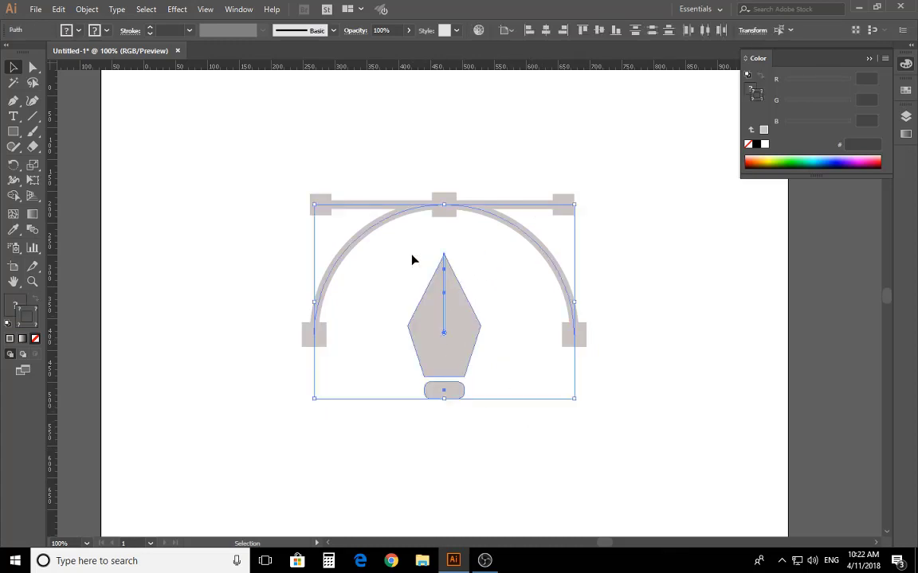
pyautogui.click(461, 434)
pyautogui.moveTo(463, 430); pyautogui.dragTo(430, 261)
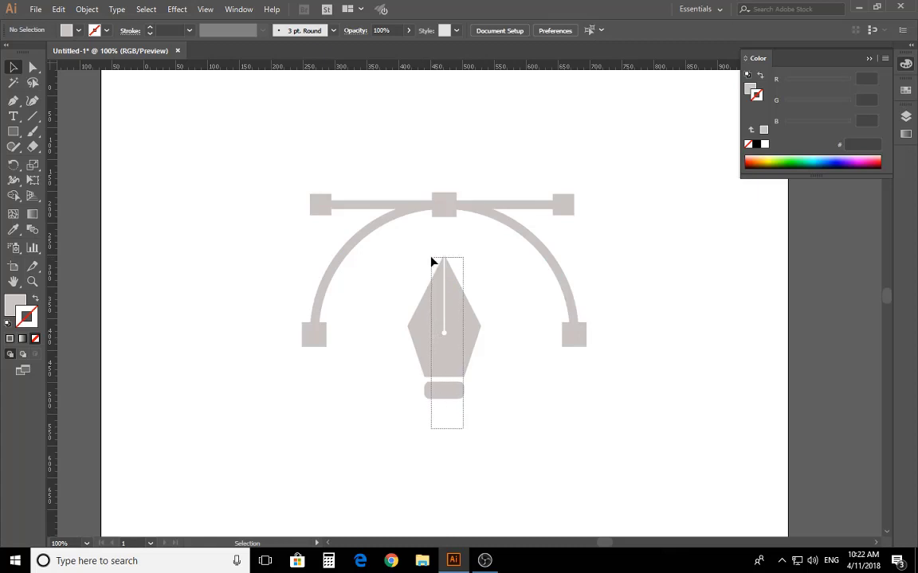
pyautogui.click(471, 391)
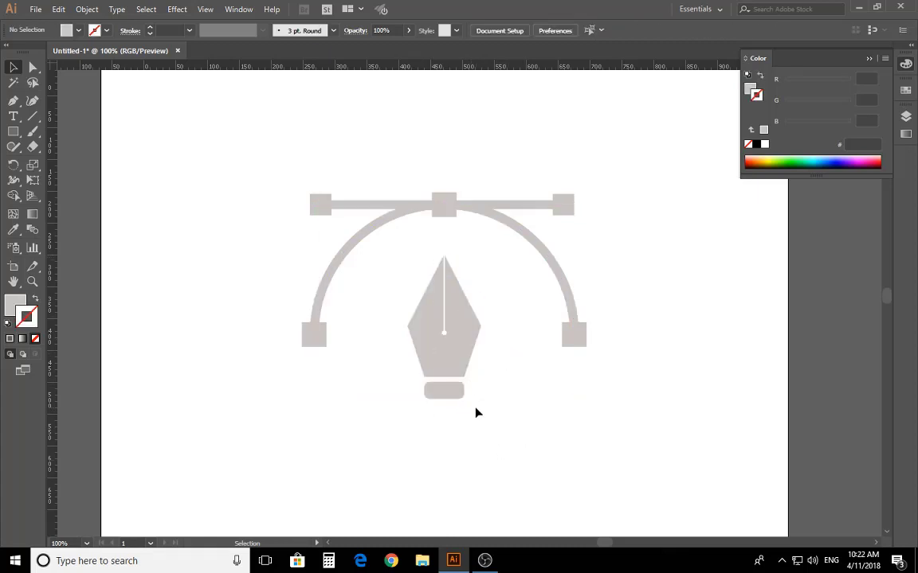
pyautogui.moveTo(493, 264); pyautogui.dragTo(430, 402)
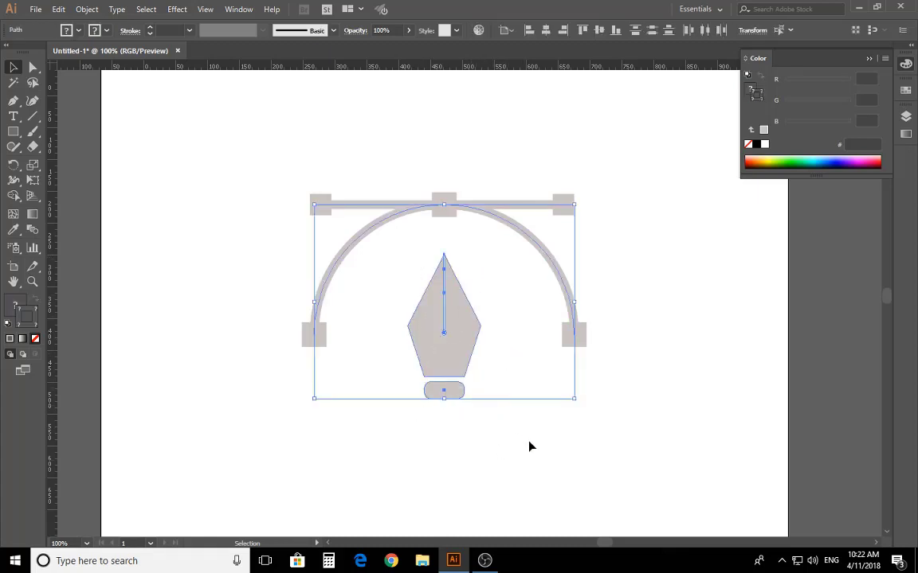
pyautogui.click(478, 392)
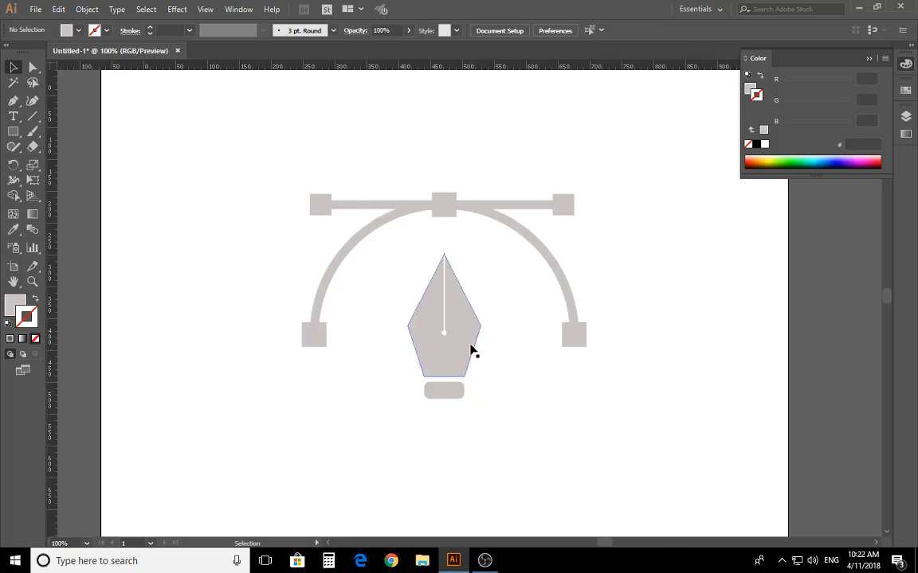
pyautogui.hotkey('ctrl', 'z')
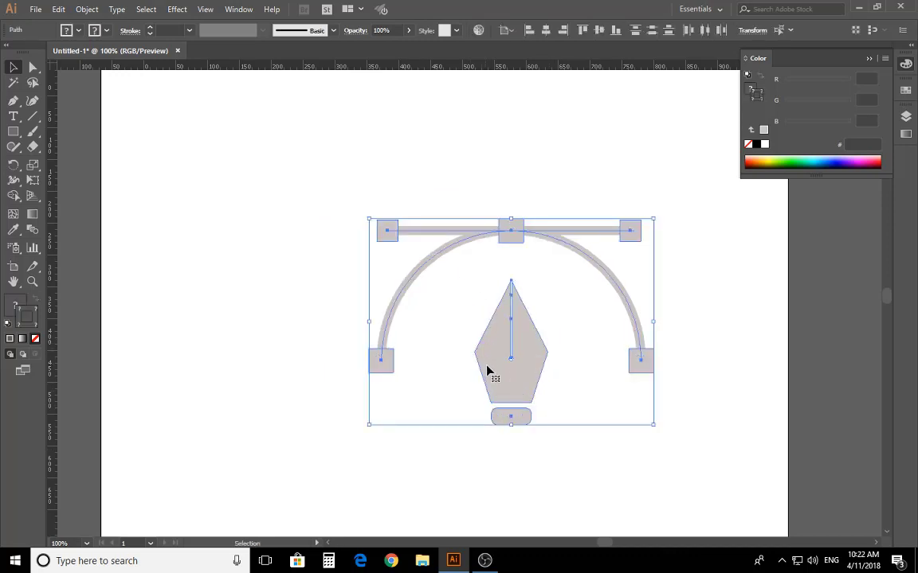
# Step: Ungroup the logo, enlarge the nib and pill, and raise the nib tip to the top square
pyautogui.hotkey('ctrl', 'shift', 'g')
pyautogui.click(498, 383)
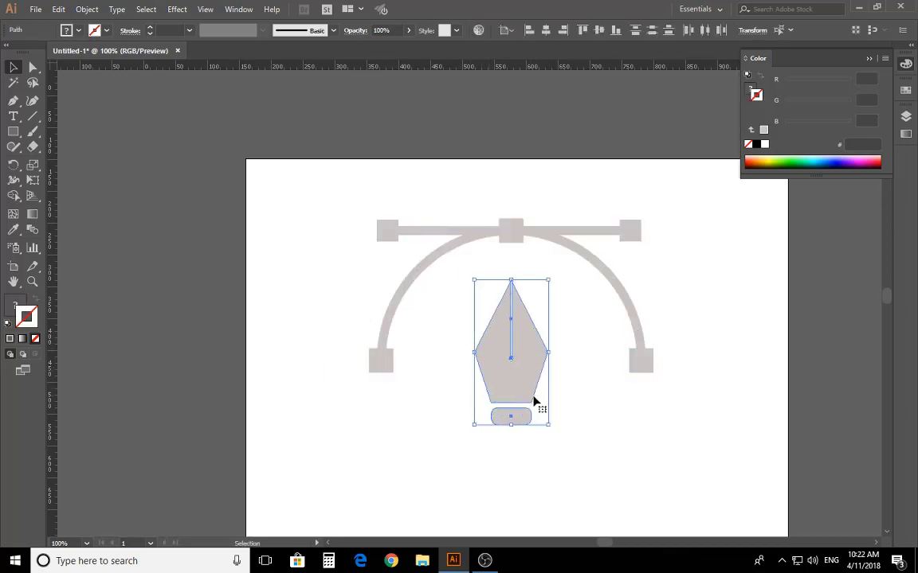
pyautogui.moveTo(550, 427); pyautogui.dragTo(600, 507)
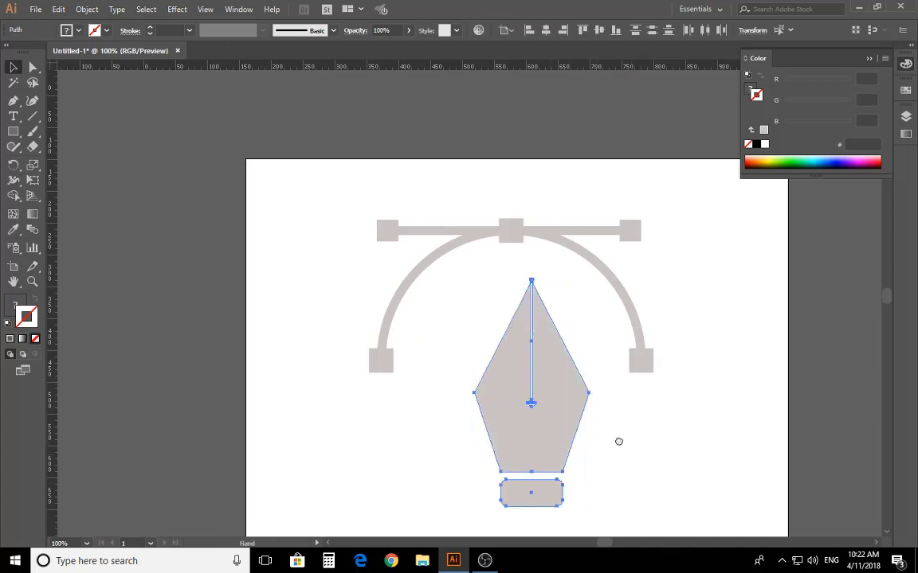
pyautogui.moveTo(618, 440); pyautogui.dragTo(584, 395)
pyautogui.moveTo(490, 372); pyautogui.dragTo(470, 326)
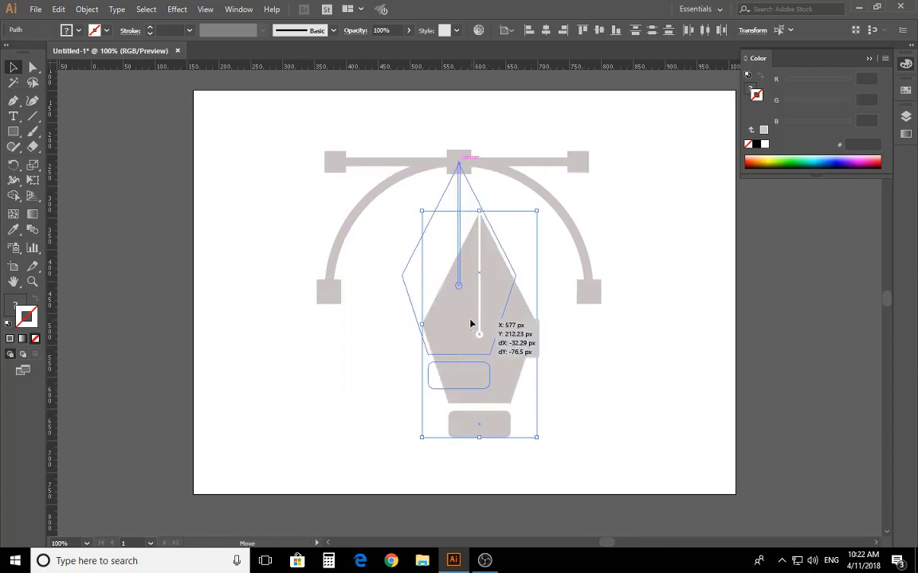
pyautogui.moveTo(470, 326); pyautogui.dragTo(471, 322)
pyautogui.click(591, 444)
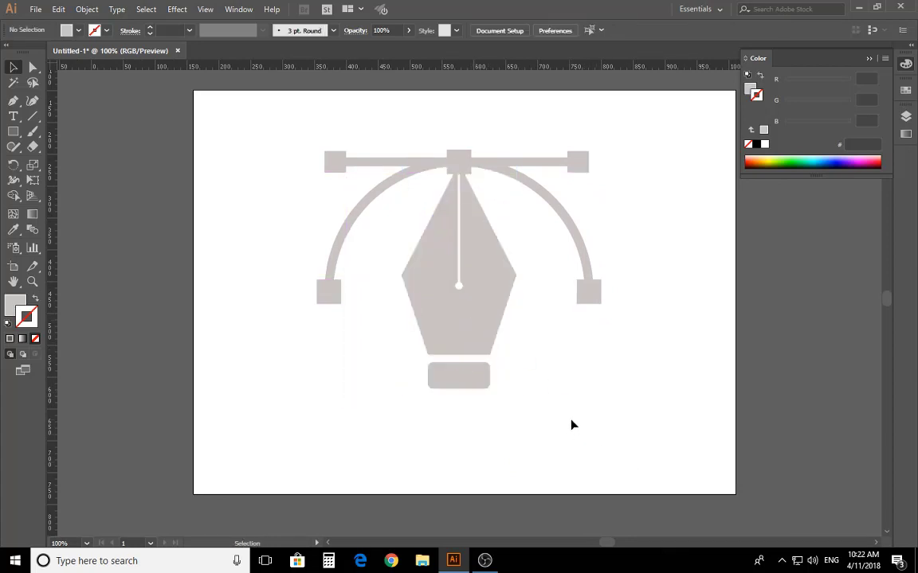
# Step: Nudge the top-left square two steps right with Direct Selection
pyautogui.scroll(-1, 532, 407)
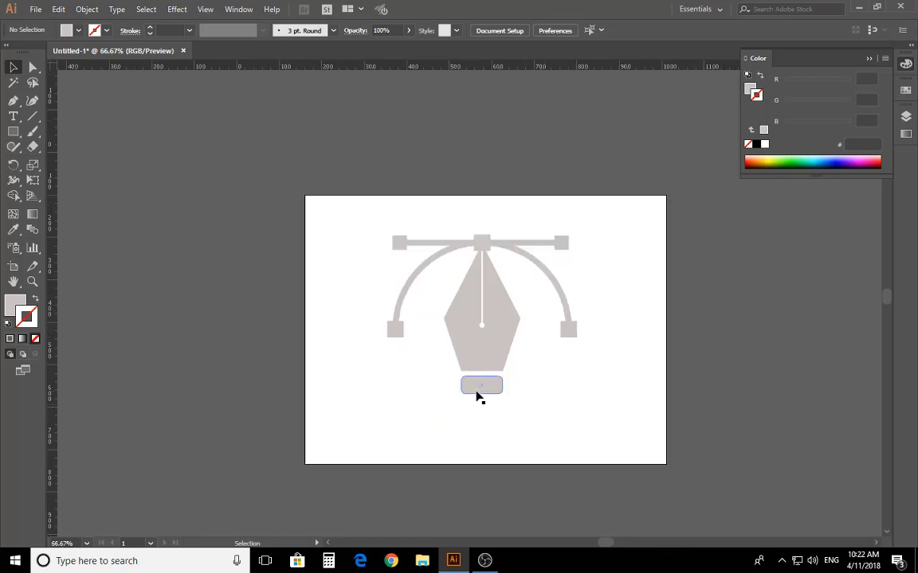
pyautogui.scroll(1, 479, 395)
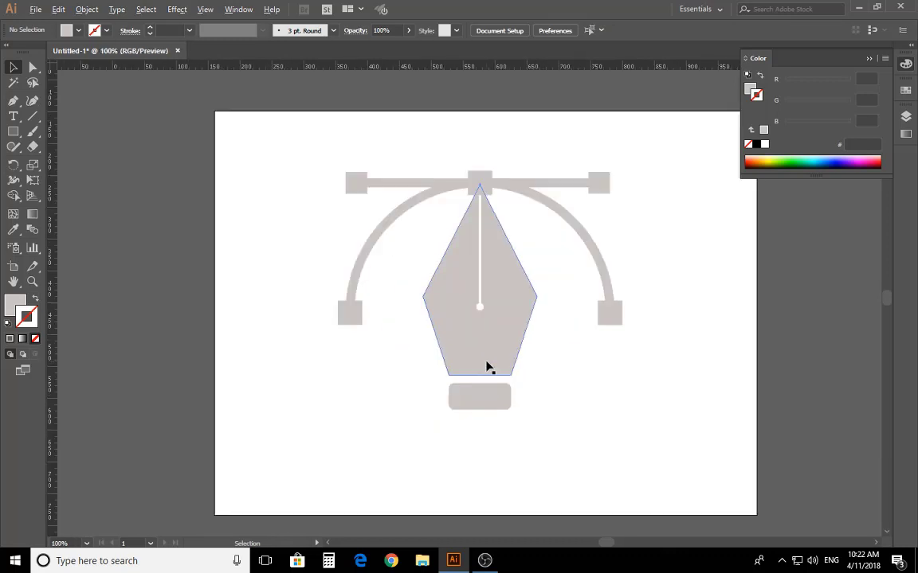
pyautogui.click(33, 67)
pyautogui.moveTo(330, 152); pyautogui.dragTo(381, 209)
pyautogui.press('Right')
pyautogui.press('Right')
pyautogui.press('Right')
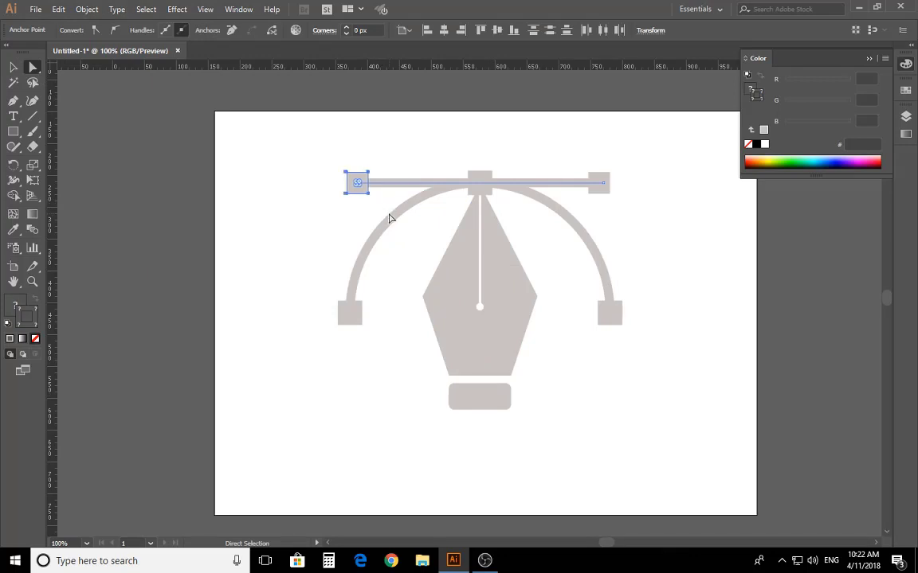
pyautogui.press('Right')
pyautogui.press('Right')
pyautogui.press('Right')
pyautogui.press('Right')
pyautogui.press('Right')
pyautogui.click(697, 246)
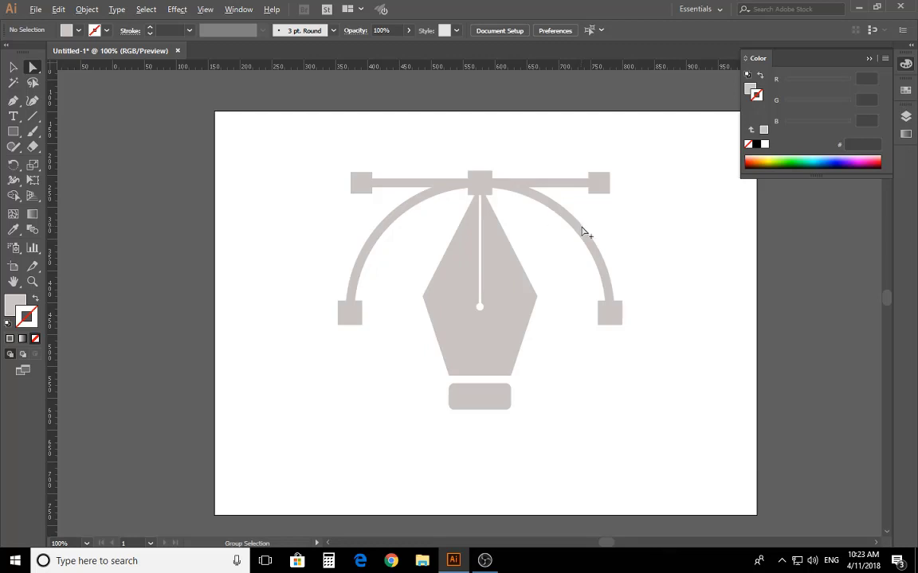
# Step: Nudge the nib paths and small rectangle down one step
pyautogui.scroll(-1, 588, 231)
pyautogui.scroll(1, 566, 335)
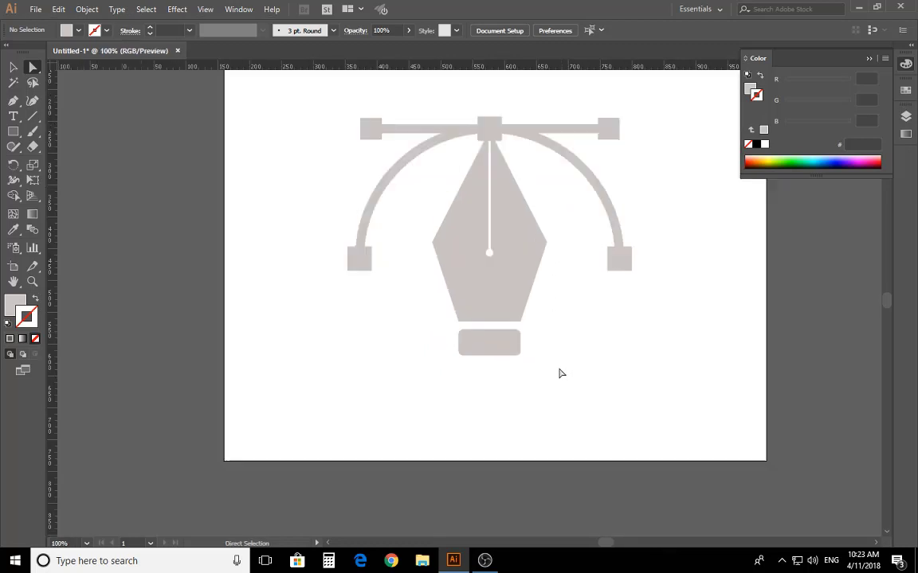
pyautogui.moveTo(560, 373); pyautogui.dragTo(448, 196)
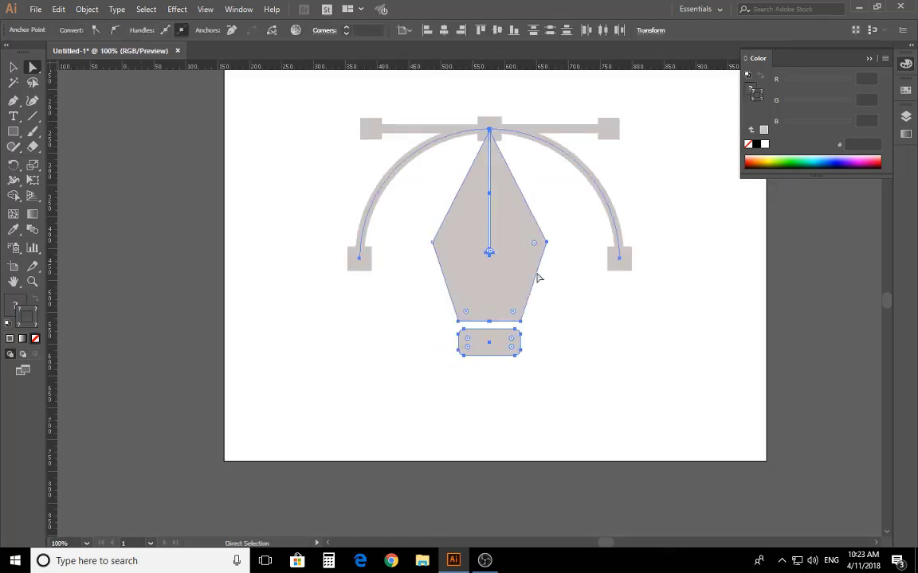
pyautogui.moveTo(538, 379); pyautogui.dragTo(456, 188)
pyautogui.press('Down')
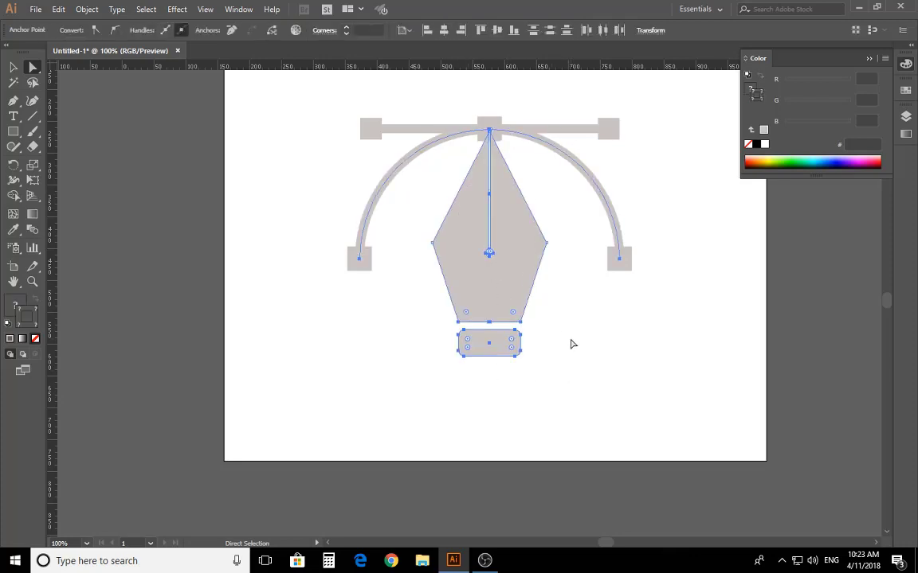
pyautogui.click(672, 396)
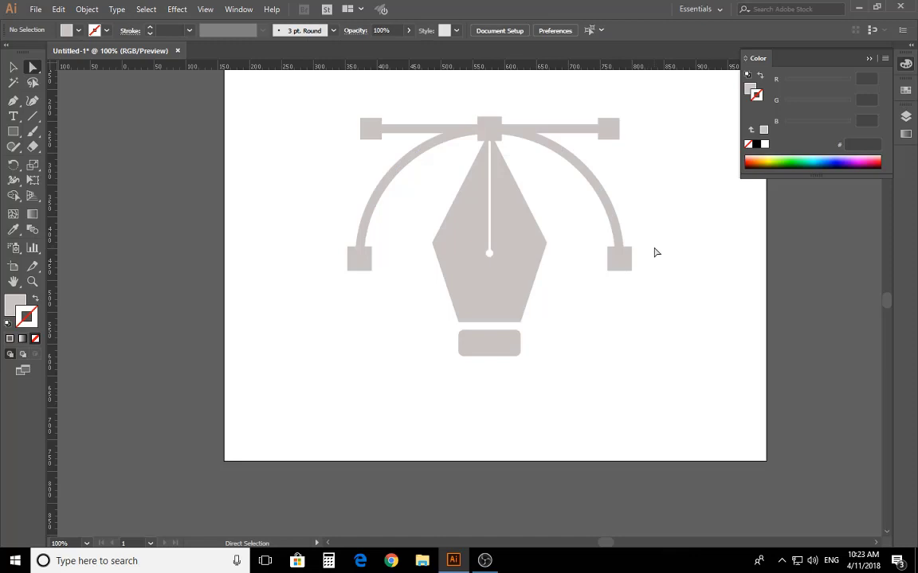
# Step: Drag the selected nib paths slightly to line them up with the arc
pyautogui.scroll(1, 661, 175)
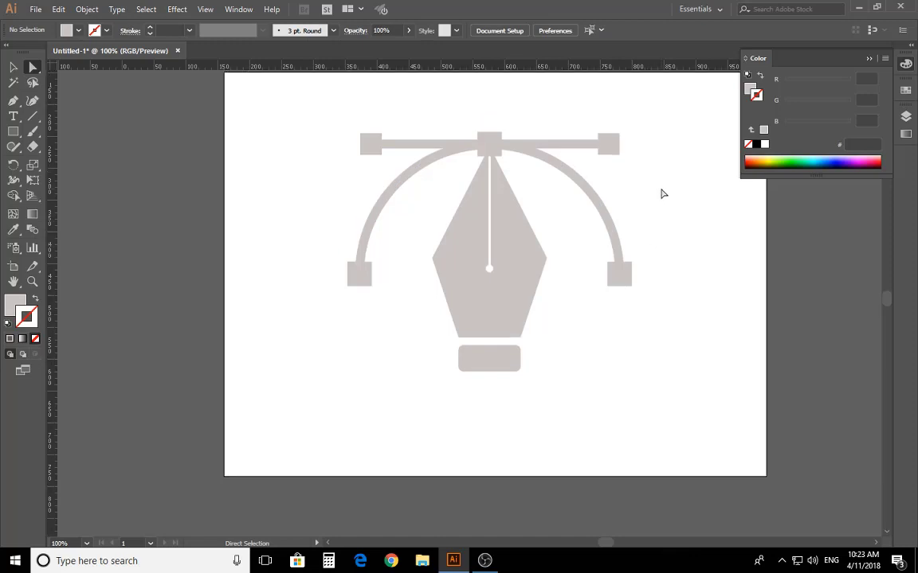
pyautogui.scroll(3, 661, 193)
pyautogui.scroll(2, 661, 197)
pyautogui.moveTo(663, 185)
pyautogui.mouseDown()
pyautogui.moveTo(390, 444)
pyautogui.moveTo(328, 471)
pyautogui.mouseUp()
pyautogui.moveTo(475, 391)
pyautogui.mouseDown()
pyautogui.moveTo(482, 382)
pyautogui.moveTo(471, 389)
pyautogui.mouseUp()
pyautogui.click(620, 445)
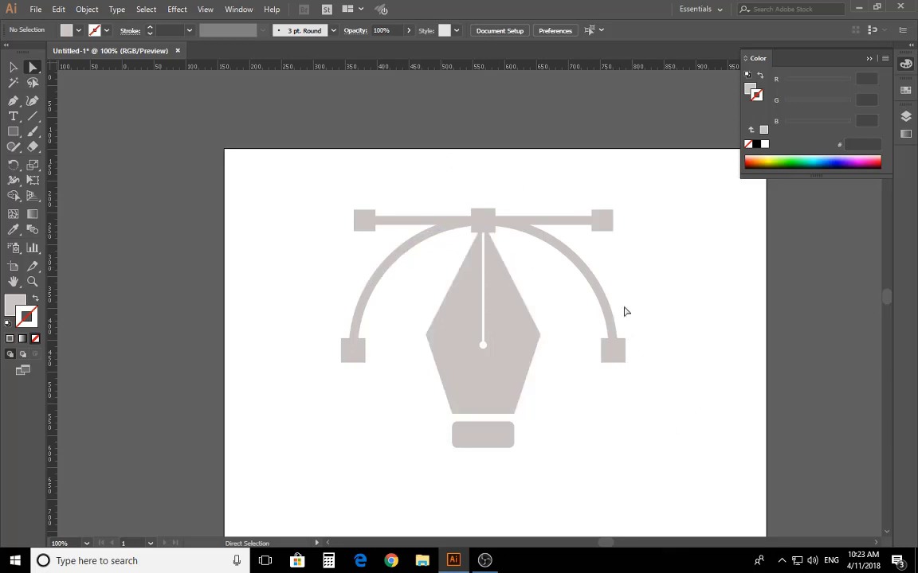
# Step: Enlarge the pen nib group slightly and expand its live shapes into plain paths
pyautogui.moveTo(549, 485); pyautogui.dragTo(469, 372)
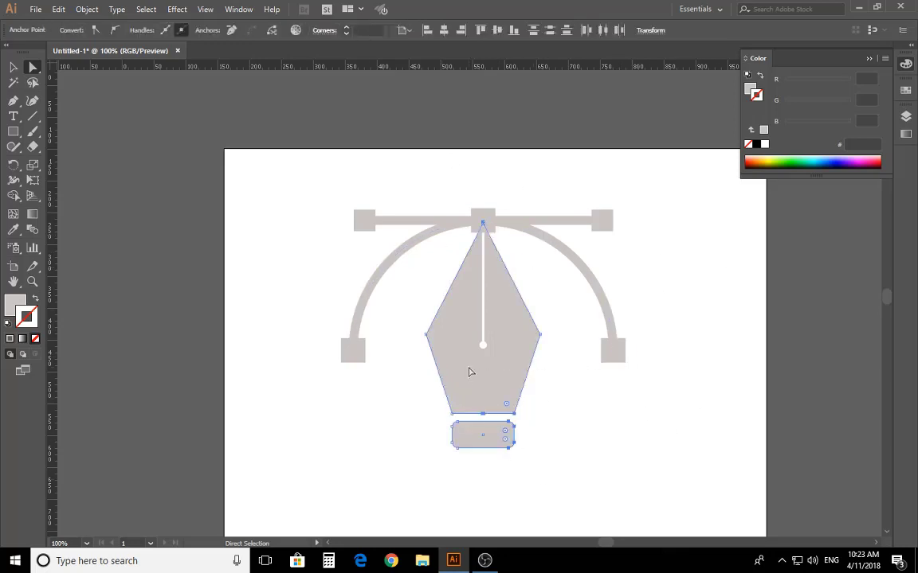
pyautogui.moveTo(494, 473); pyautogui.dragTo(473, 309)
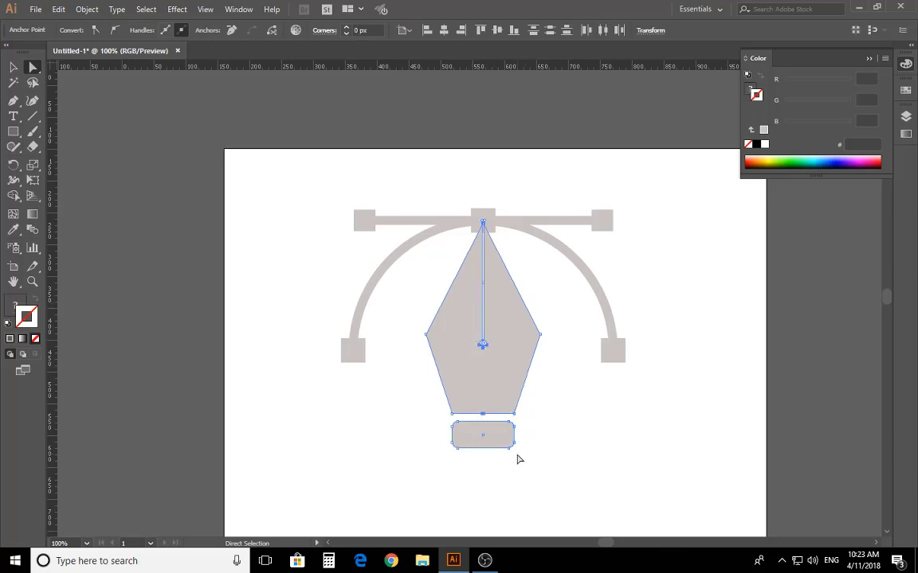
pyautogui.click(14, 68)
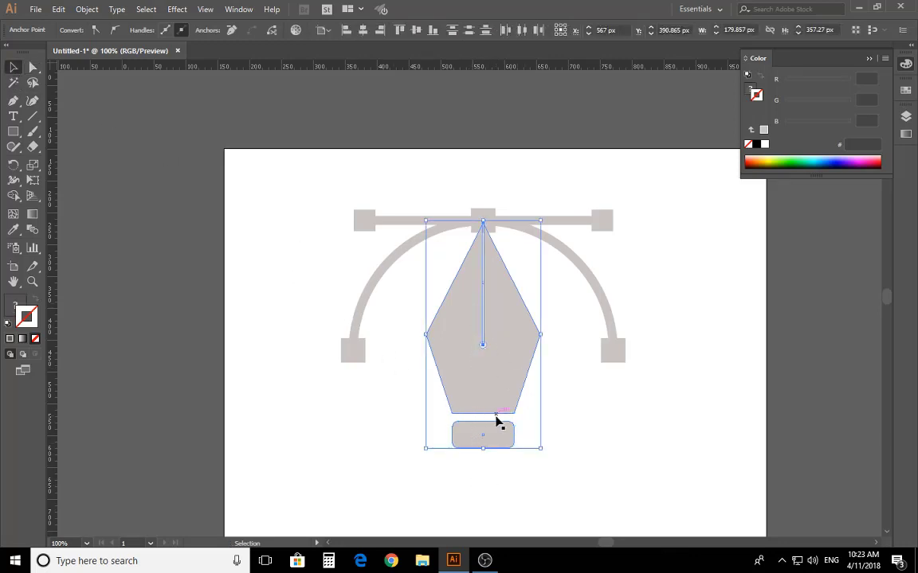
pyautogui.moveTo(540, 448); pyautogui.dragTo(549, 493)
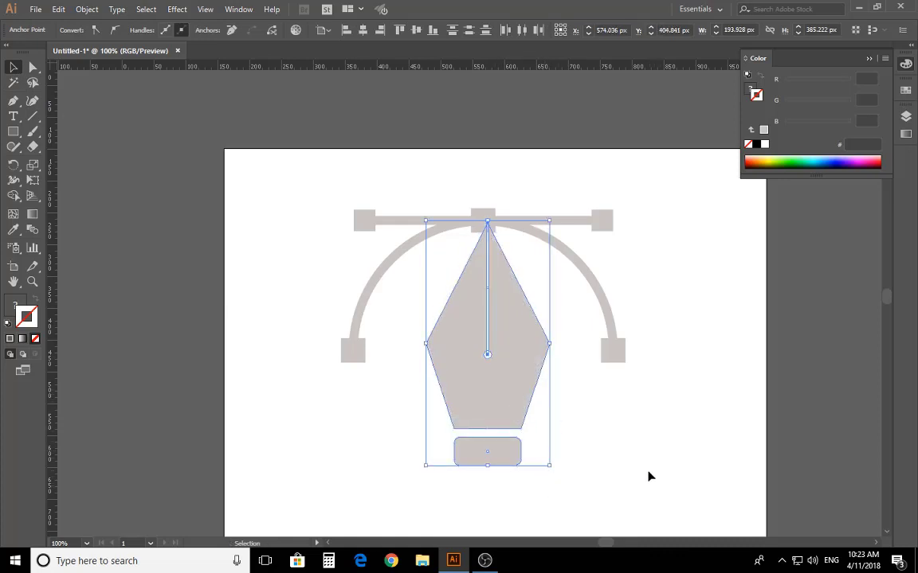
pyautogui.hotkey('ctrl', '8')
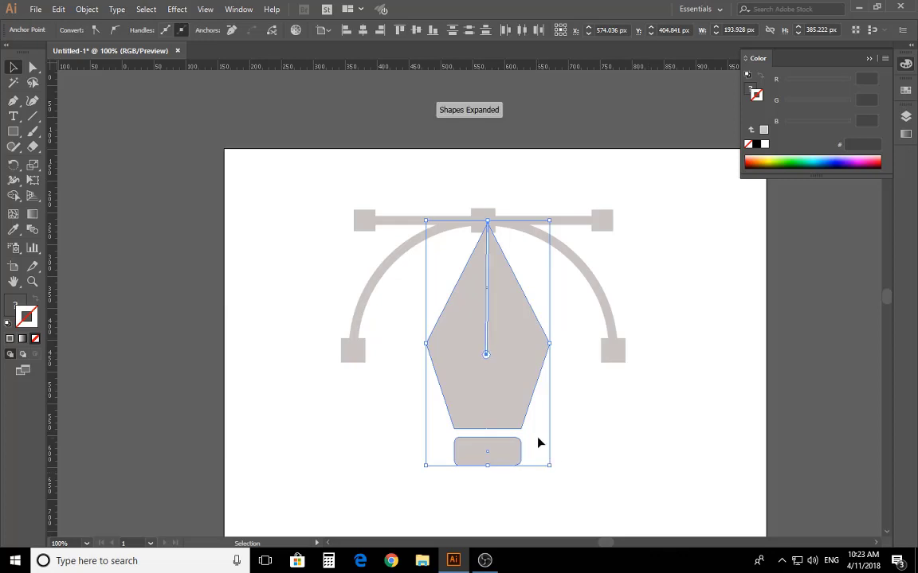
# Step: Nudge the nib and its base bar about 4 px to the left
pyautogui.click(491, 388)
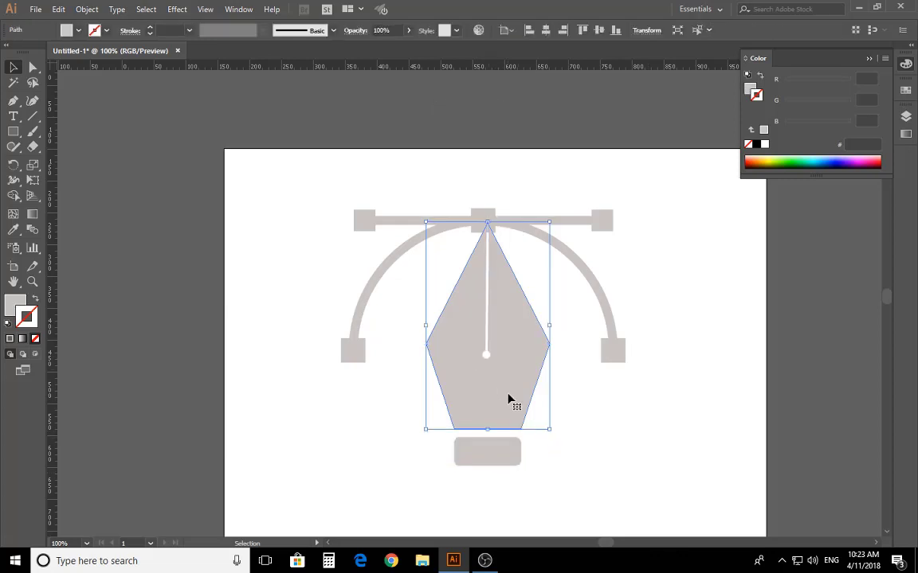
pyautogui.click(555, 474)
pyautogui.moveTo(555, 474); pyautogui.dragTo(457, 322)
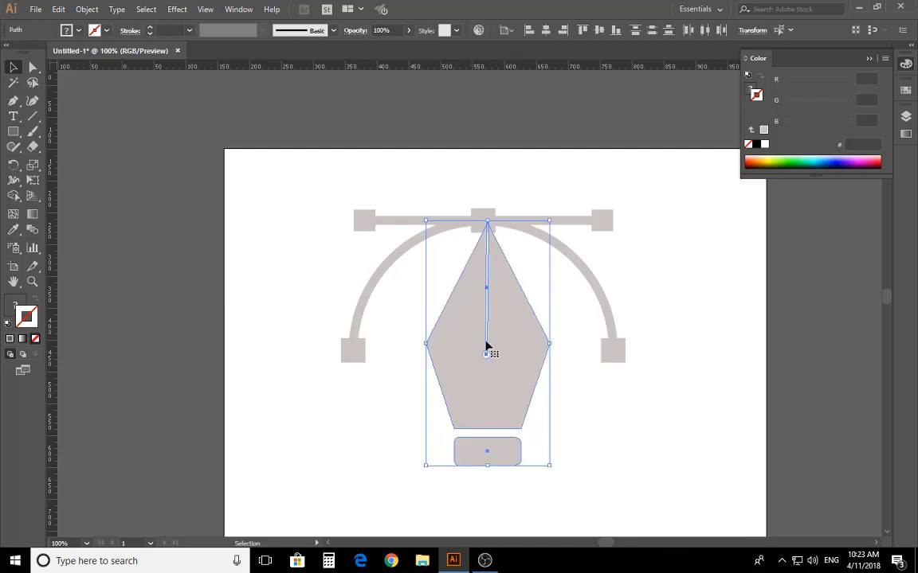
pyautogui.moveTo(498, 354); pyautogui.dragTo(496, 353)
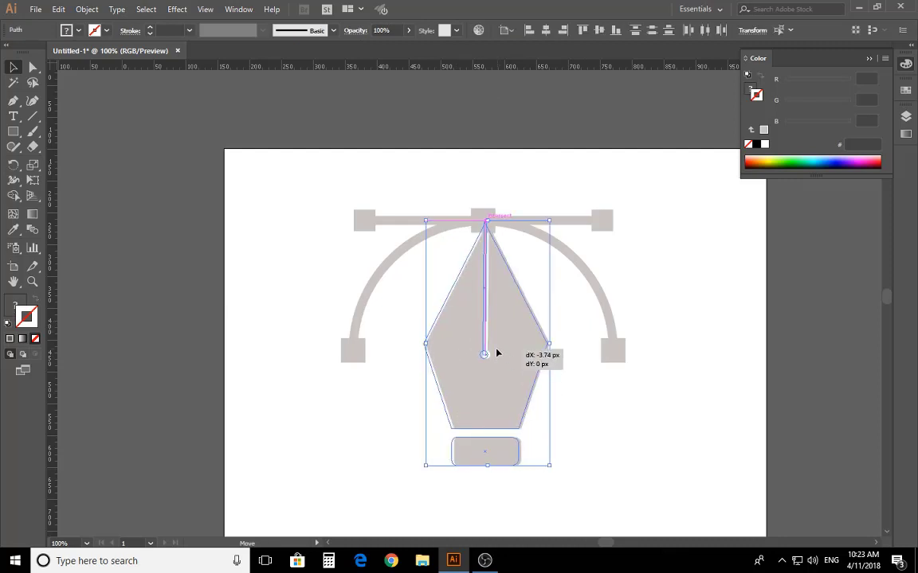
pyautogui.click(620, 431)
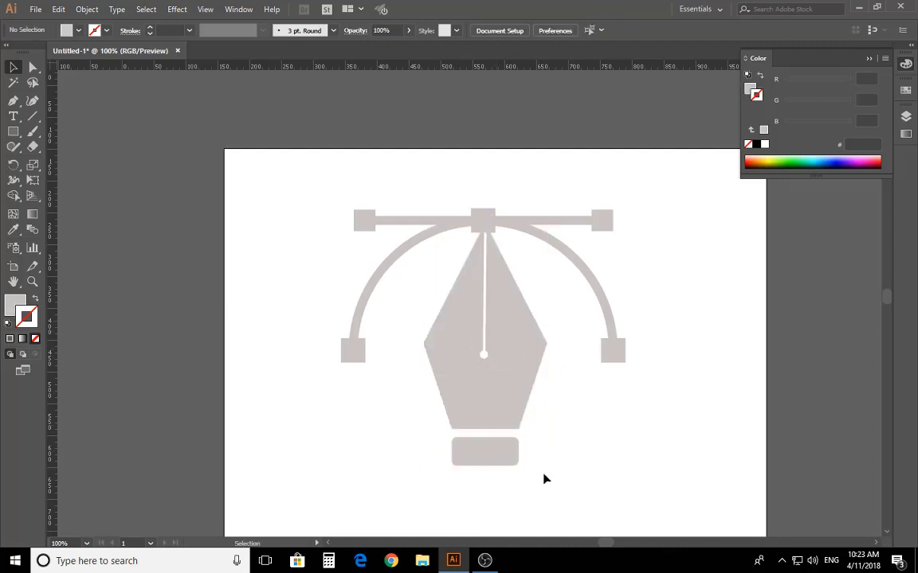
# Step: Group the nib together with its base bar
pyautogui.moveTo(537, 474); pyautogui.dragTo(451, 264)
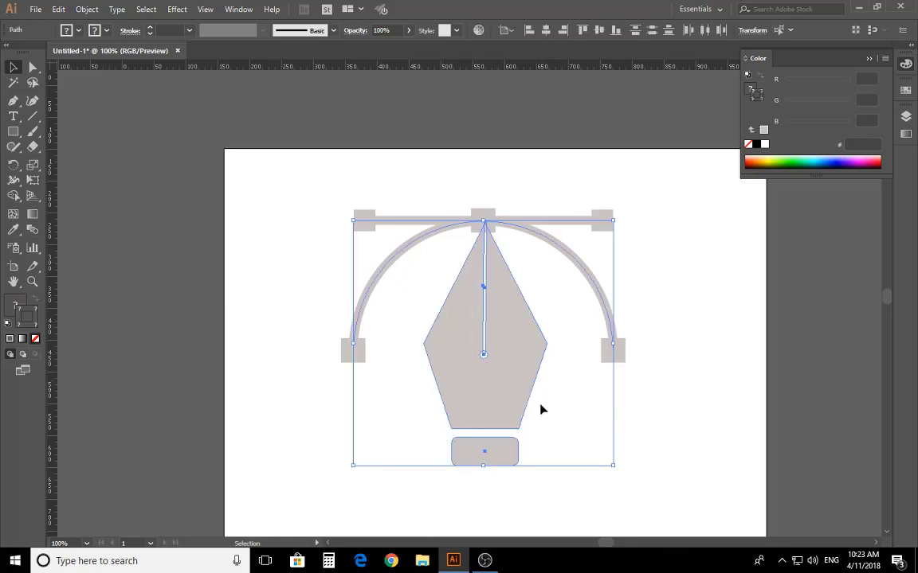
pyautogui.click(575, 508)
pyautogui.moveTo(540, 489); pyautogui.dragTo(470, 337)
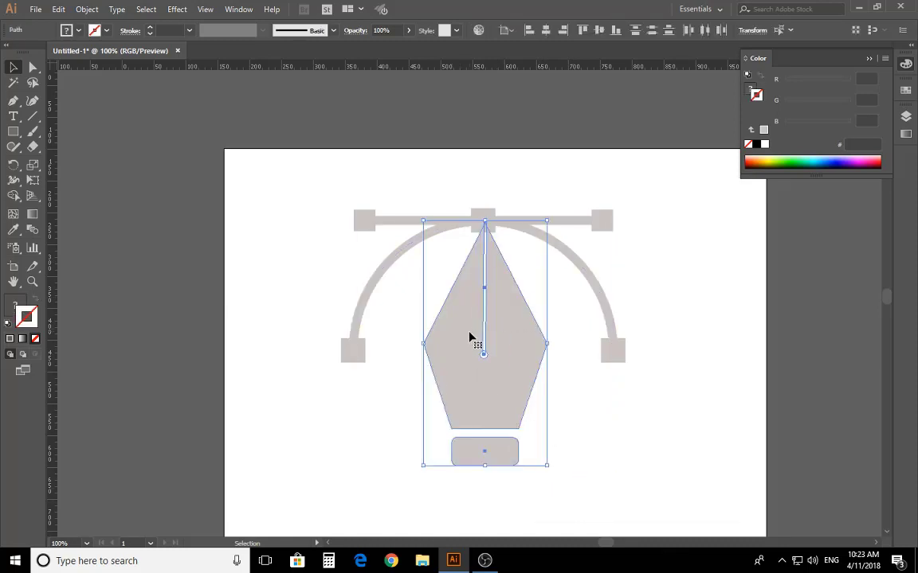
pyautogui.press('a')
pyautogui.hotkey('ctrl', 'g')
pyautogui.press('v')
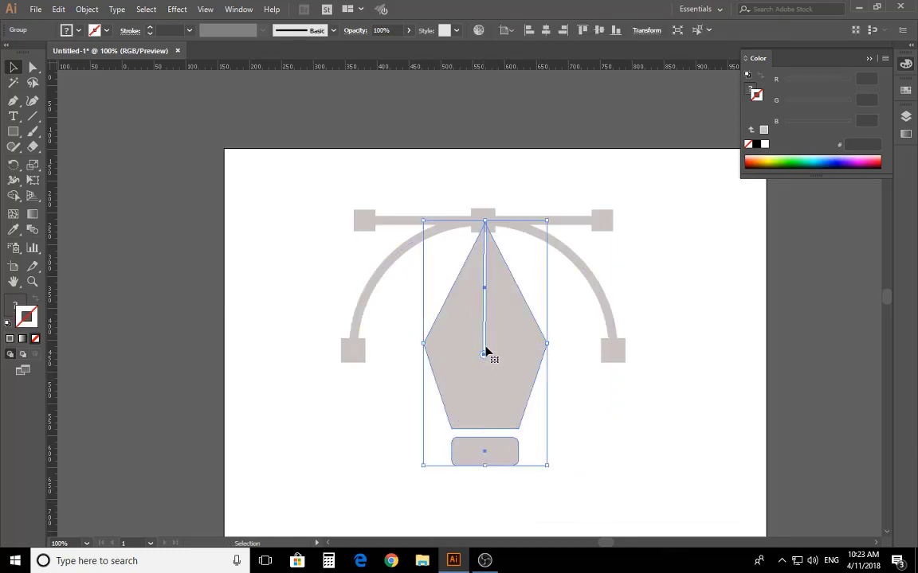
pyautogui.rightClick(485, 341)
pyautogui.click(378, 446)
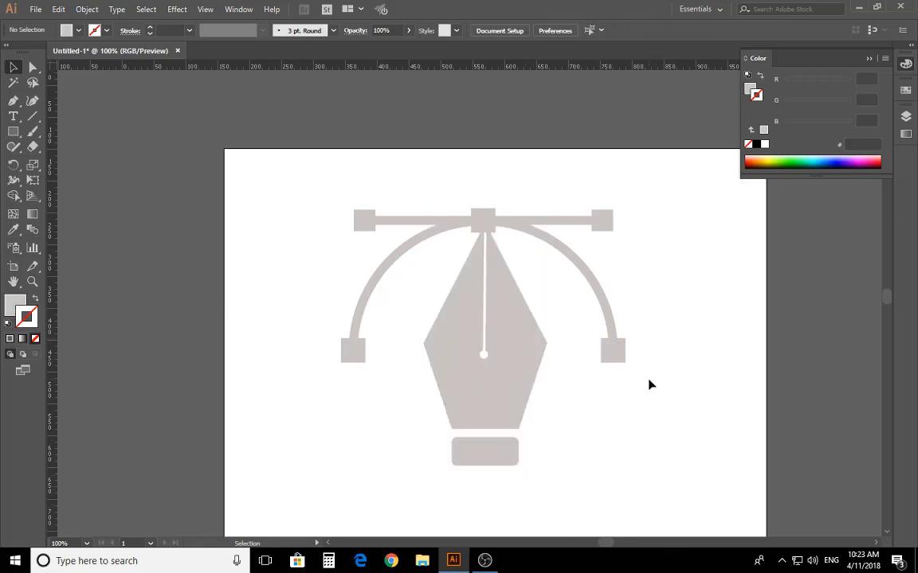
# Step: Group the arc with its five square nodes
pyautogui.moveTo(612, 308); pyautogui.dragTo(578, 200)
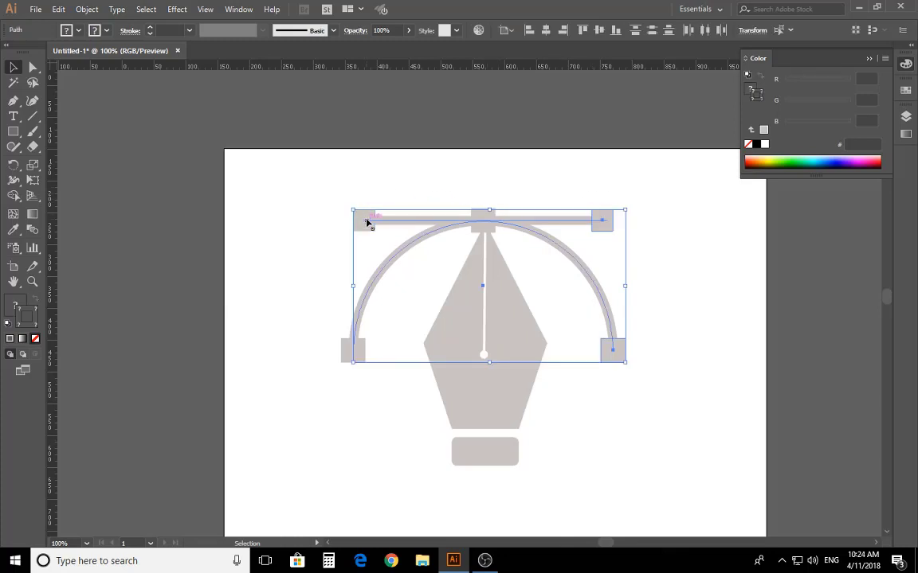
pyautogui.moveTo(311, 184); pyautogui.dragTo(396, 408)
pyautogui.moveTo(646, 179)
pyautogui.mouseDown()
pyautogui.moveTo(612, 261)
pyautogui.moveTo(583, 416)
pyautogui.mouseUp()
pyautogui.click(488, 221)
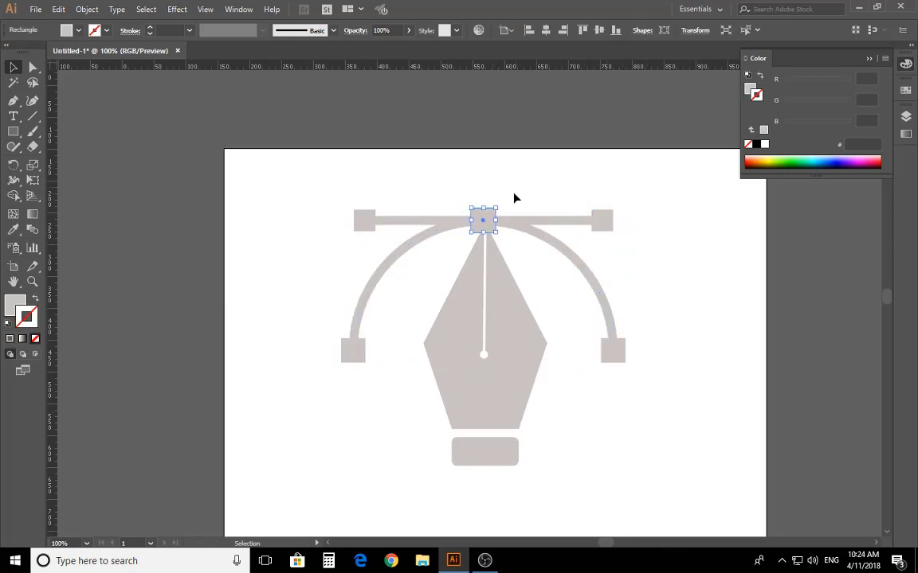
pyautogui.click(606, 219)
pyautogui.keyDown('shift'); pyautogui.click(614, 353); pyautogui.keyUp('shift')
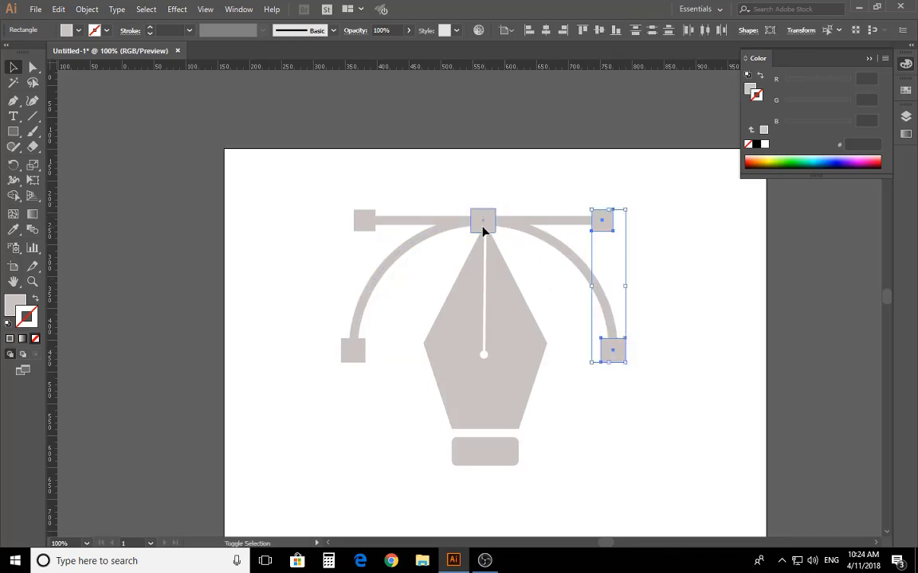
pyautogui.keyDown('shift'); pyautogui.click(484, 223); pyautogui.keyUp('shift')
pyautogui.keyDown('shift'); pyautogui.click(366, 224); pyautogui.keyUp('shift')
pyautogui.keyDown('shift'); pyautogui.click(353, 349); pyautogui.keyUp('shift')
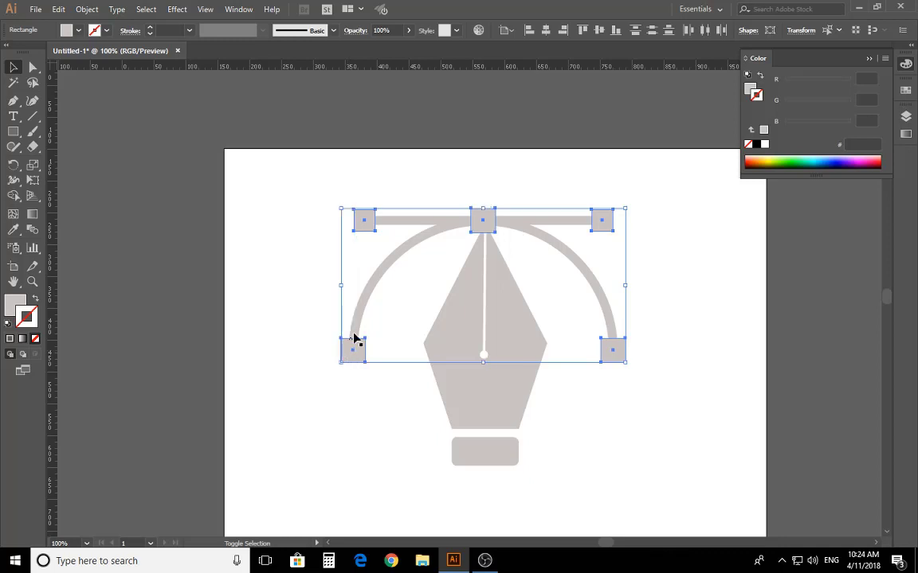
pyautogui.keyDown('shift'); pyautogui.click(380, 277); pyautogui.keyUp('shift')
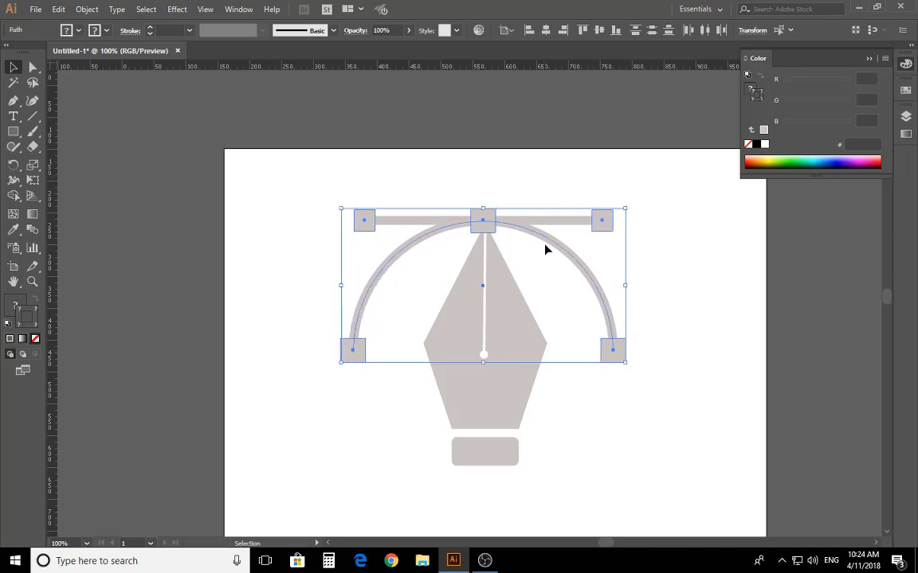
pyautogui.hotkey('ctrl', 'g')
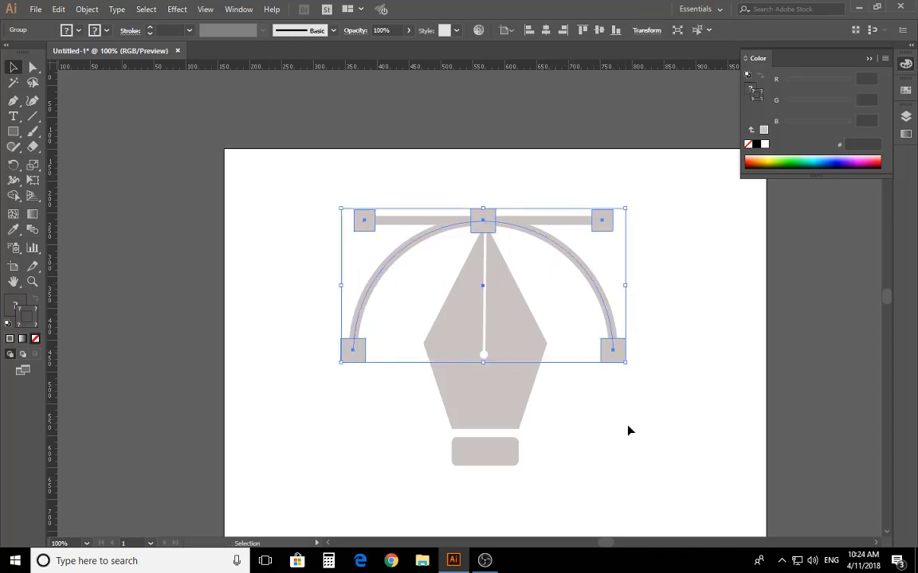
# Step: Horizontally centre-align all logo parts on each other
pyautogui.moveTo(629, 468); pyautogui.dragTo(396, 185)
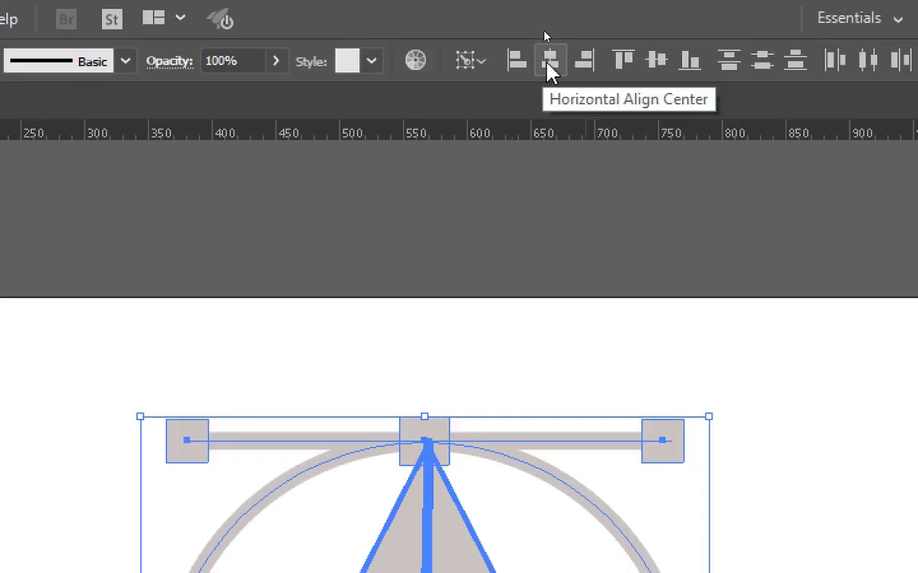
pyautogui.click(550, 70)
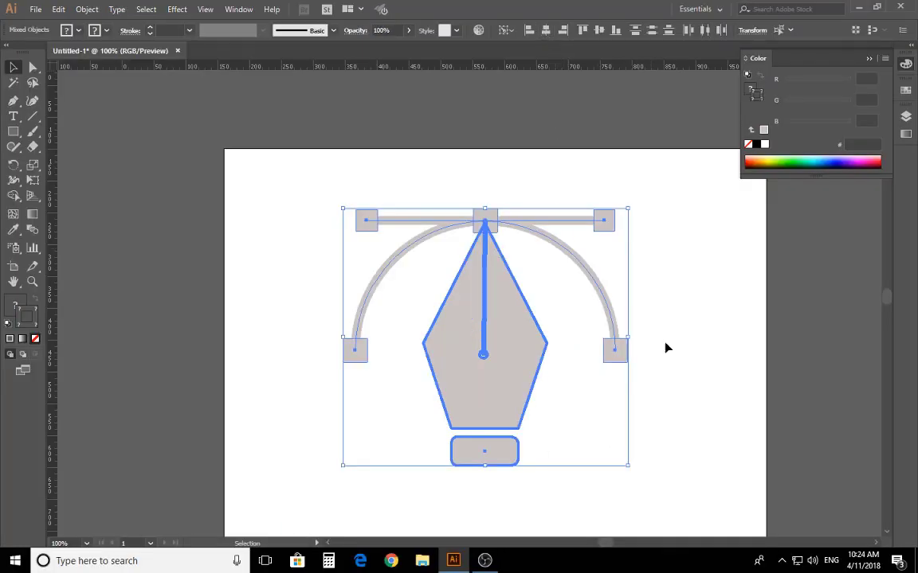
pyautogui.click(668, 348)
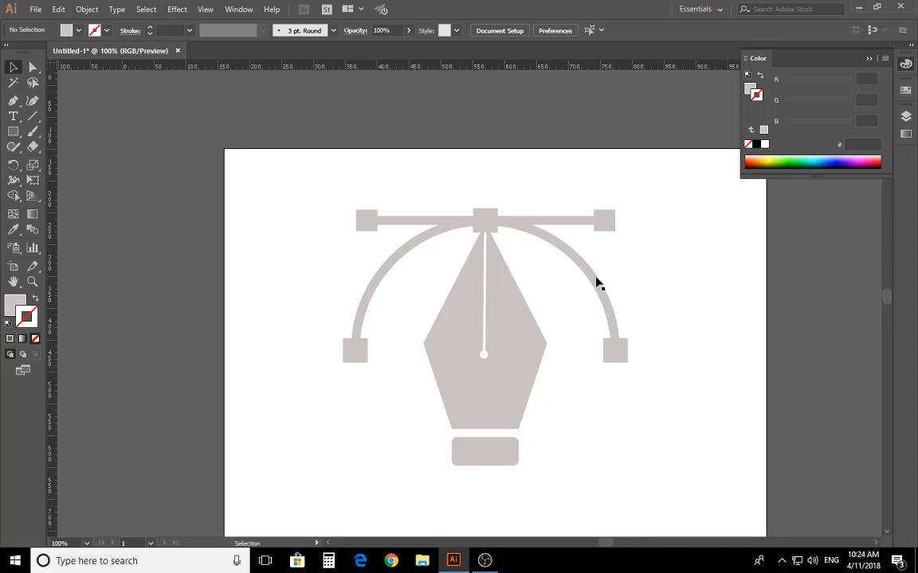
pyautogui.scroll(-2, 672, 262)
pyautogui.scroll(-3, 665, 262)
pyautogui.scroll(2, 666, 262)
# Step: Move the whole logo off the artboard to the left
pyautogui.scroll(1, 666, 262)
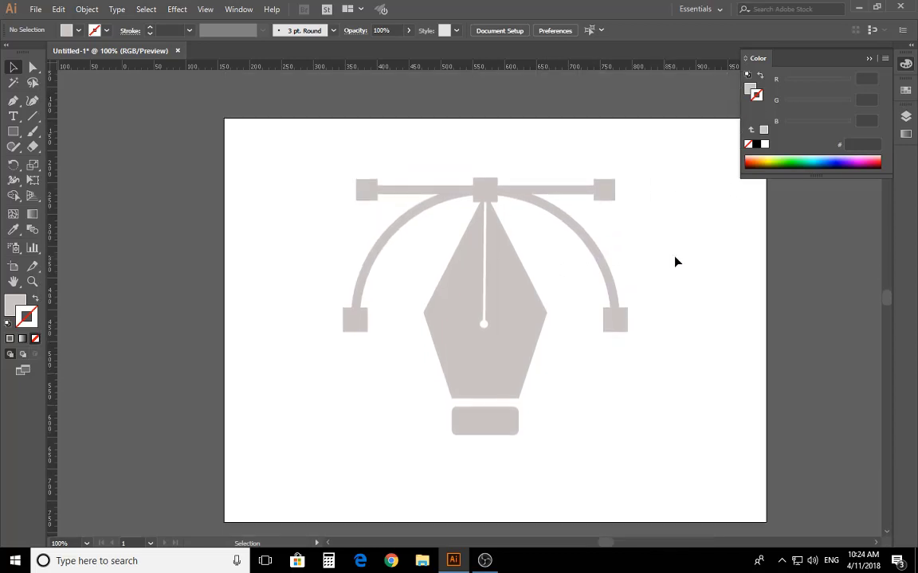
pyautogui.moveTo(665, 141); pyautogui.dragTo(332, 452)
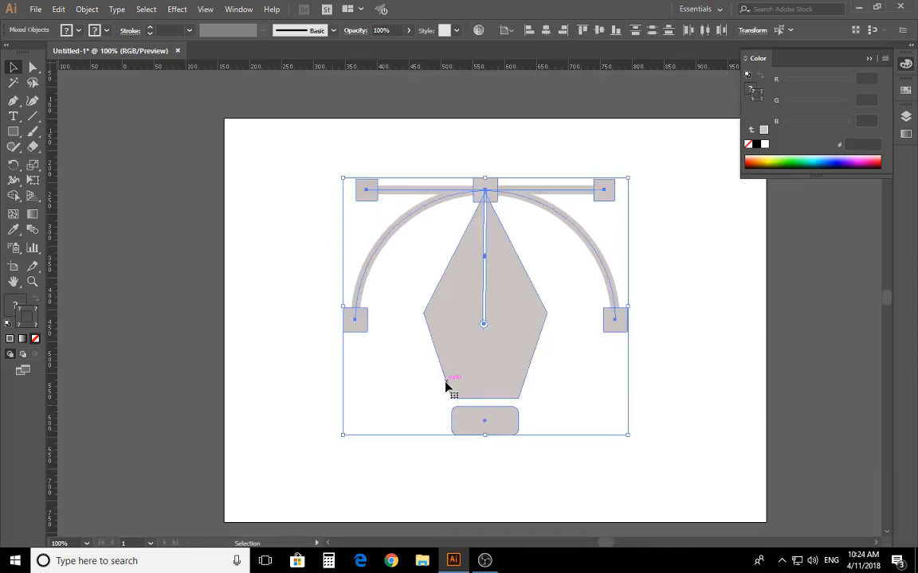
pyautogui.moveTo(481, 385); pyautogui.dragTo(70, 358)
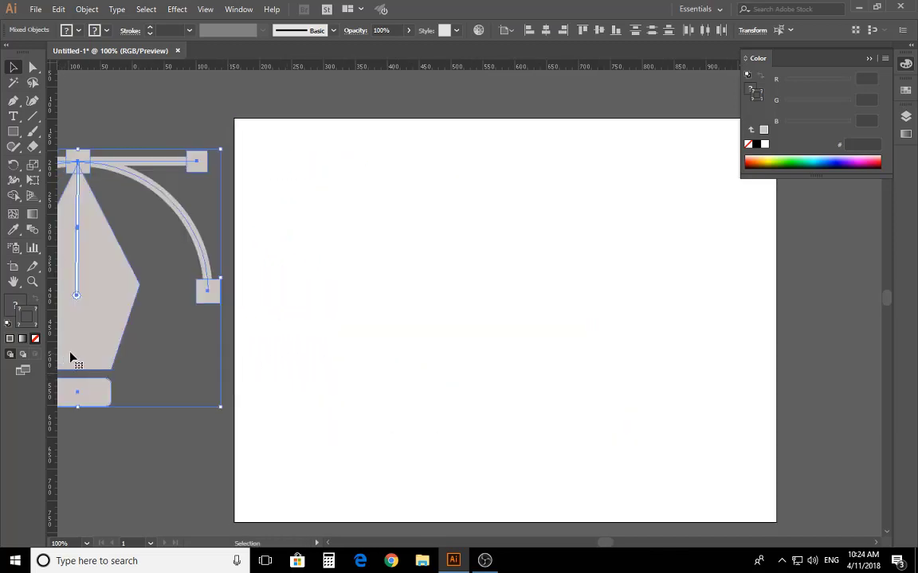
pyautogui.click(421, 278)
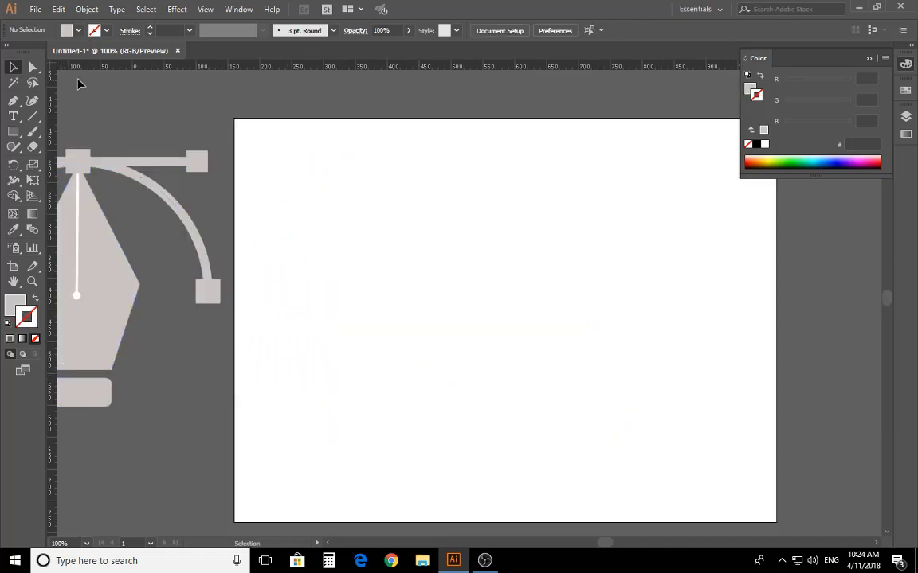
# Step: Draw a grey rectangle in the middle of the artboard
pyautogui.click(12, 102)
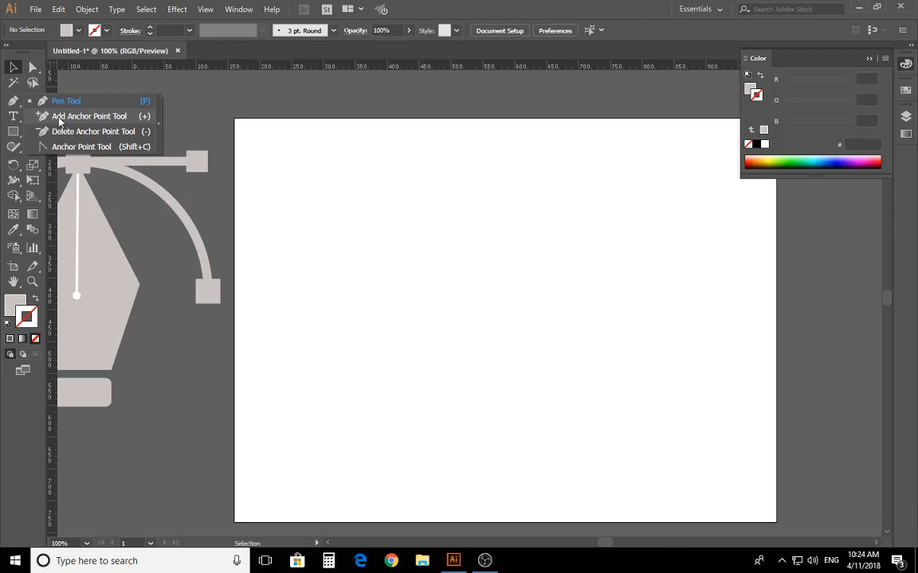
pyautogui.click(13, 131)
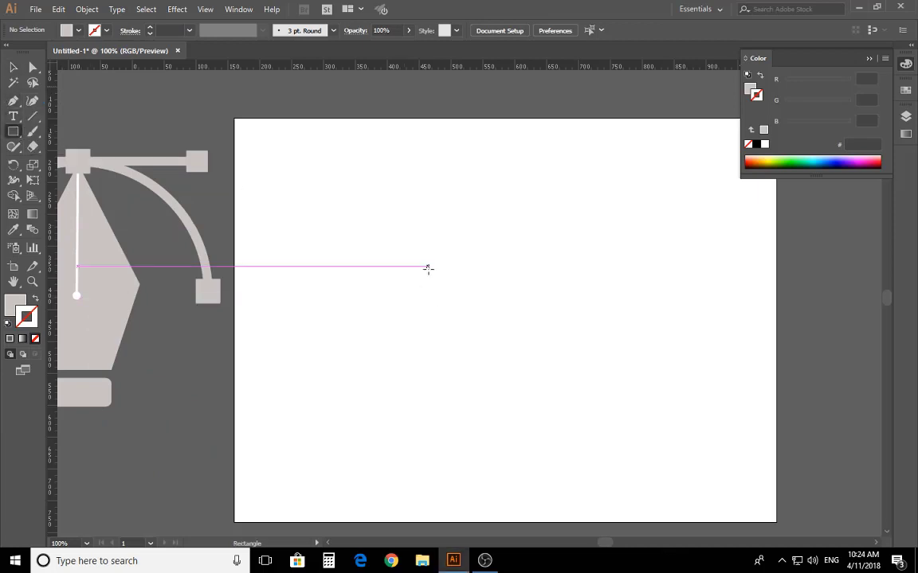
pyautogui.moveTo(397, 211); pyautogui.dragTo(648, 378)
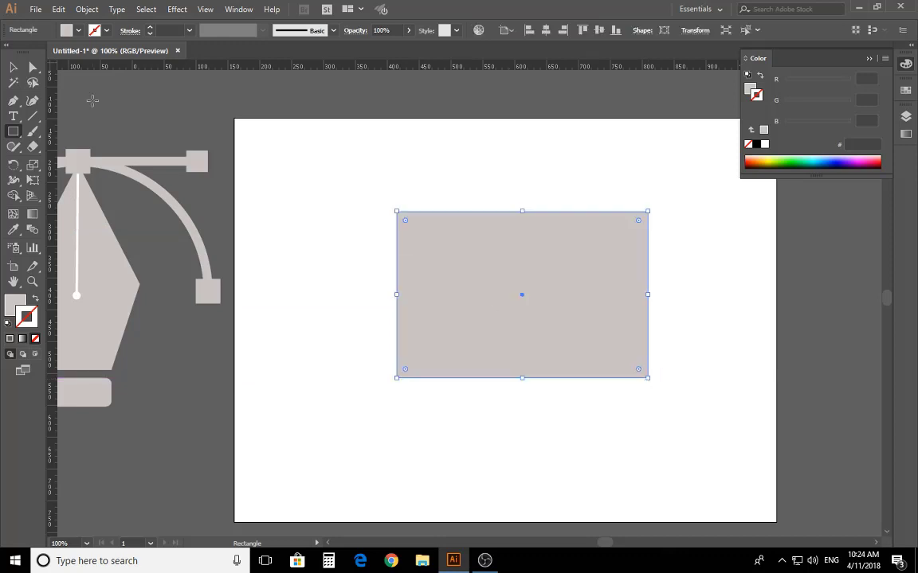
pyautogui.click(15, 103)
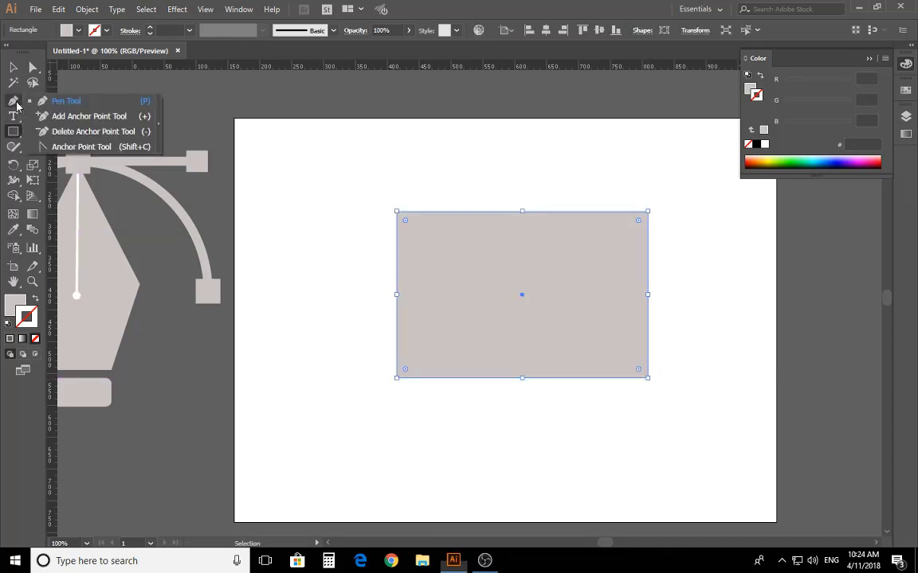
# Step: Add an anchor point midway along the rectangle's top edge
pyautogui.click(83, 119)
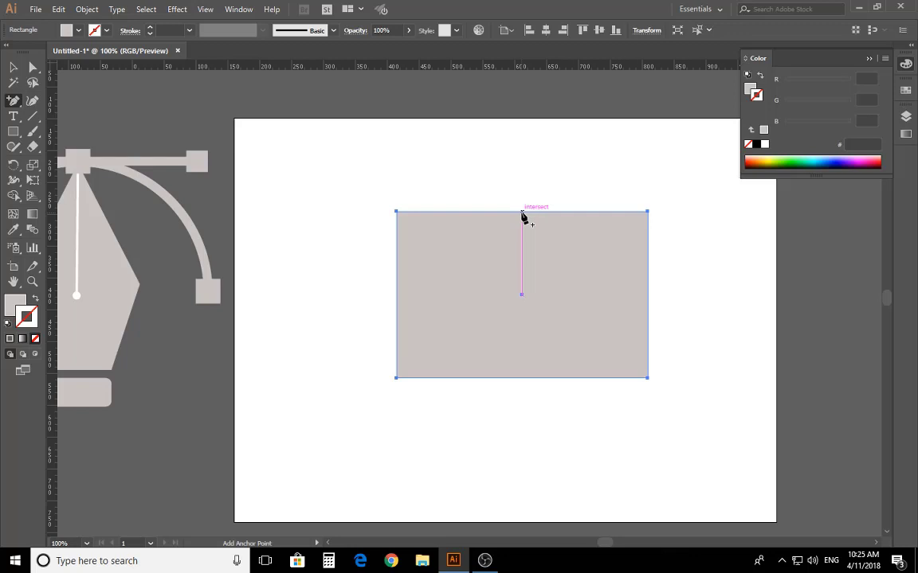
pyautogui.click(521, 212)
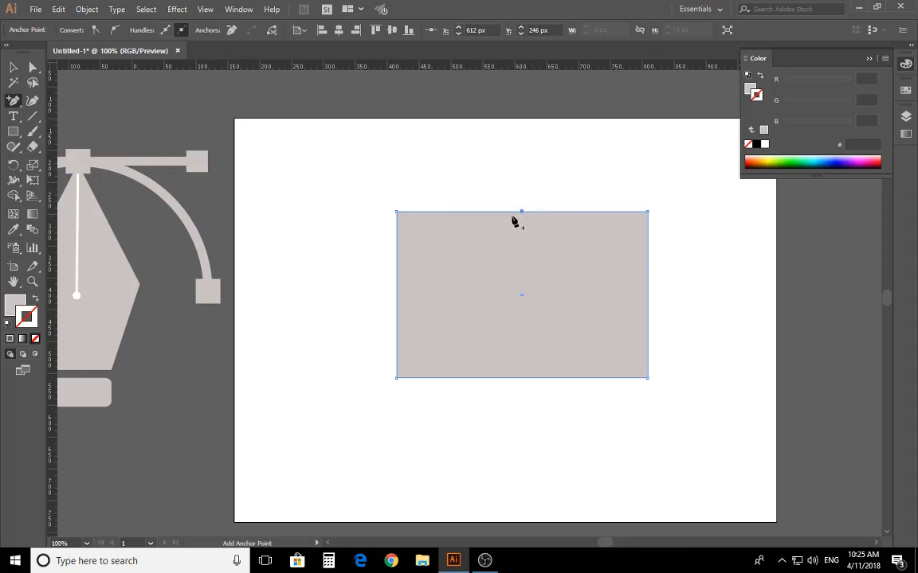
pyautogui.click(31, 69)
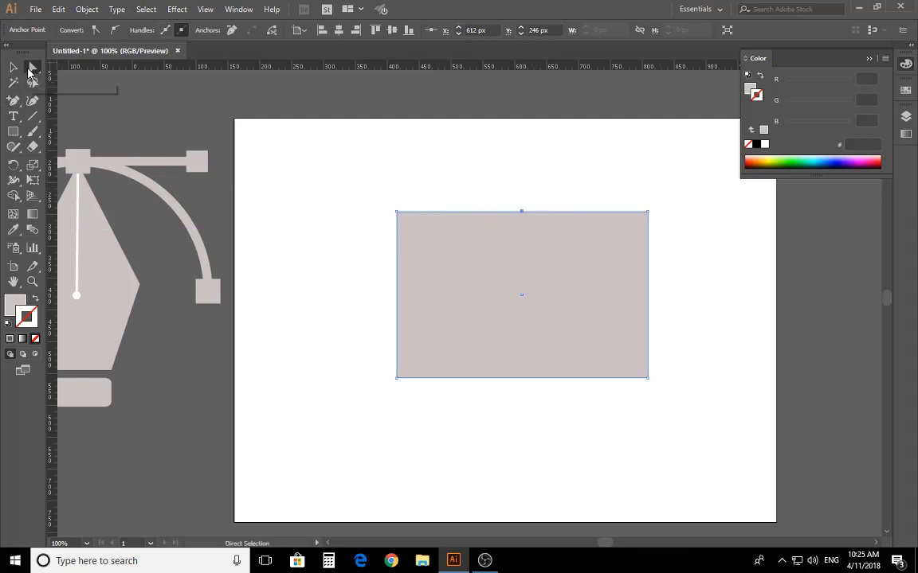
pyautogui.moveTo(321, 155); pyautogui.dragTo(516, 289)
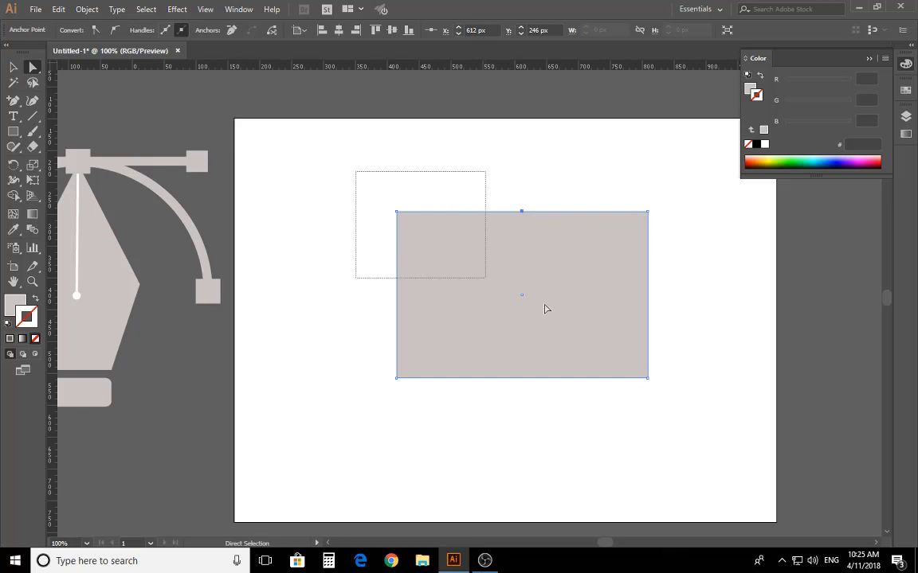
pyautogui.click(512, 186)
# Step: Pull the new top anchor upward into a centred peak, forming a house shape
pyautogui.click(524, 213)
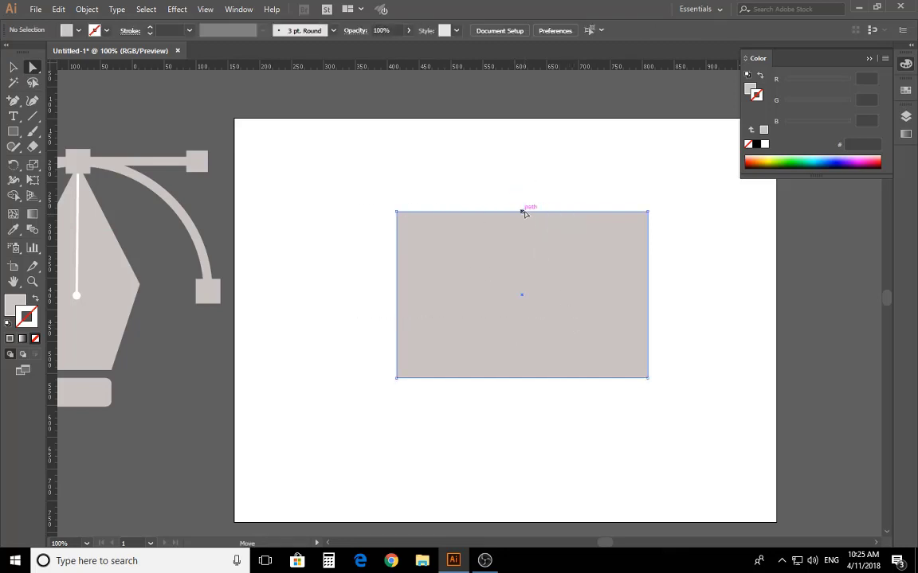
pyautogui.moveTo(524, 213); pyautogui.dragTo(505, 120)
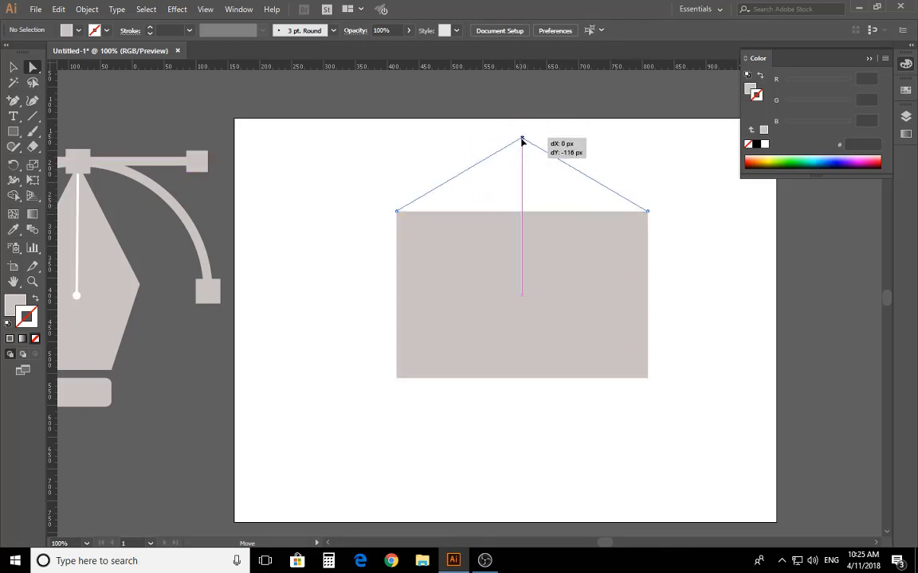
pyautogui.moveTo(505, 120); pyautogui.dragTo(523, 141)
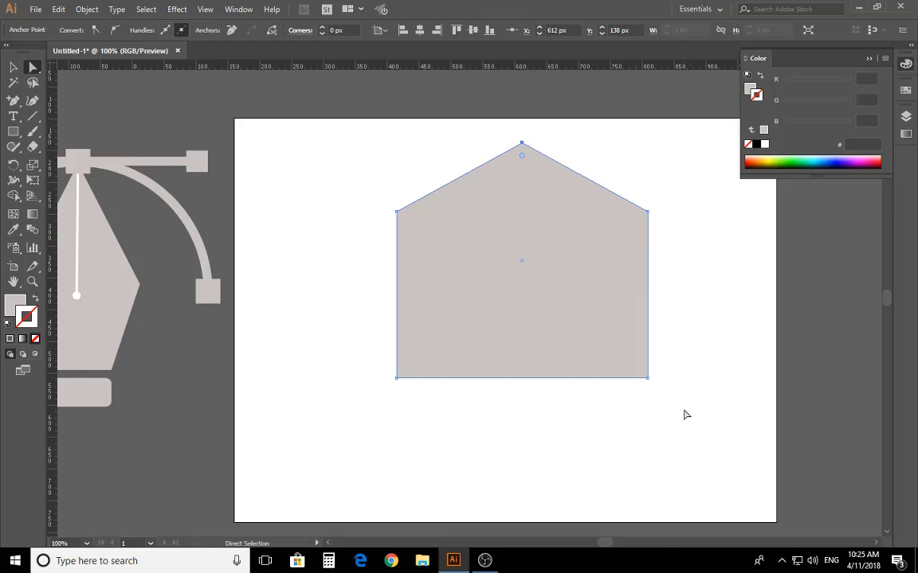
pyautogui.moveTo(686, 414); pyautogui.dragTo(443, 205)
pyautogui.moveTo(516, 287); pyautogui.dragTo(523, 354)
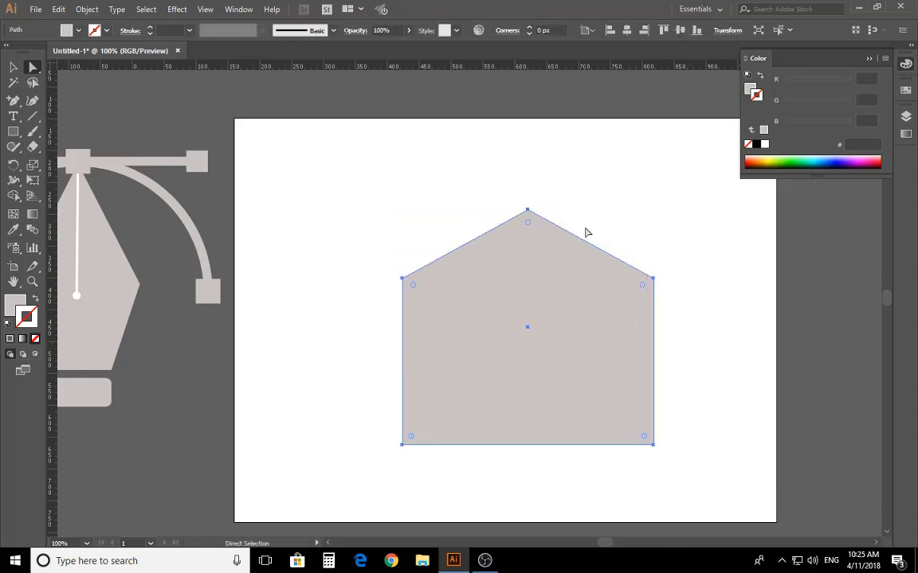
pyautogui.click(538, 183)
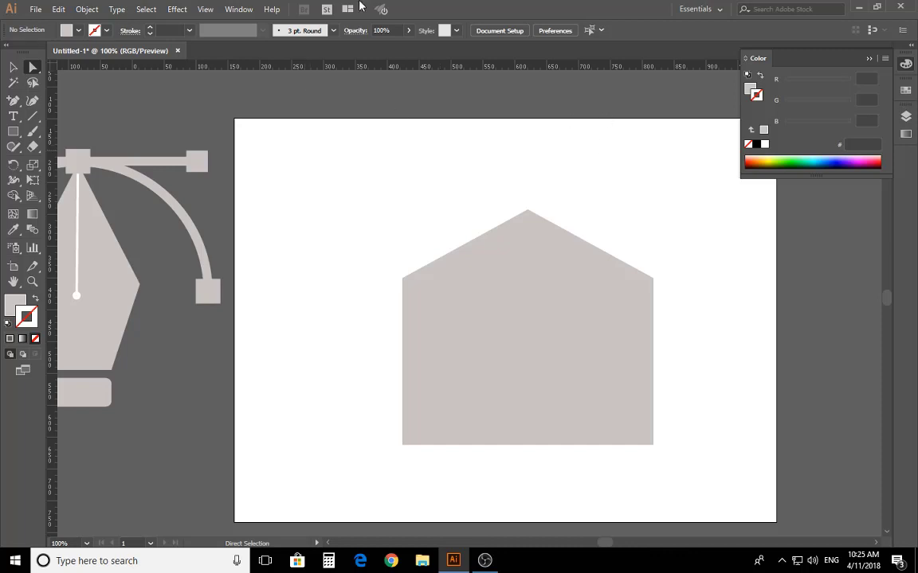
# Step: Remove the house's peak and corner points, then undo to restore the shape
pyautogui.click(13, 102)
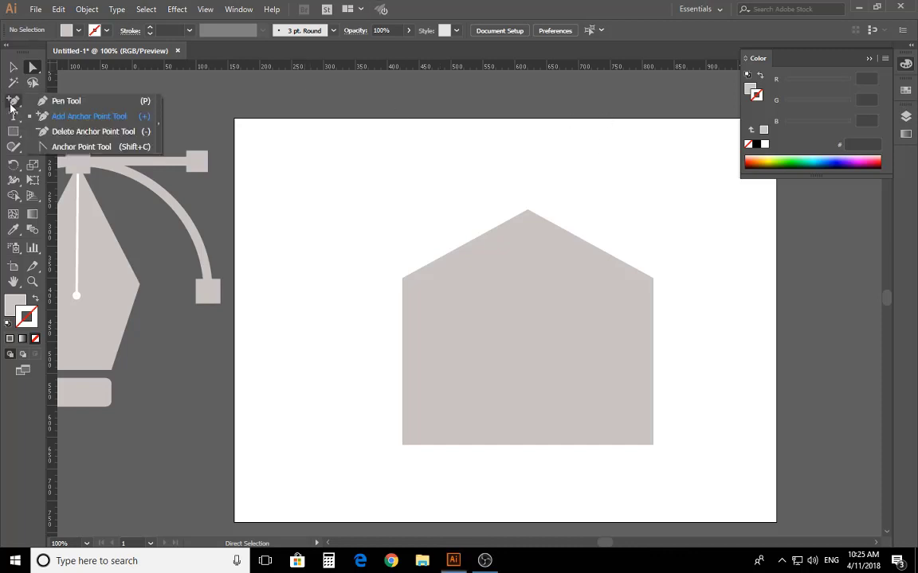
pyautogui.click(72, 131)
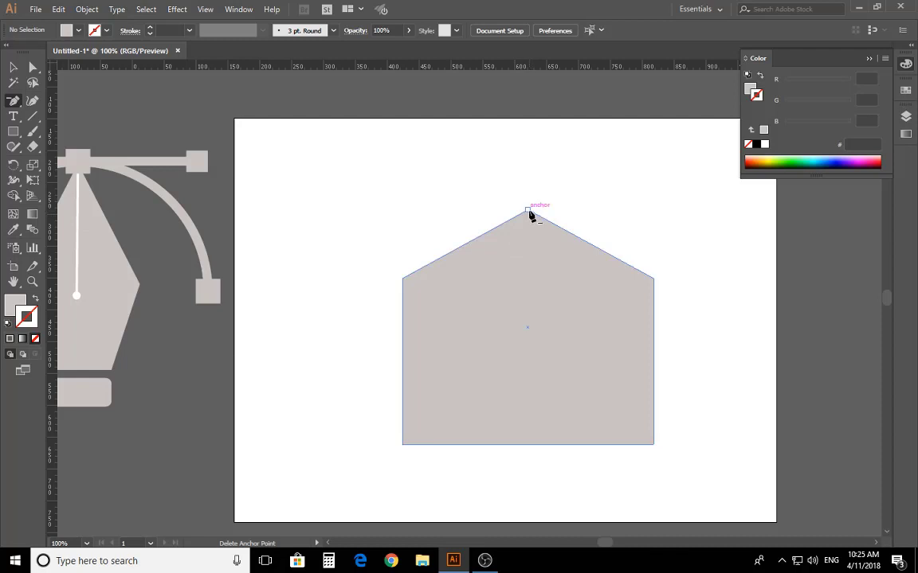
pyautogui.click(528, 212)
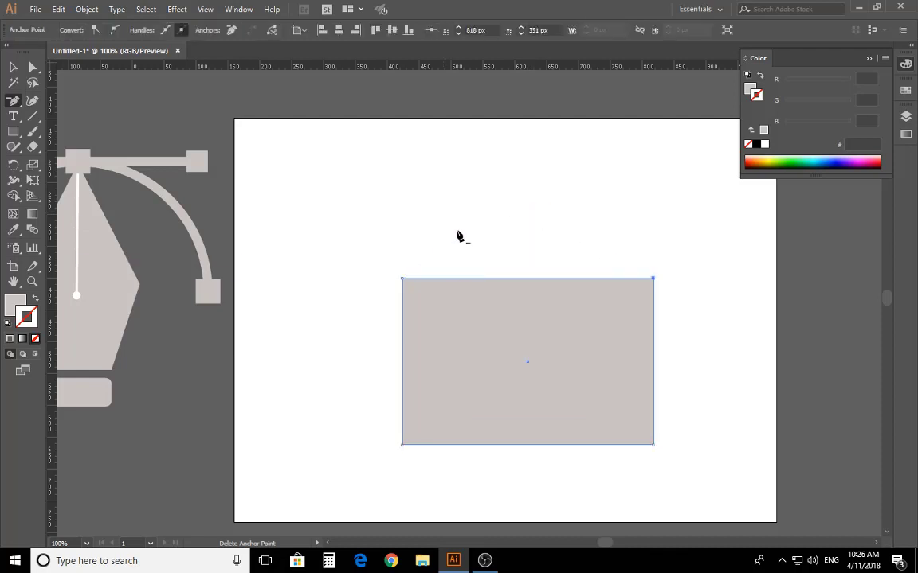
pyautogui.click(654, 280)
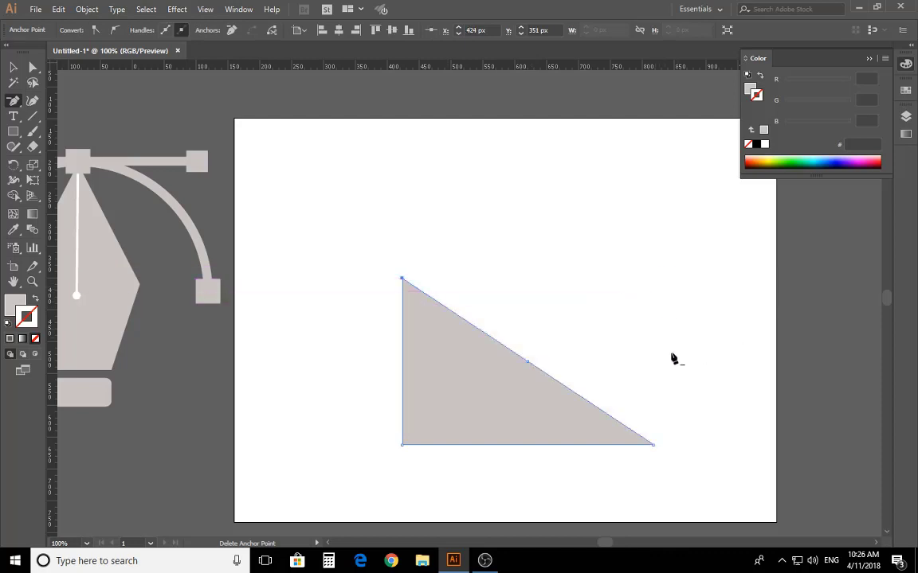
pyautogui.click(653, 444)
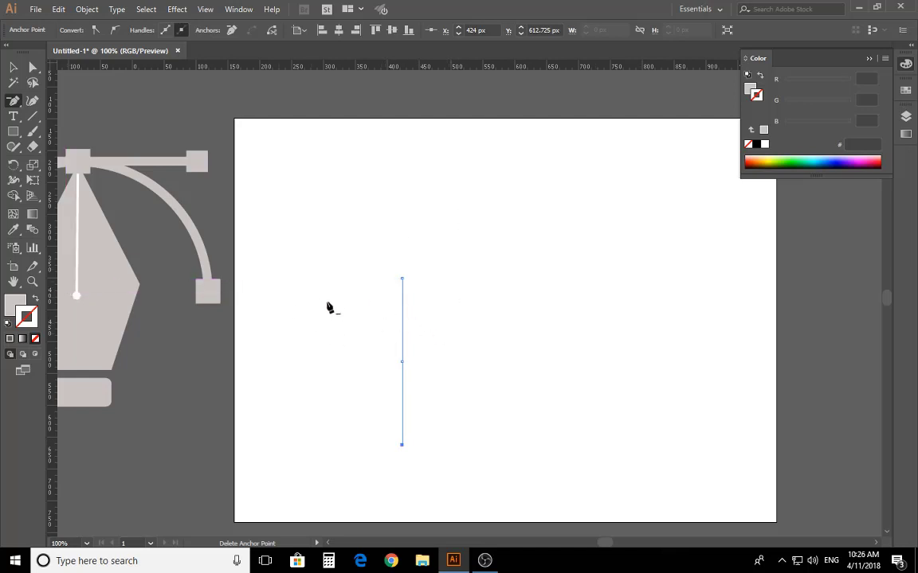
pyautogui.hotkey('ctrl', 'z')
pyautogui.hotkey('ctrl', 'z')
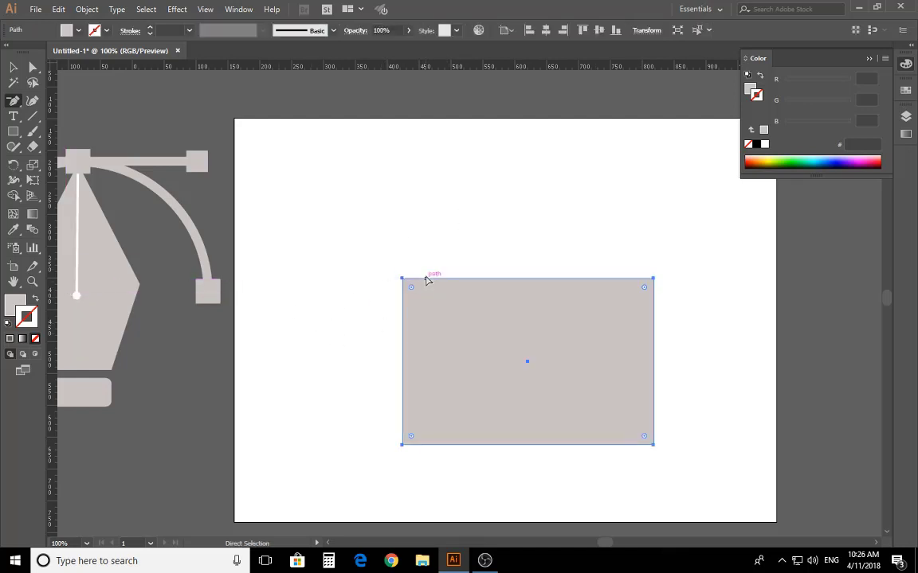
# Step: Select the grey shape with the Selection tool and delete it
pyautogui.moveTo(14, 105); pyautogui.dragTo(98, 119)
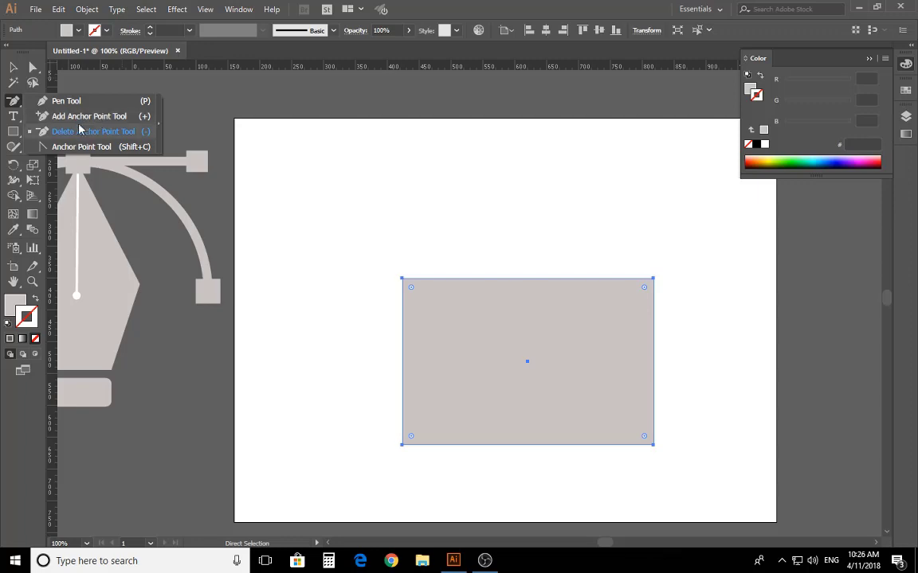
pyautogui.click(93, 131)
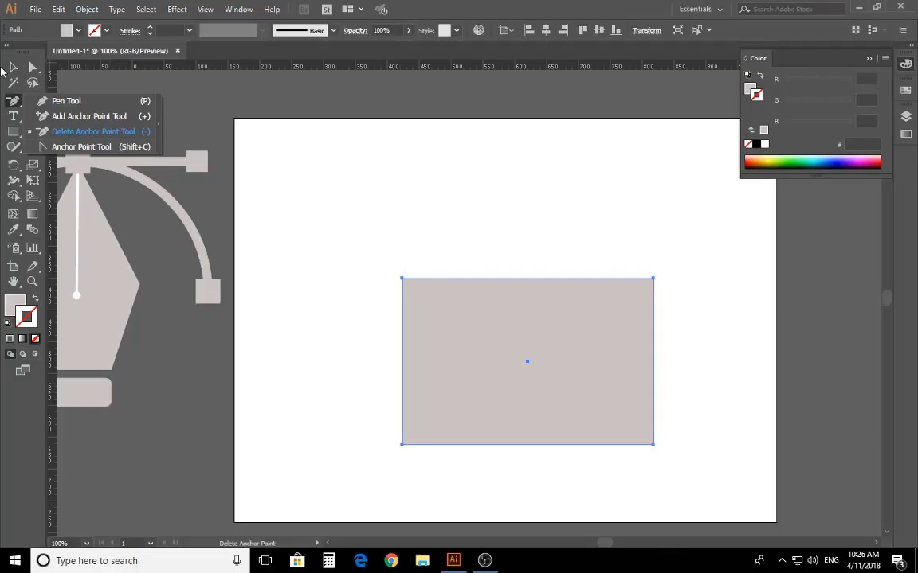
pyautogui.click(13, 67)
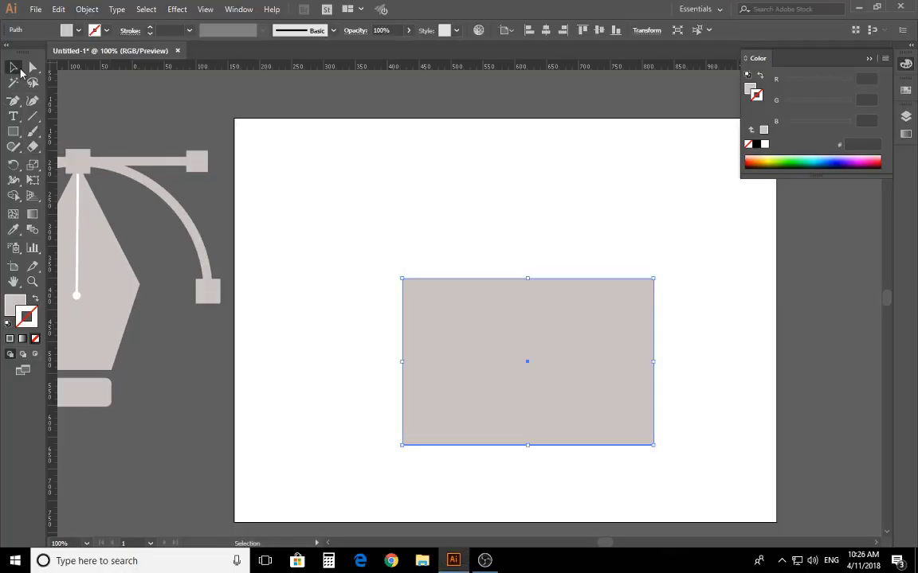
pyautogui.moveTo(538, 361); pyautogui.dragTo(498, 312)
pyautogui.press('Delete')
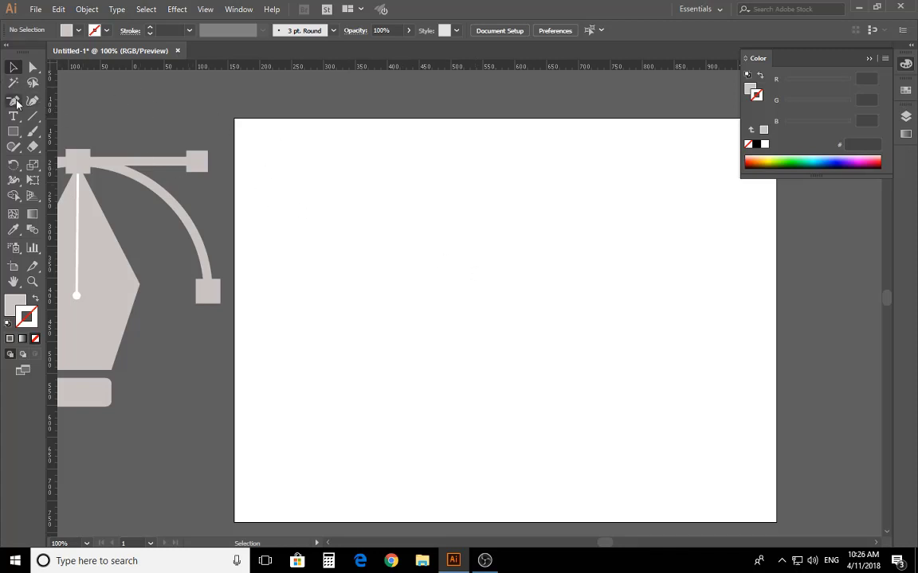
# Step: Draw a tall oval and convert its top and bottom anchors into sharp corners
pyautogui.moveTo(13, 131); pyautogui.dragTo(69, 163)
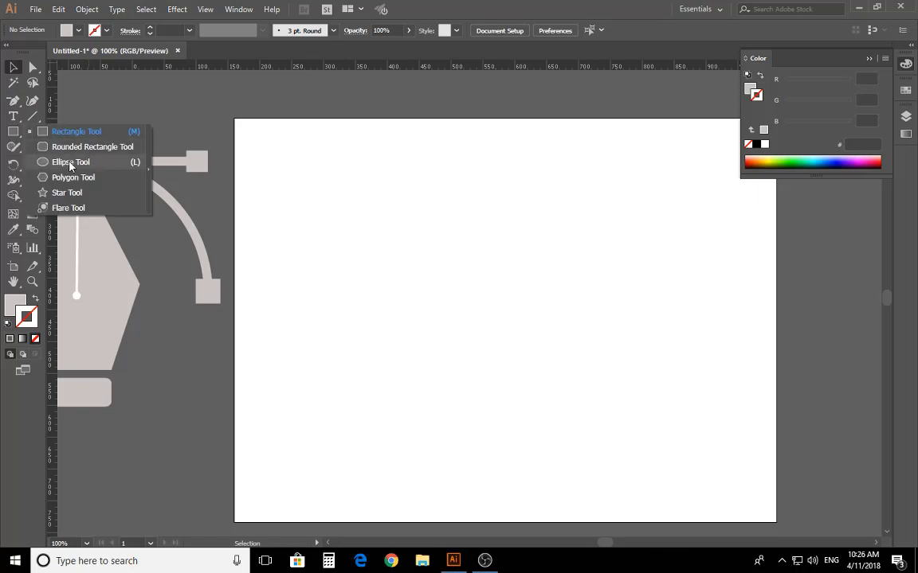
pyautogui.click(69, 163)
pyautogui.moveTo(423, 246); pyautogui.dragTo(505, 387)
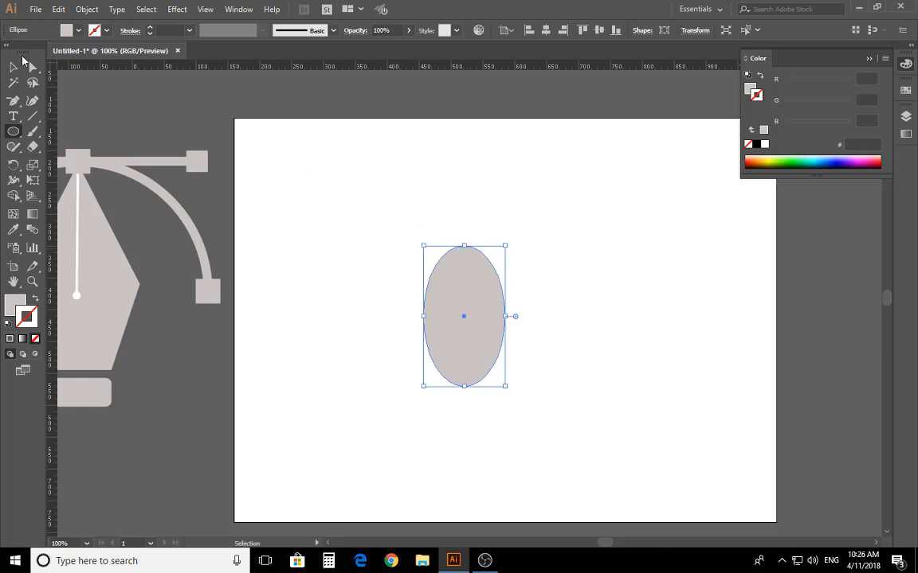
pyautogui.moveTo(14, 100); pyautogui.dragTo(48, 131)
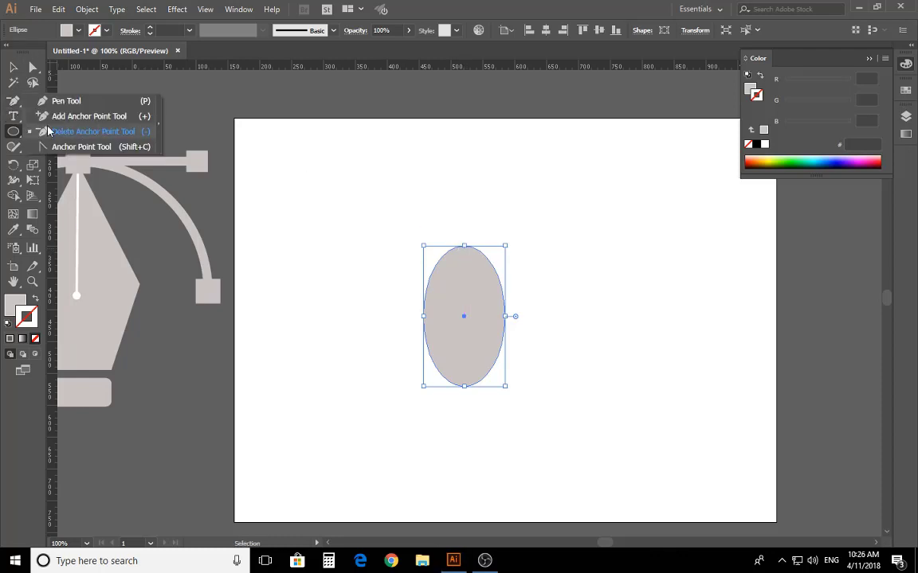
pyautogui.click(90, 152)
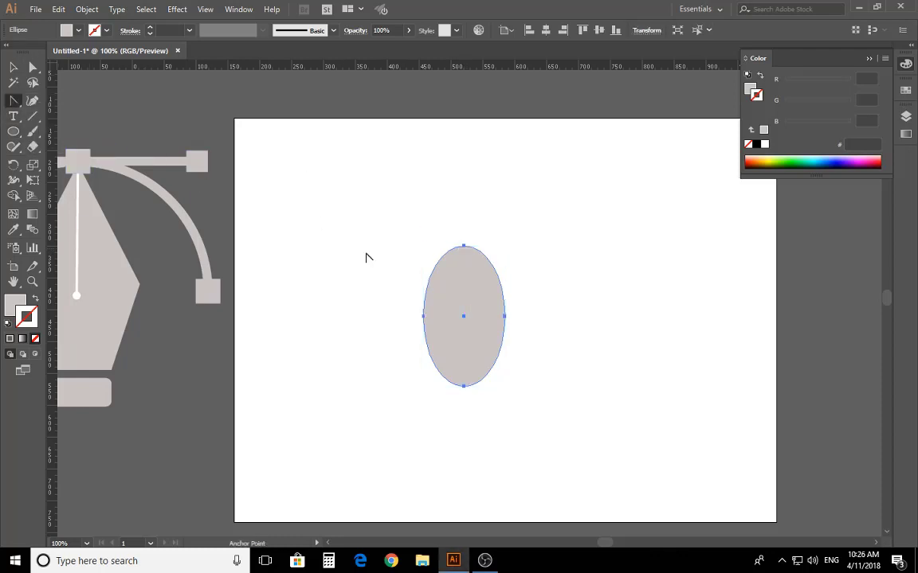
pyautogui.click(464, 248)
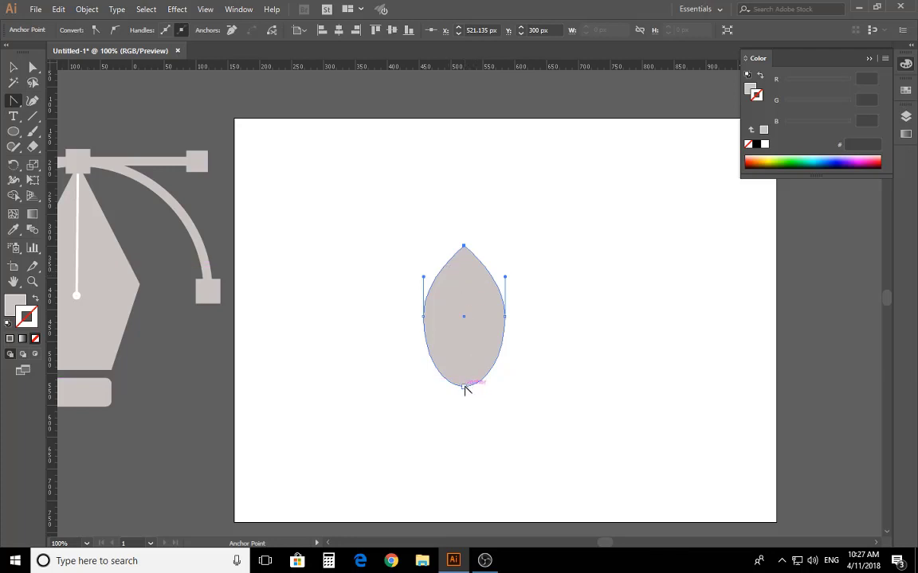
pyautogui.click(463, 387)
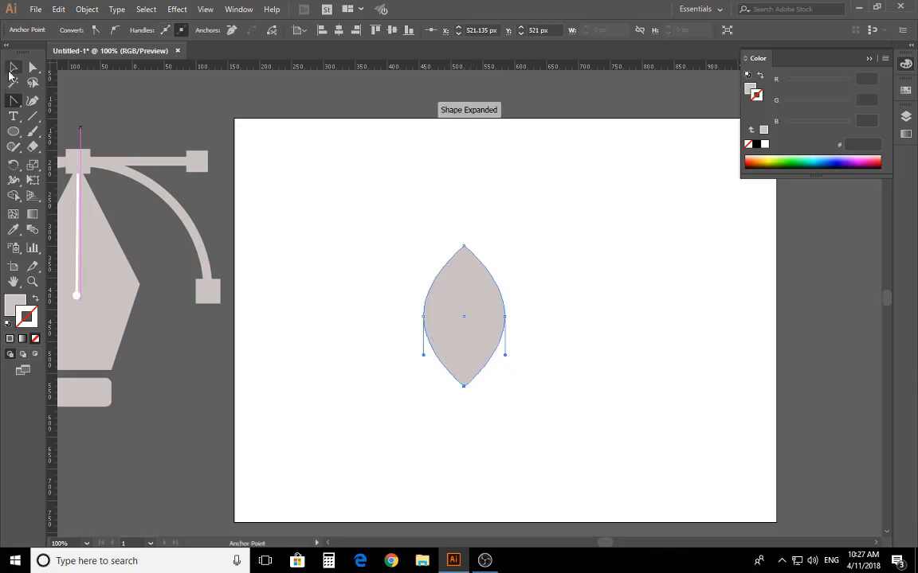
# Step: Narrow the leaf shape to 110 px wide
pyautogui.click(12, 70)
pyautogui.moveTo(504, 316)
pyautogui.mouseDown()
pyautogui.moveTo(488, 317)
pyautogui.moveTo(530, 298)
pyautogui.mouseUp()
pyautogui.click(536, 306)
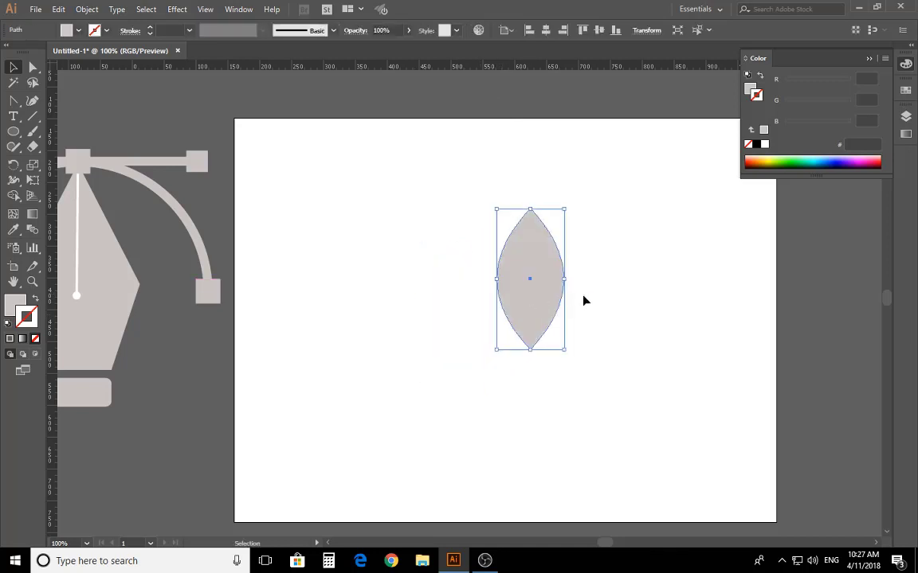
pyautogui.click(620, 236)
pyautogui.moveTo(618, 198); pyautogui.dragTo(485, 348)
pyautogui.click(32, 100)
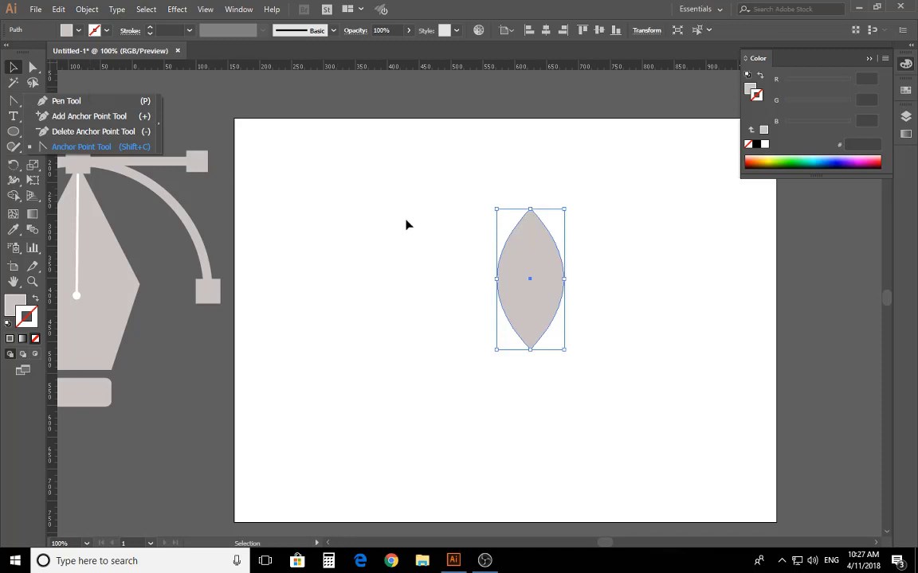
pyautogui.click(579, 219)
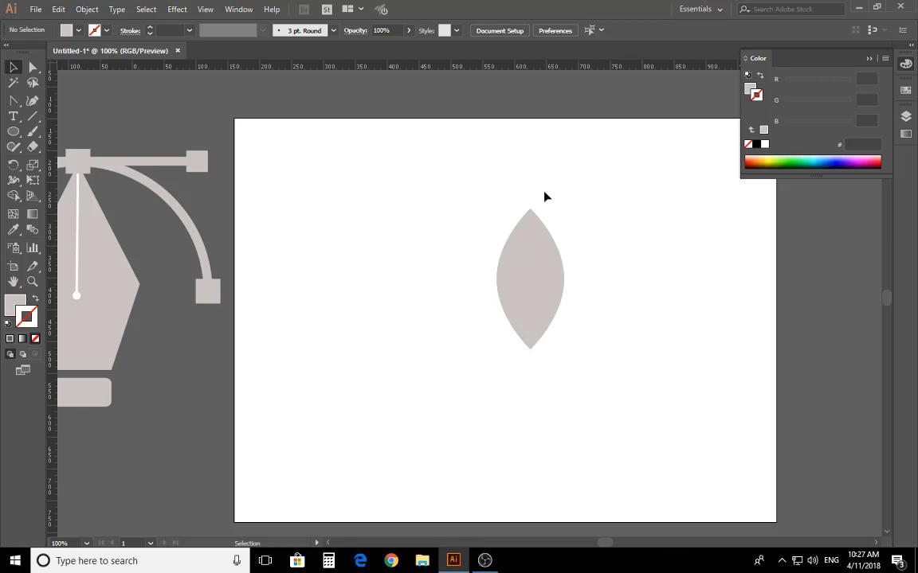
# Step: Select the leaf shape and return to the Selection tool (V)
pyautogui.moveTo(577, 213); pyautogui.dragTo(480, 364)
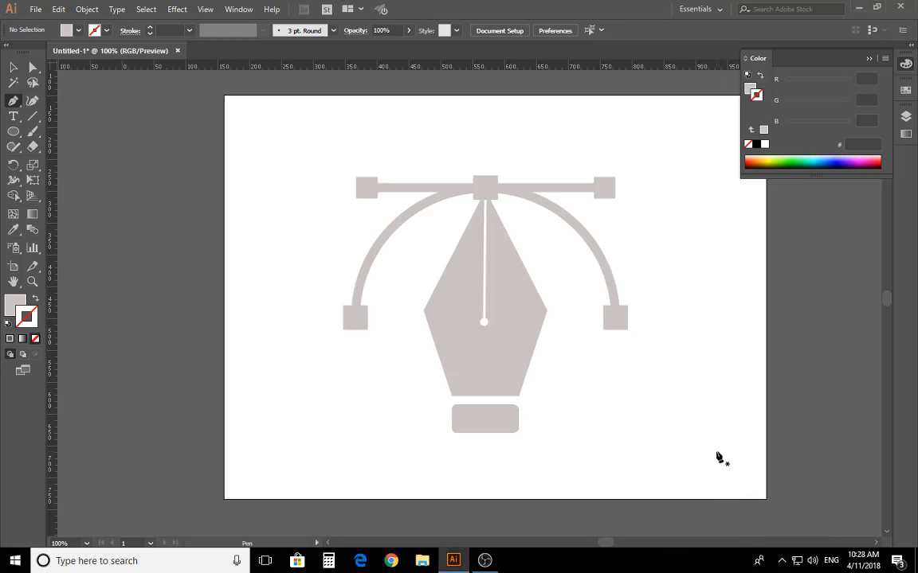
pyautogui.press('v')
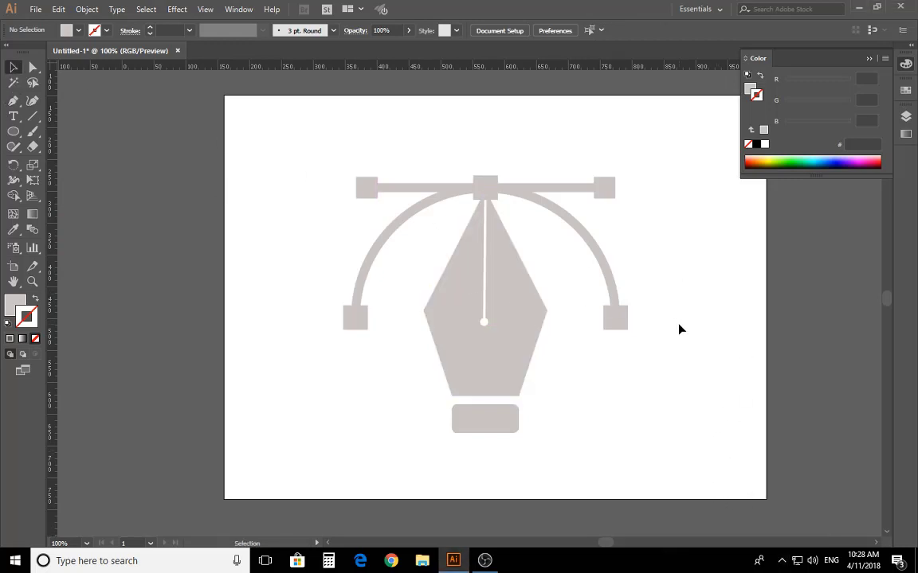